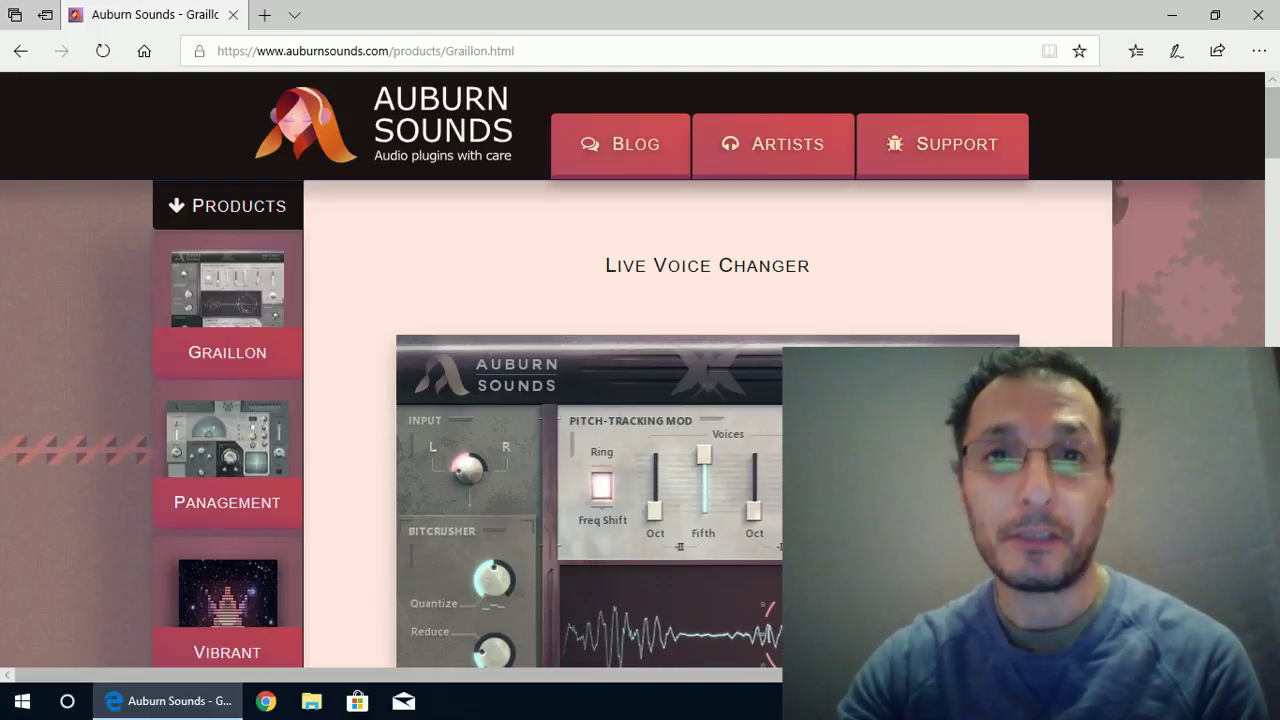
- Read through Graillon's feature description, then return to the Free and Full Edition download options
scroll(904, 251, "down", 3)
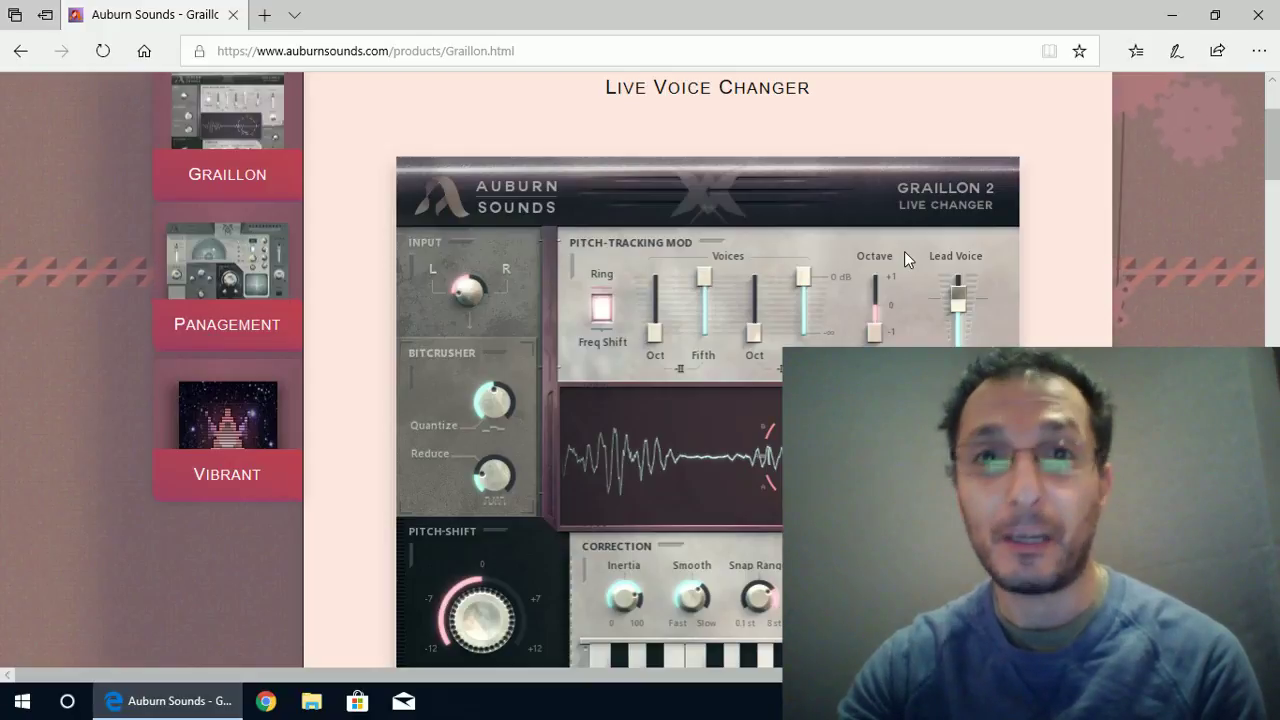
scroll(904, 251, "down", 1)
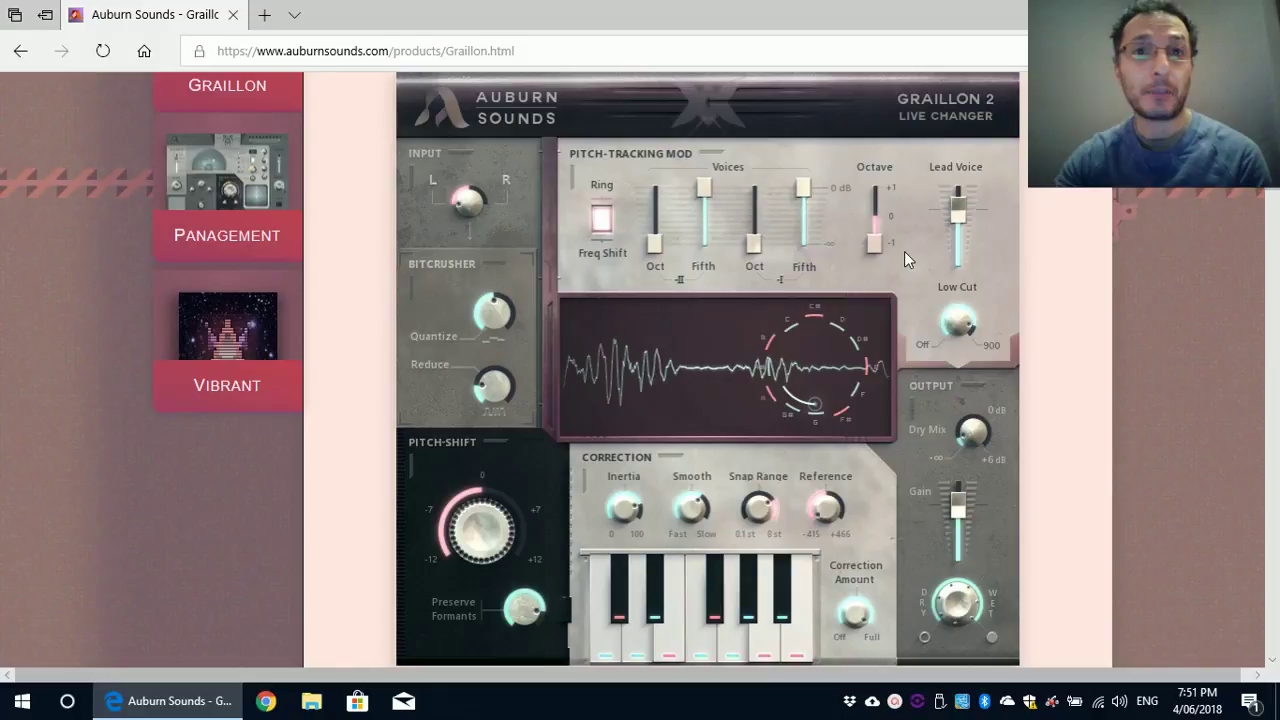
scroll(904, 251, "down", 1)
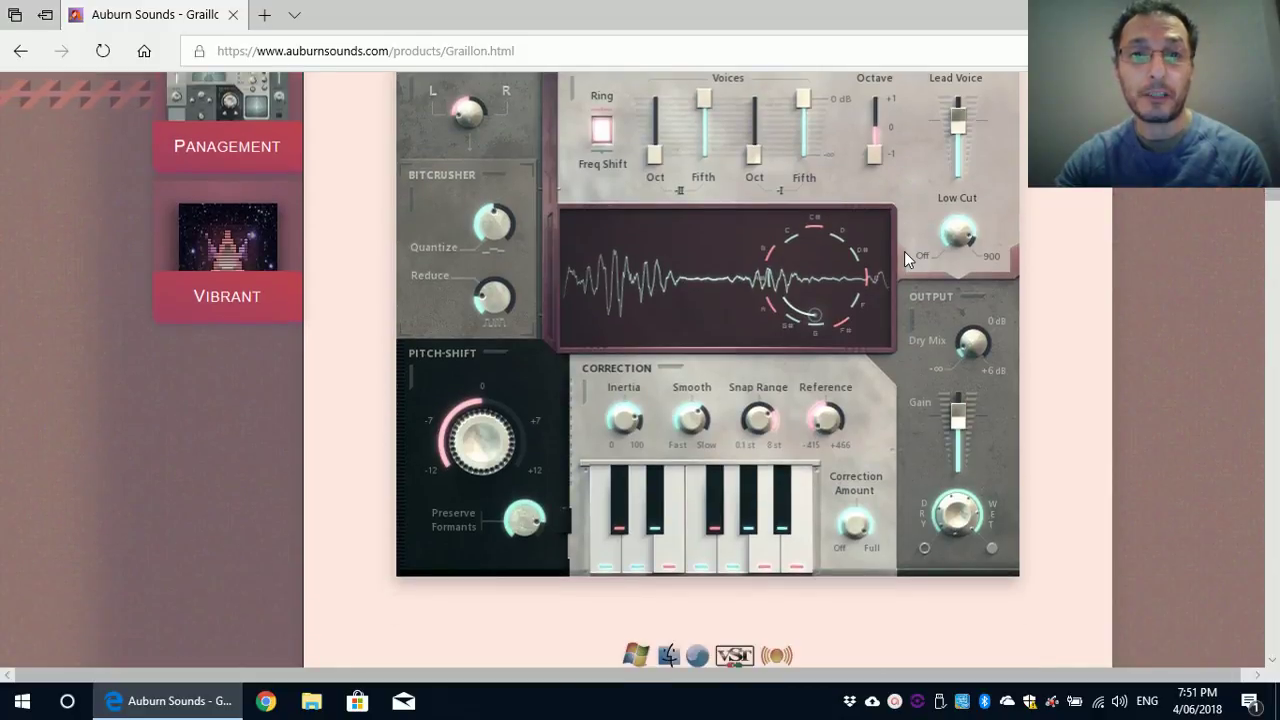
scroll(904, 251, "up", 1)
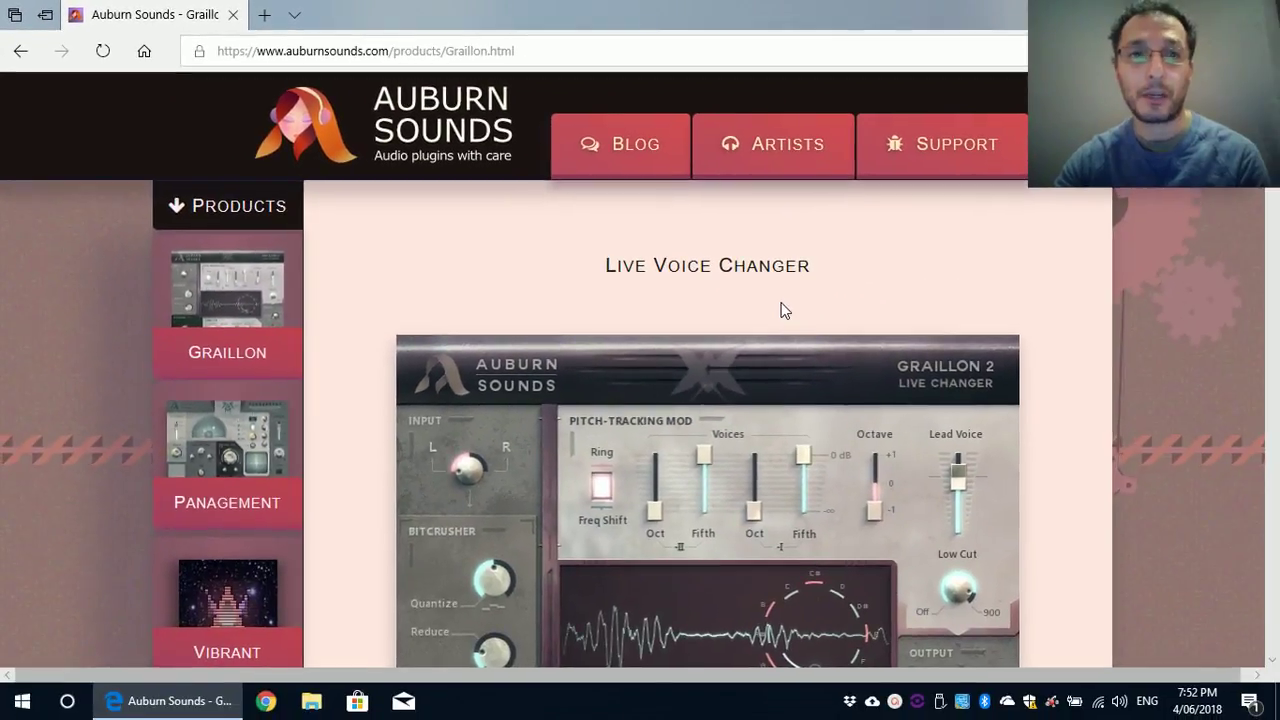
scroll(783, 310, "down", 7)
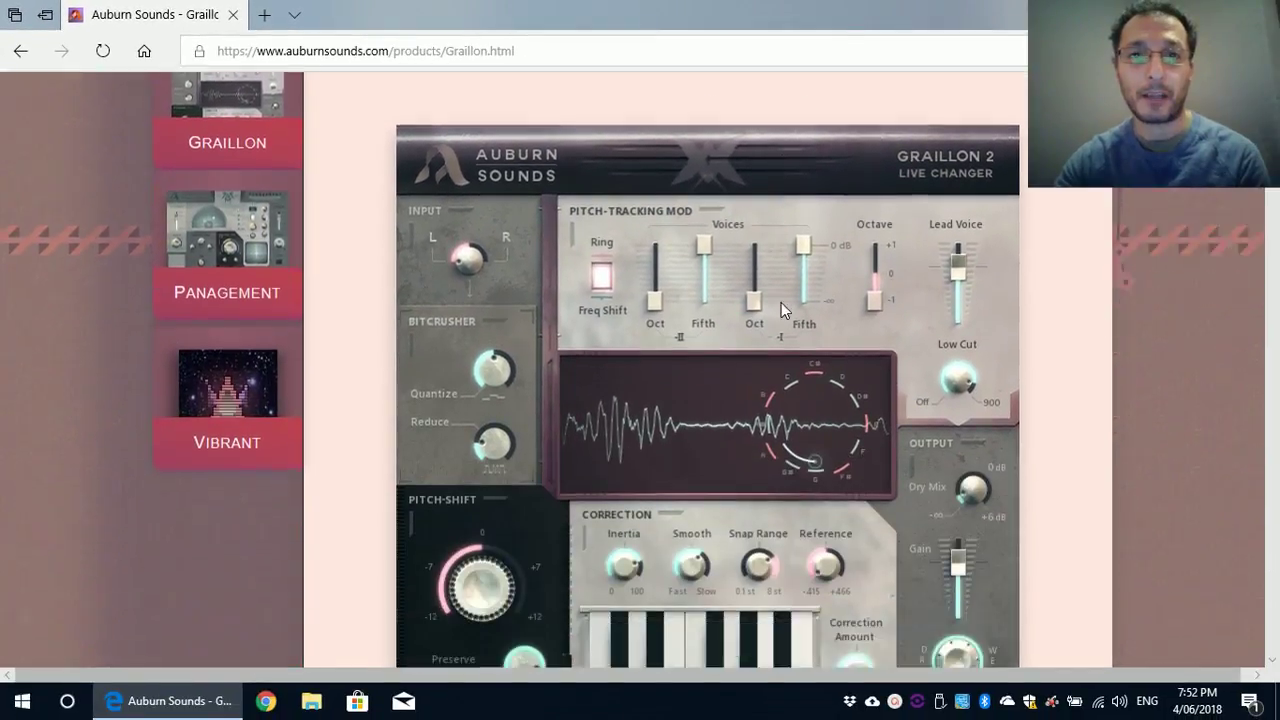
scroll(781, 305, "down", 1)
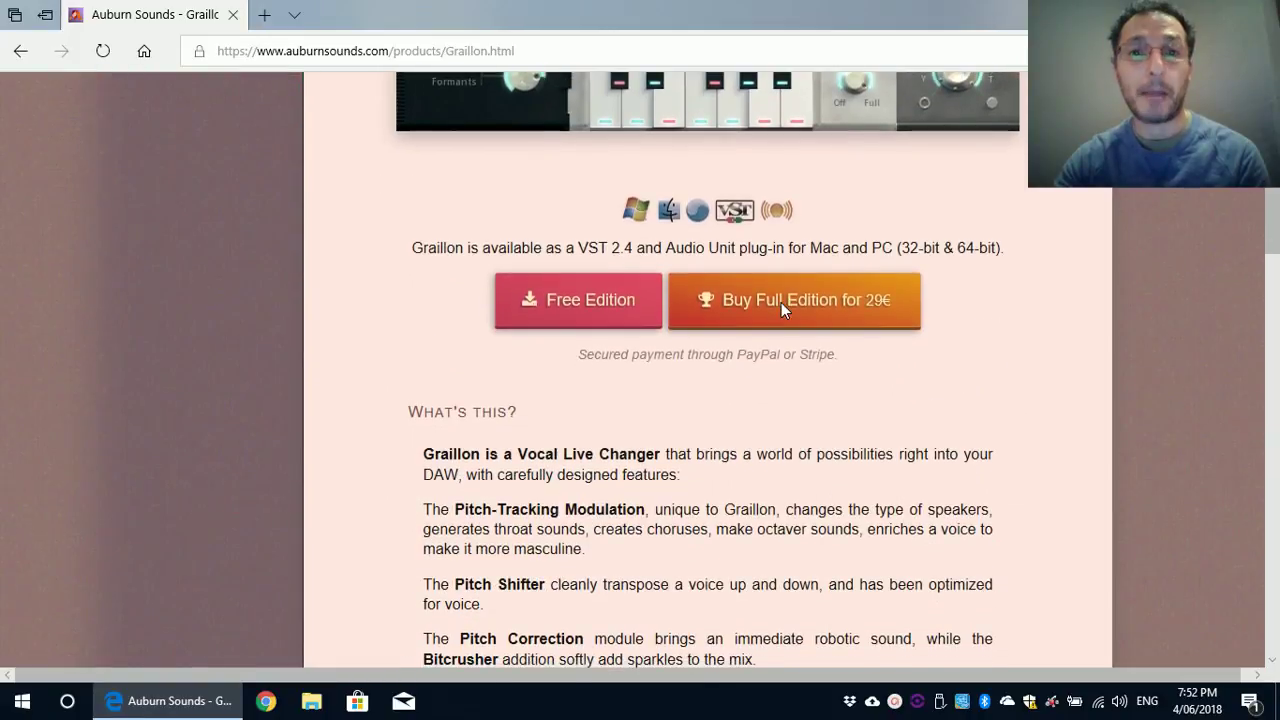
scroll(781, 305, "down", 2)
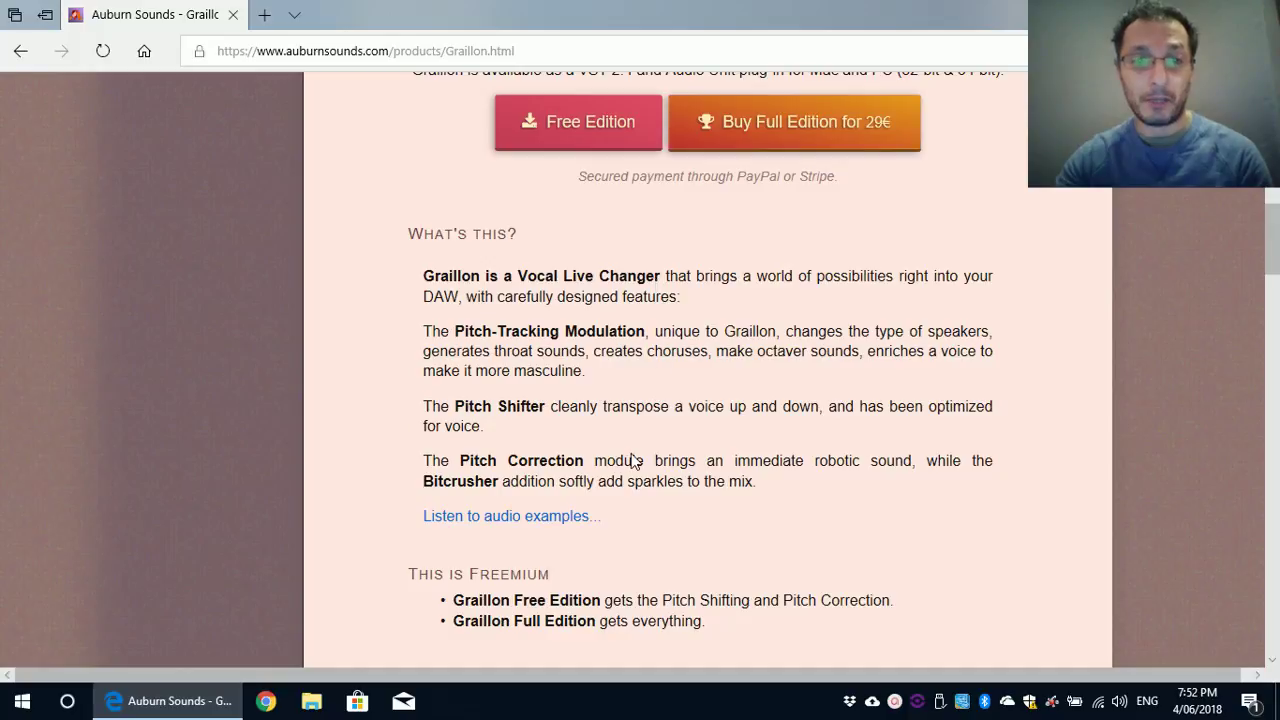
scroll(632, 460, "down", 2)
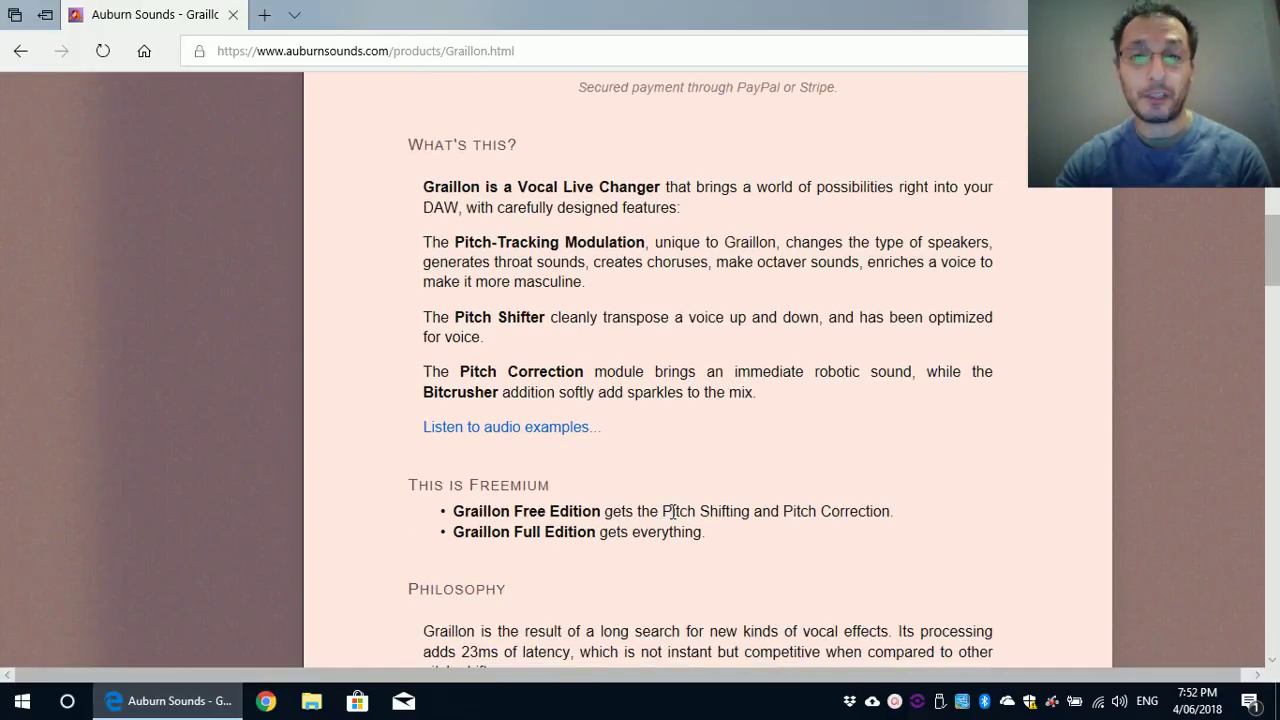
scroll(824, 487, "up", 5)
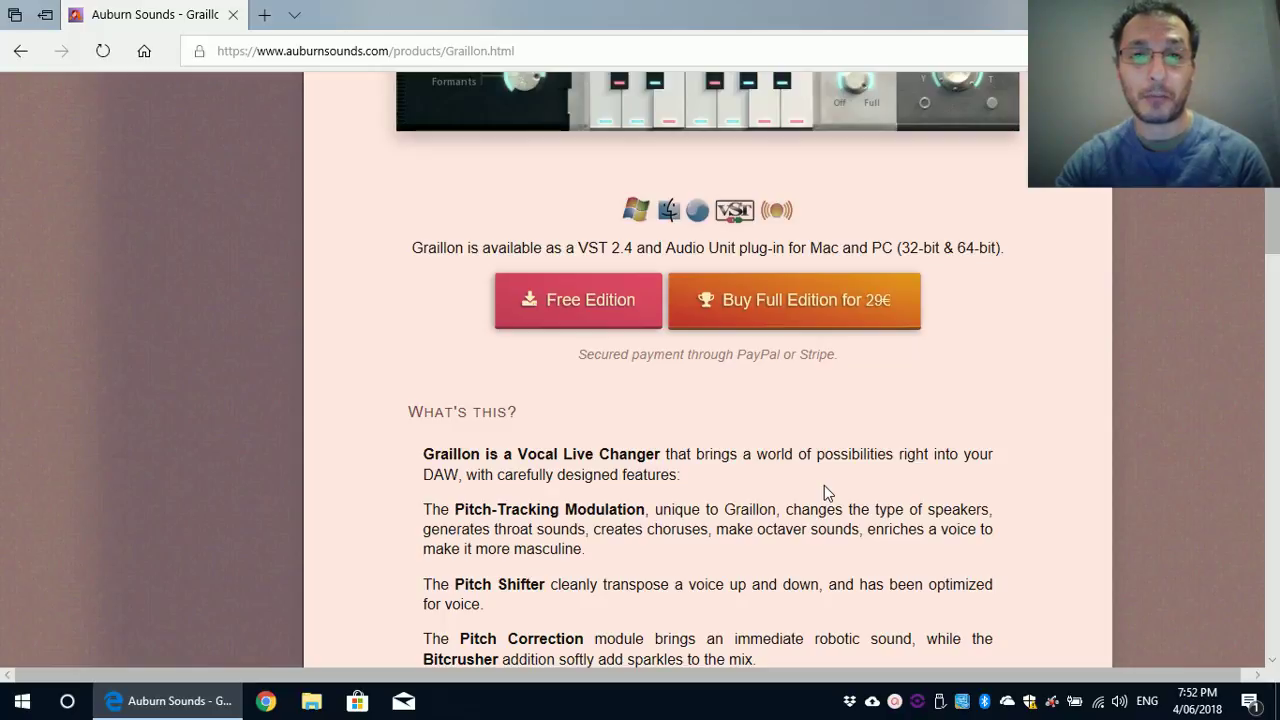
- Download the Graillon Free Edition and open Graillon-FE-2.1.zip from its download folder
left_click(587, 309)
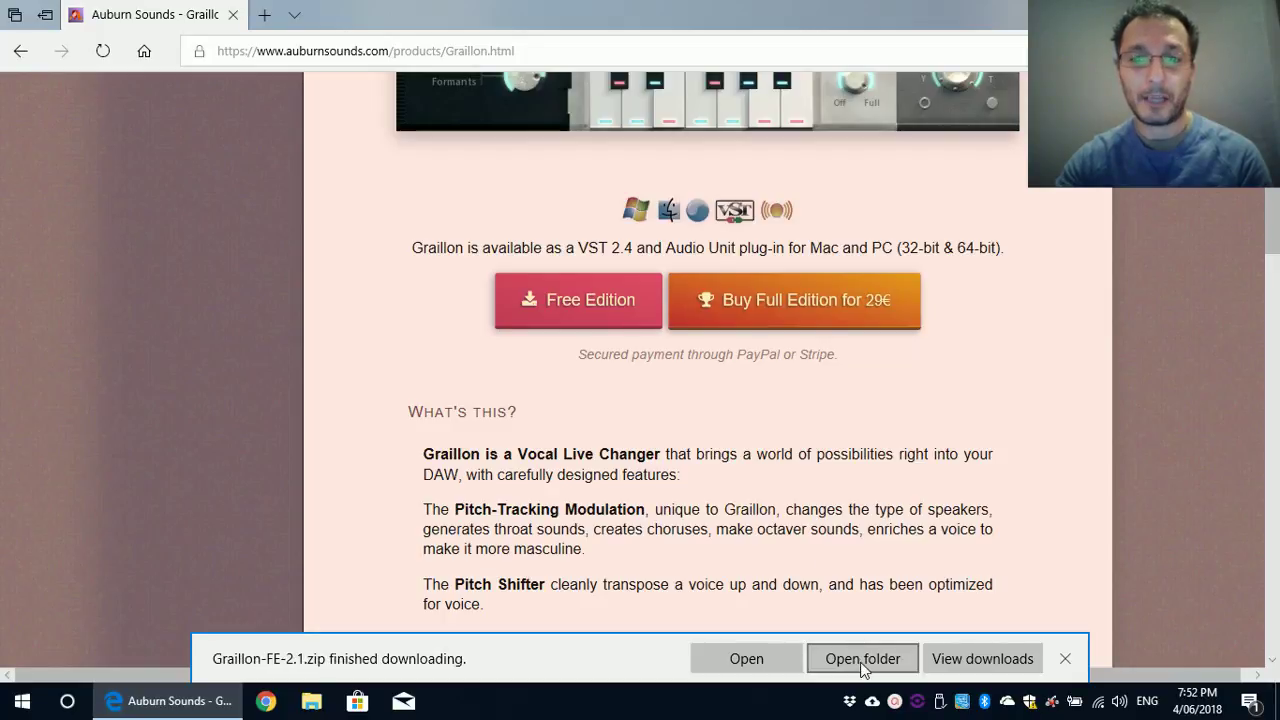
left_click(862, 665)
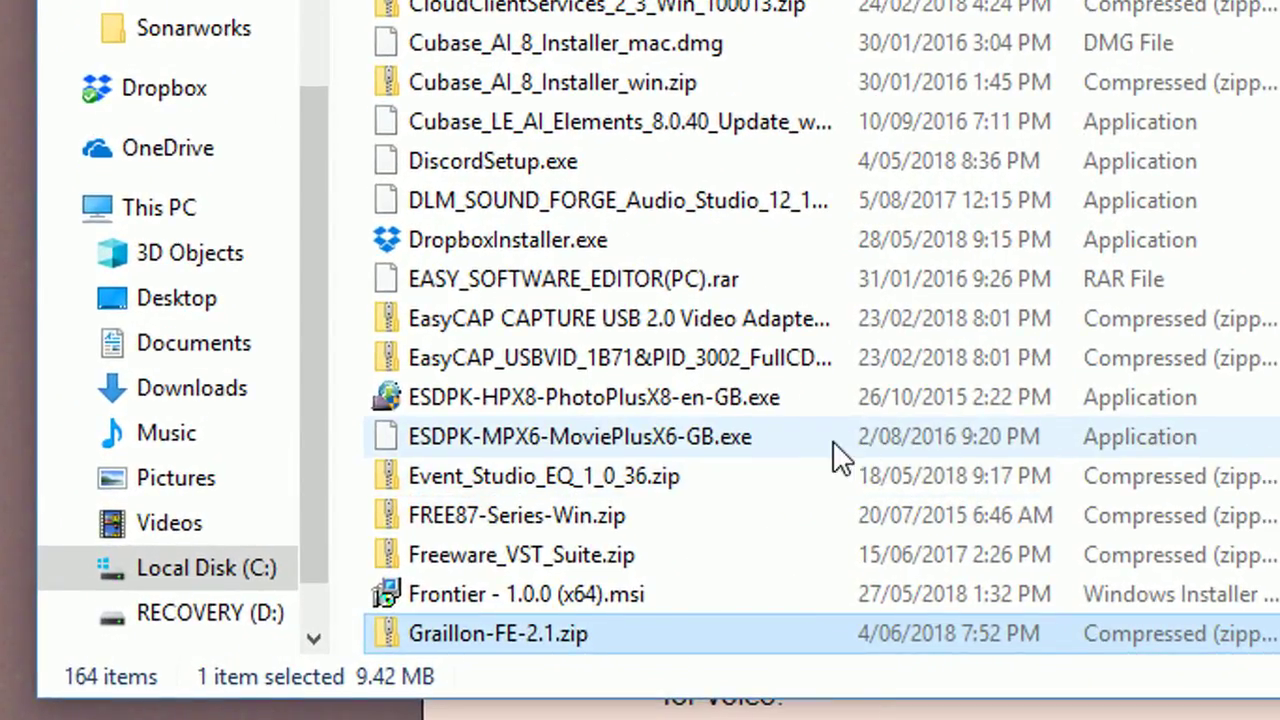
scroll(387, 283, "down", 3)
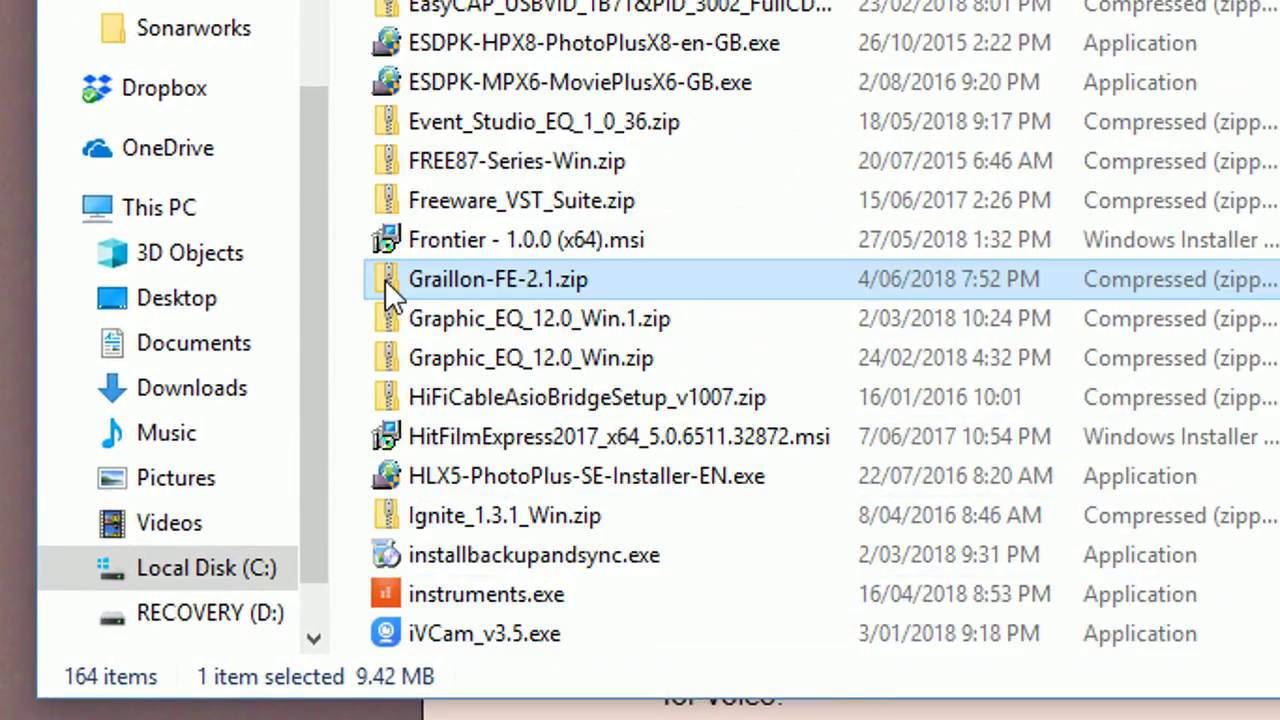
right_click(536, 281)
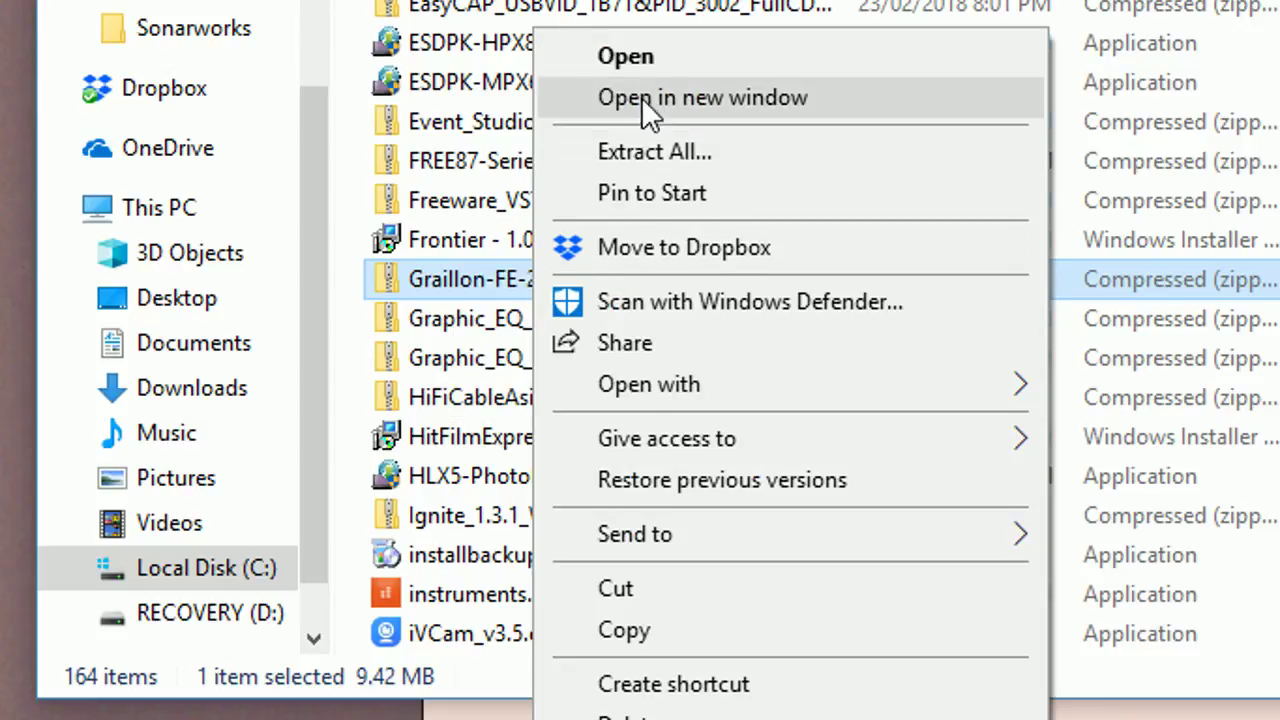
left_click(638, 58)
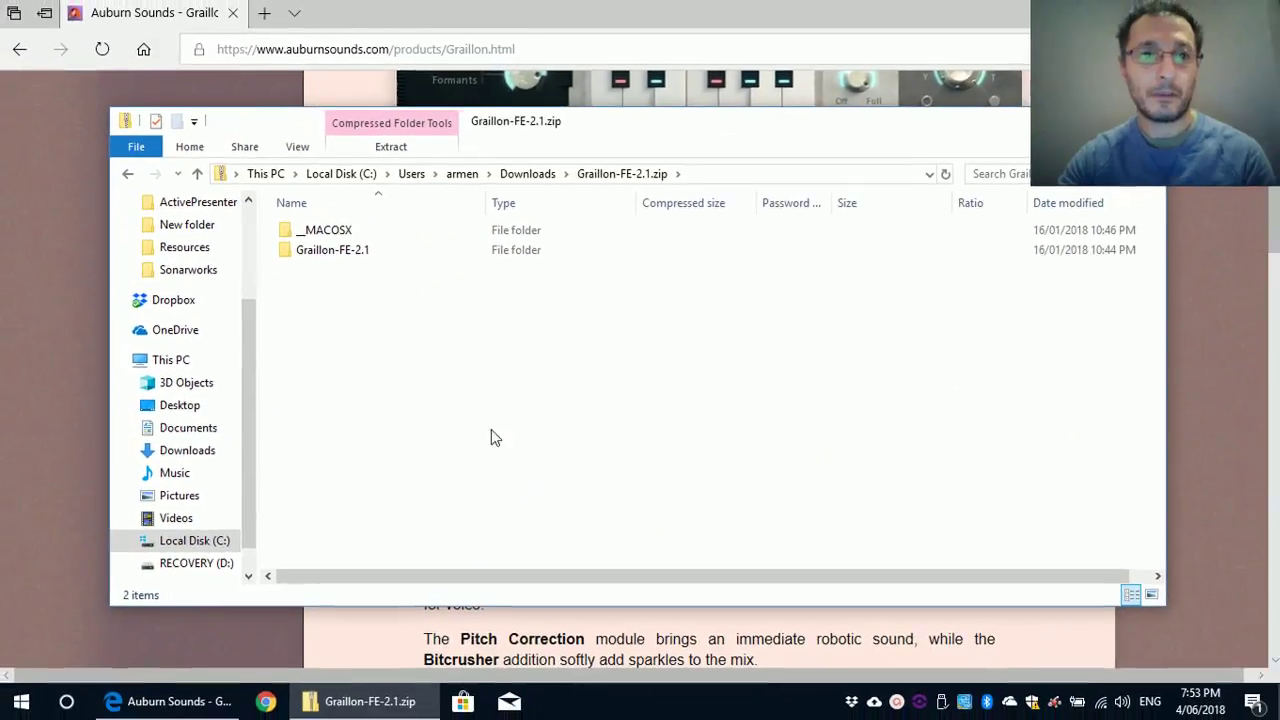
- Copy Auburn Sounds Graillon 2-64.dll from the Windows-64-bit-VST-FE folder inside Graillon-FE-2.1
double_click(329, 252)
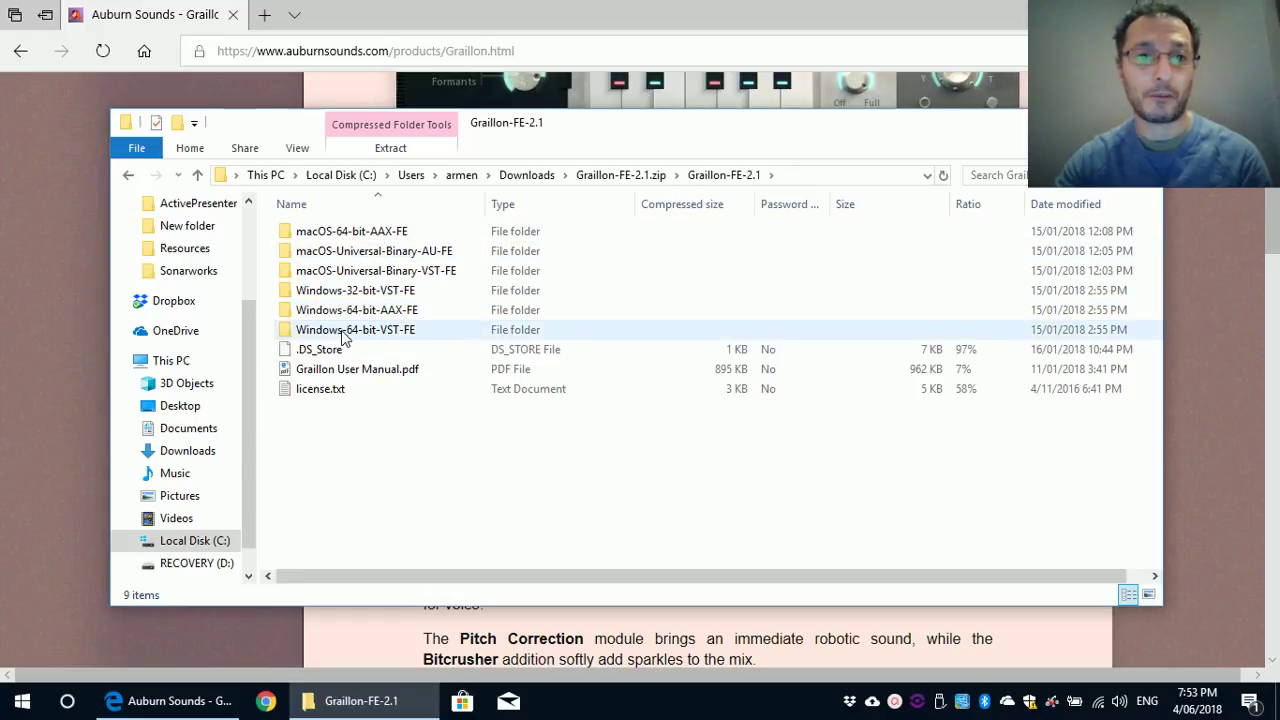
double_click(343, 333)
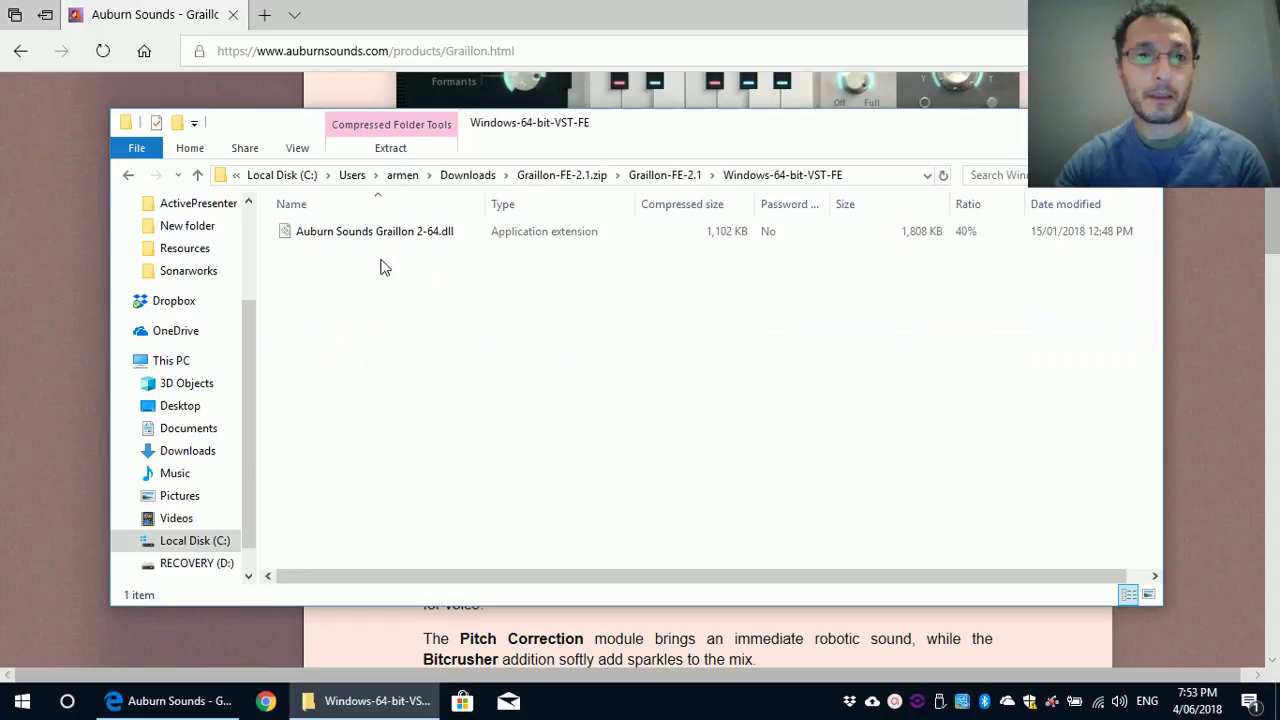
left_click(362, 234)
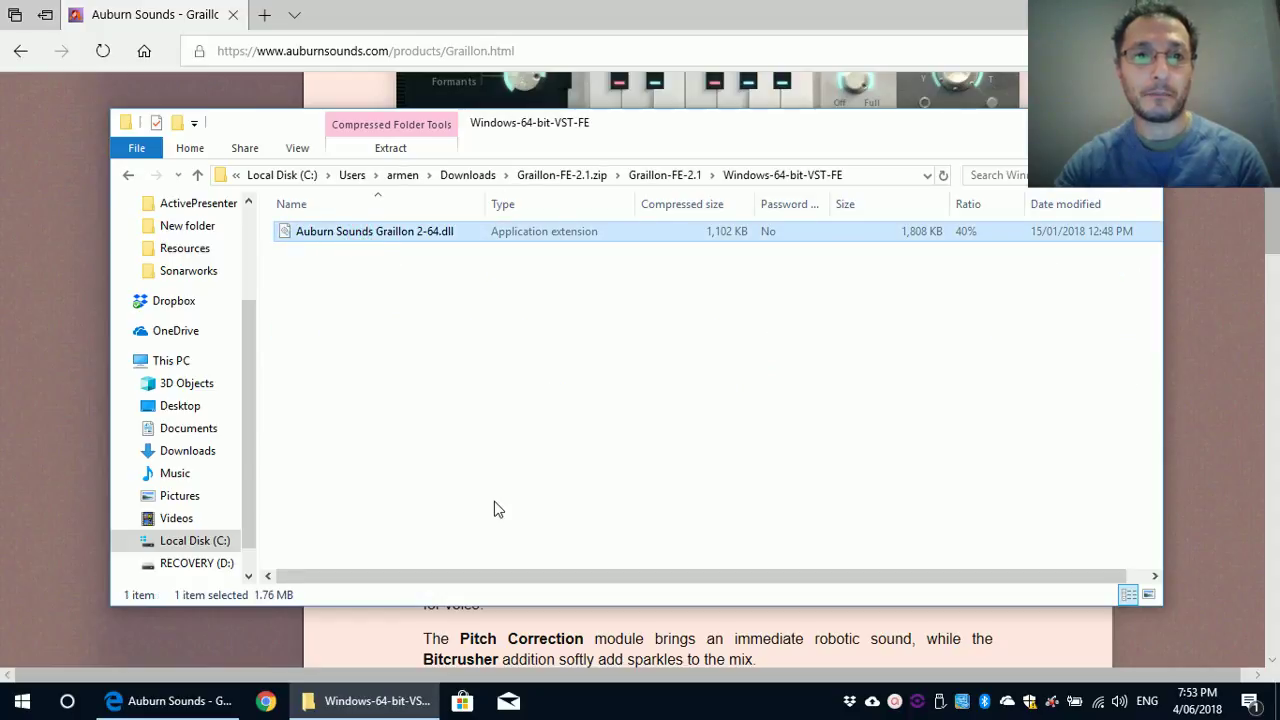
right_click(380, 241)
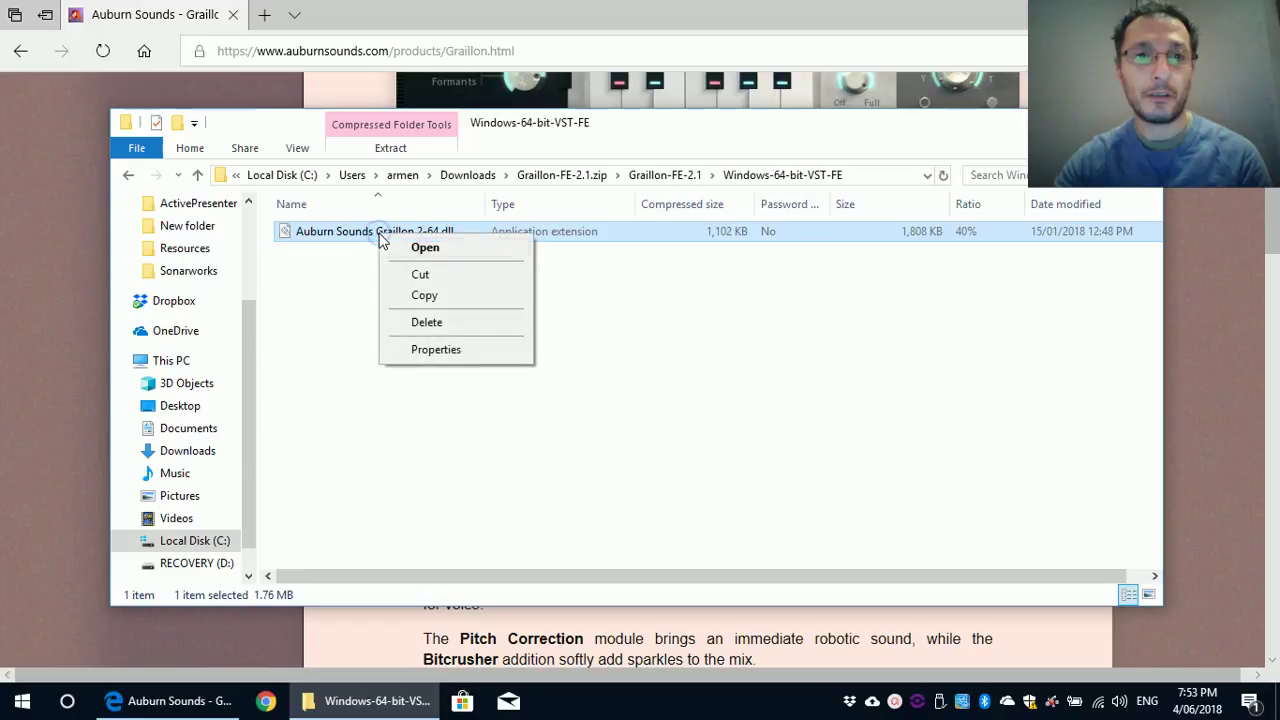
left_click(424, 297)
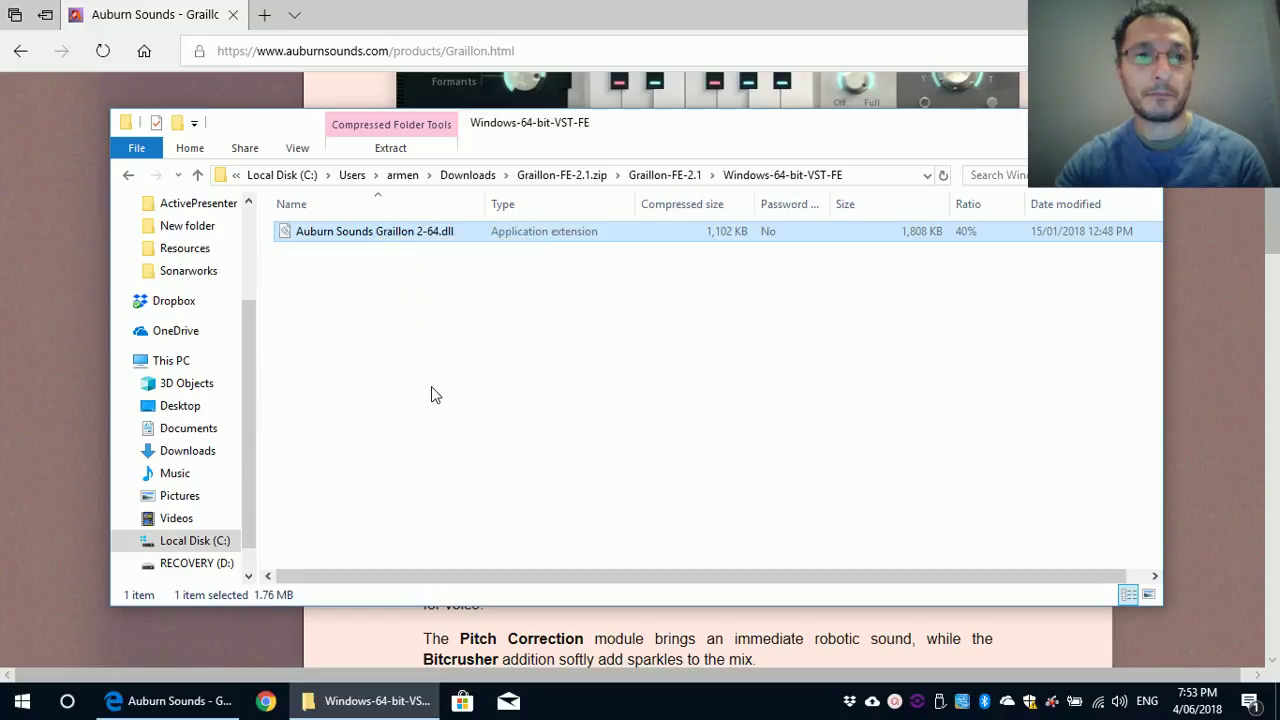
- Paste the DLL into C:\Program Files\Vstplugins, granting administrator permission
scroll(175, 510, "down", 1)
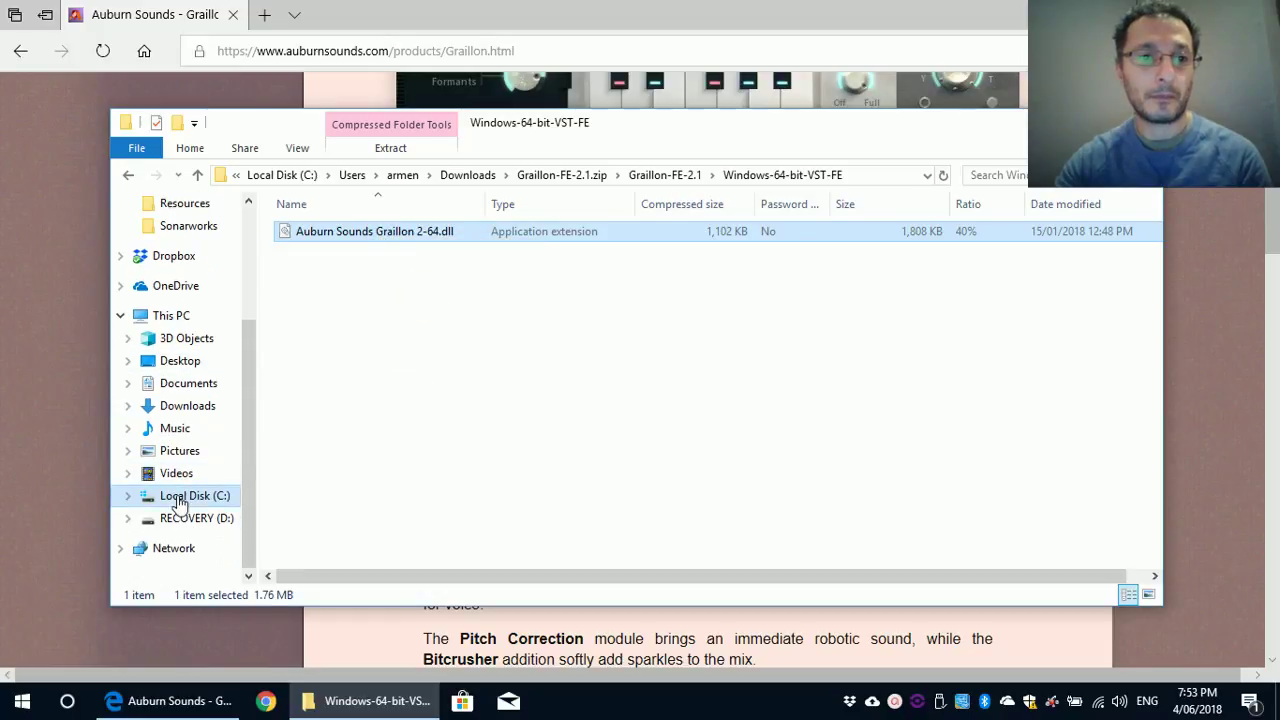
left_click(133, 503)
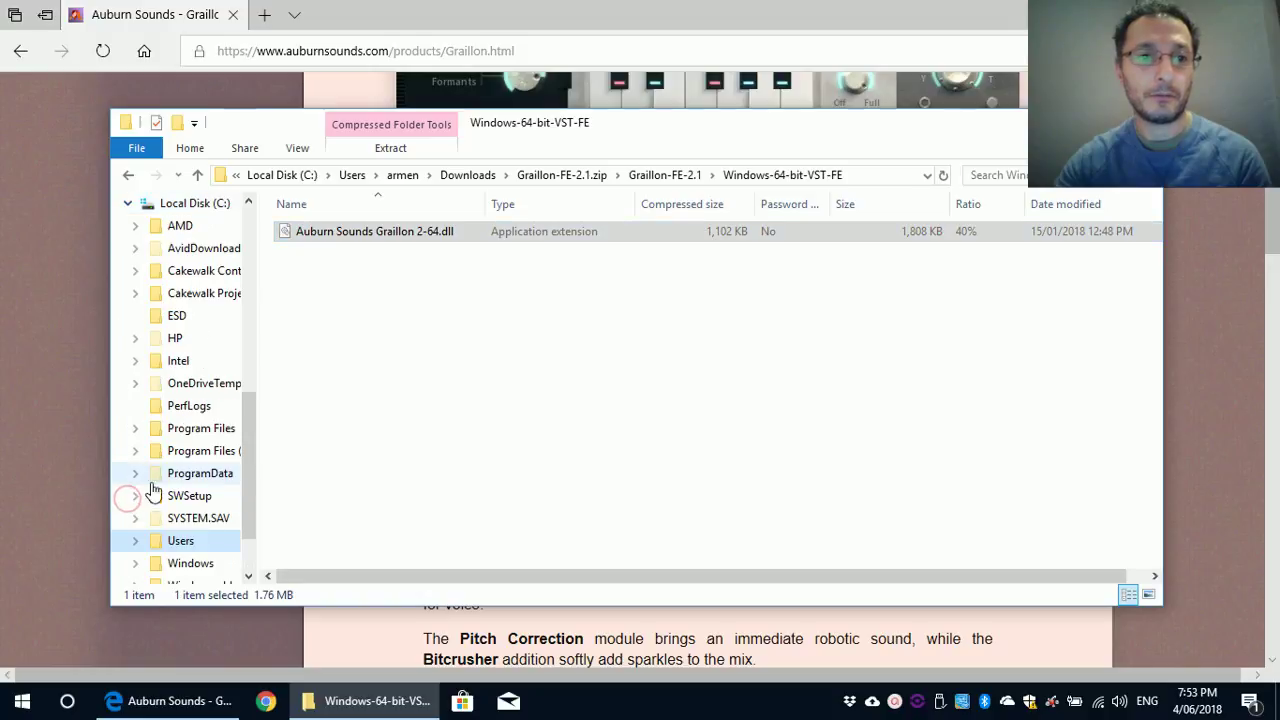
left_click(201, 428)
scroll(361, 440, "down", 6)
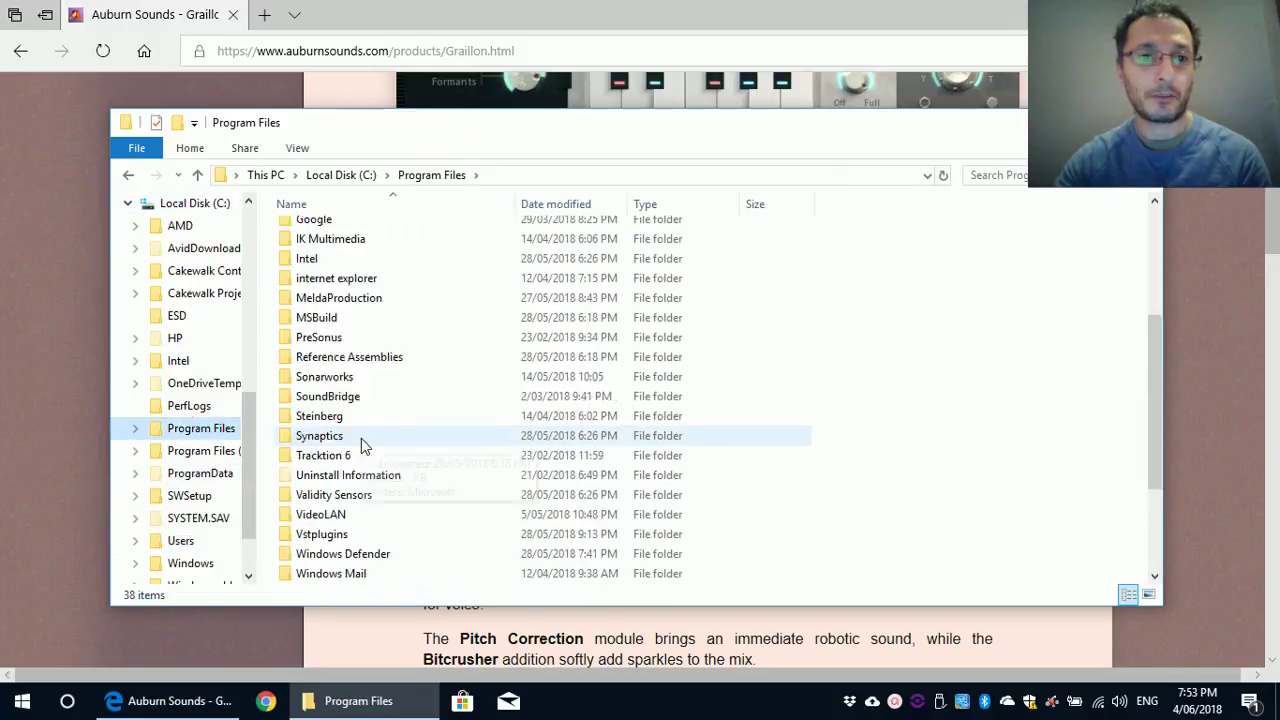
double_click(290, 376)
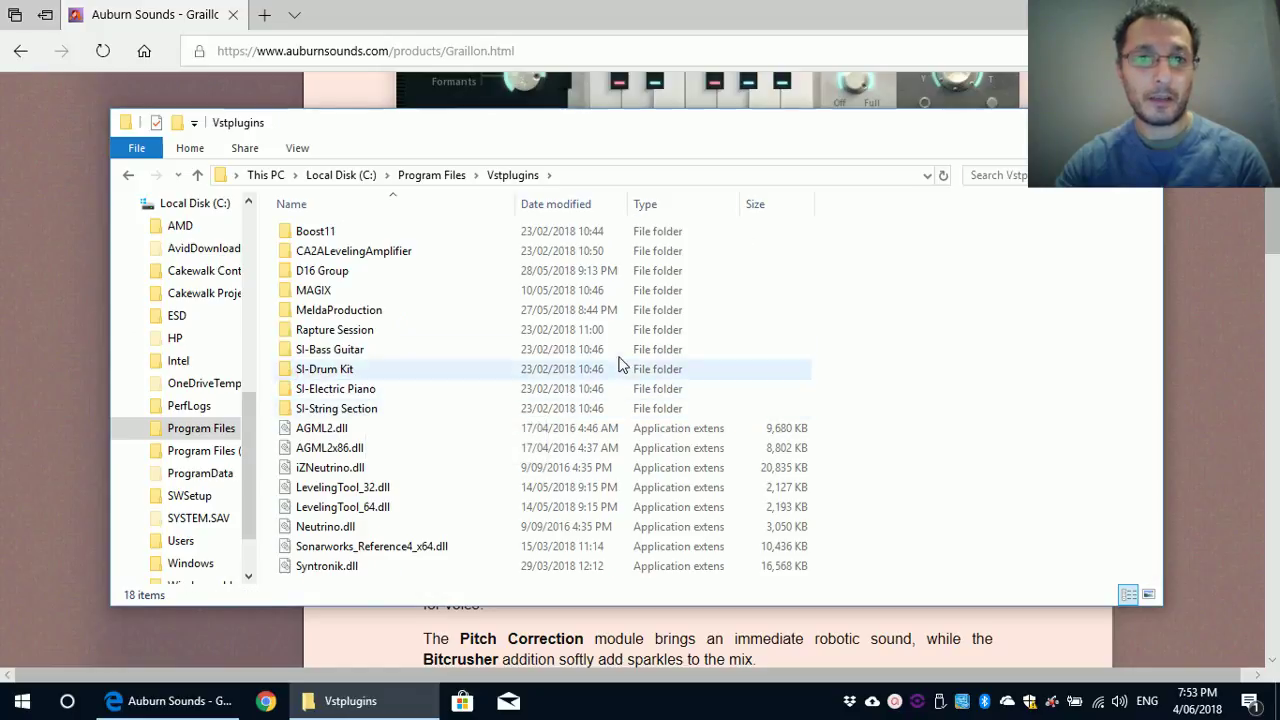
right_click(429, 445)
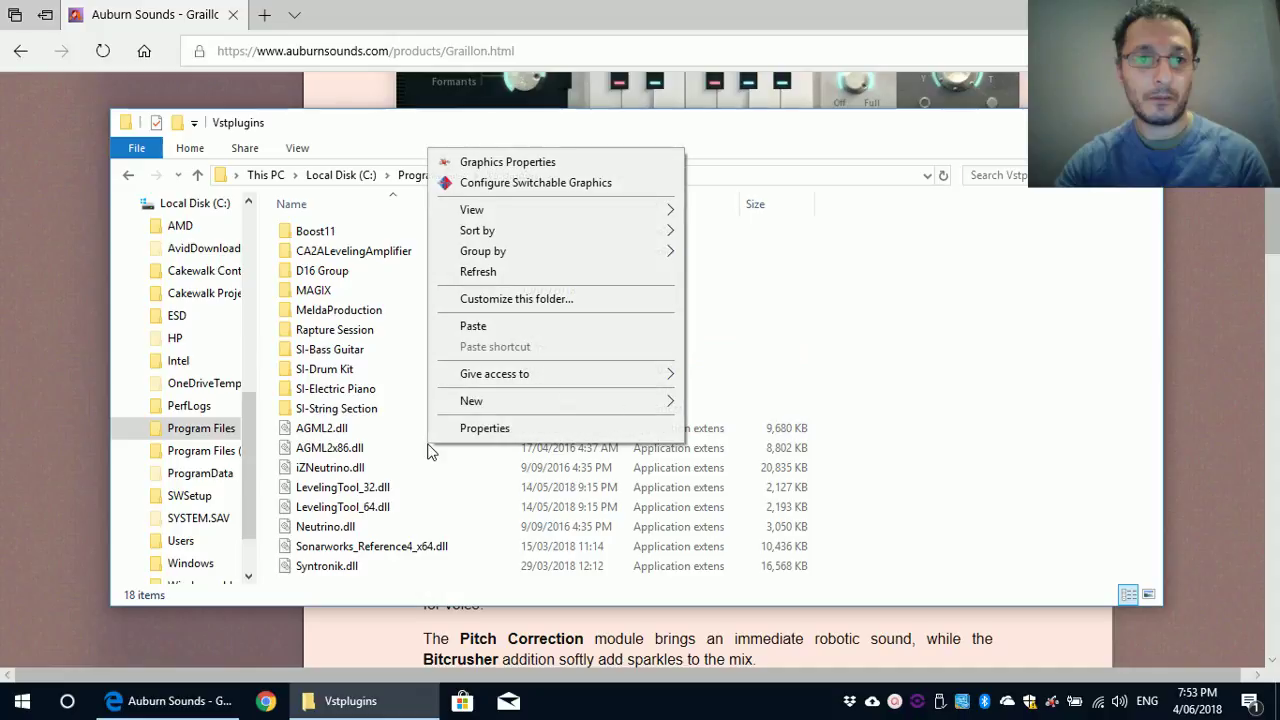
left_click(479, 327)
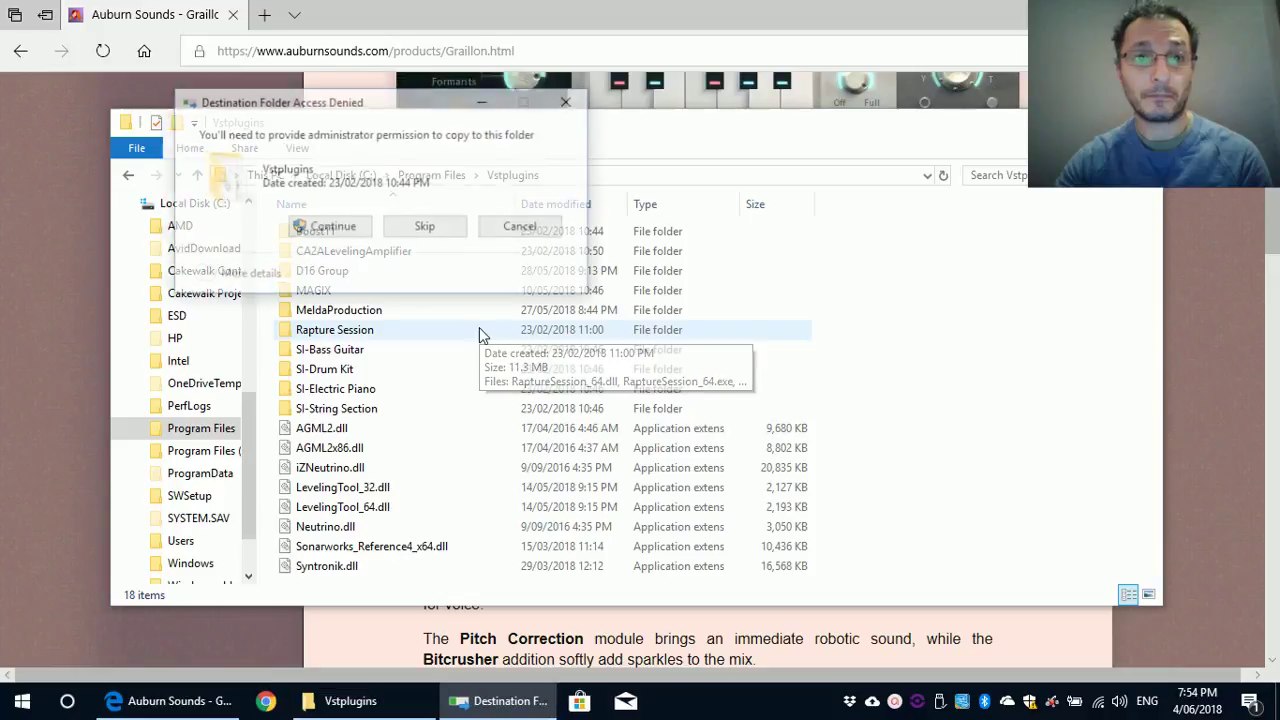
left_click(328, 228)
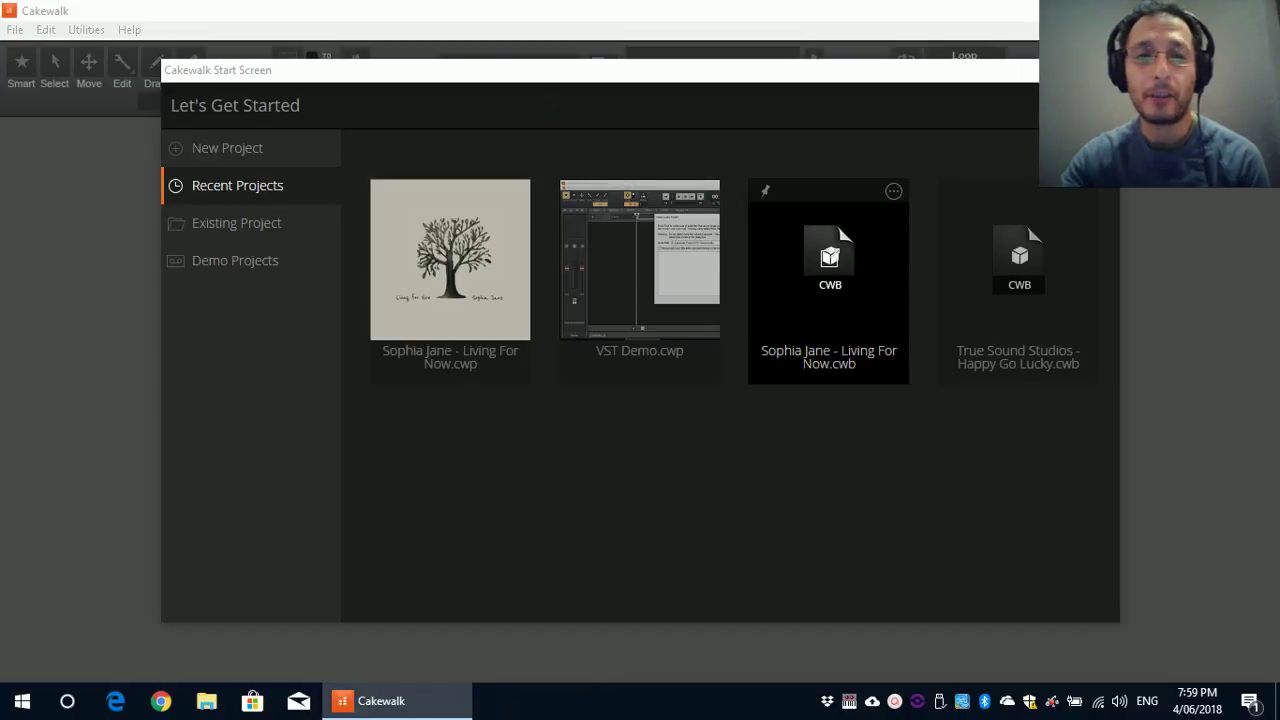
- Open the first recent project and browse the Uncategorized Audio FX plug-ins
left_click(443, 272)
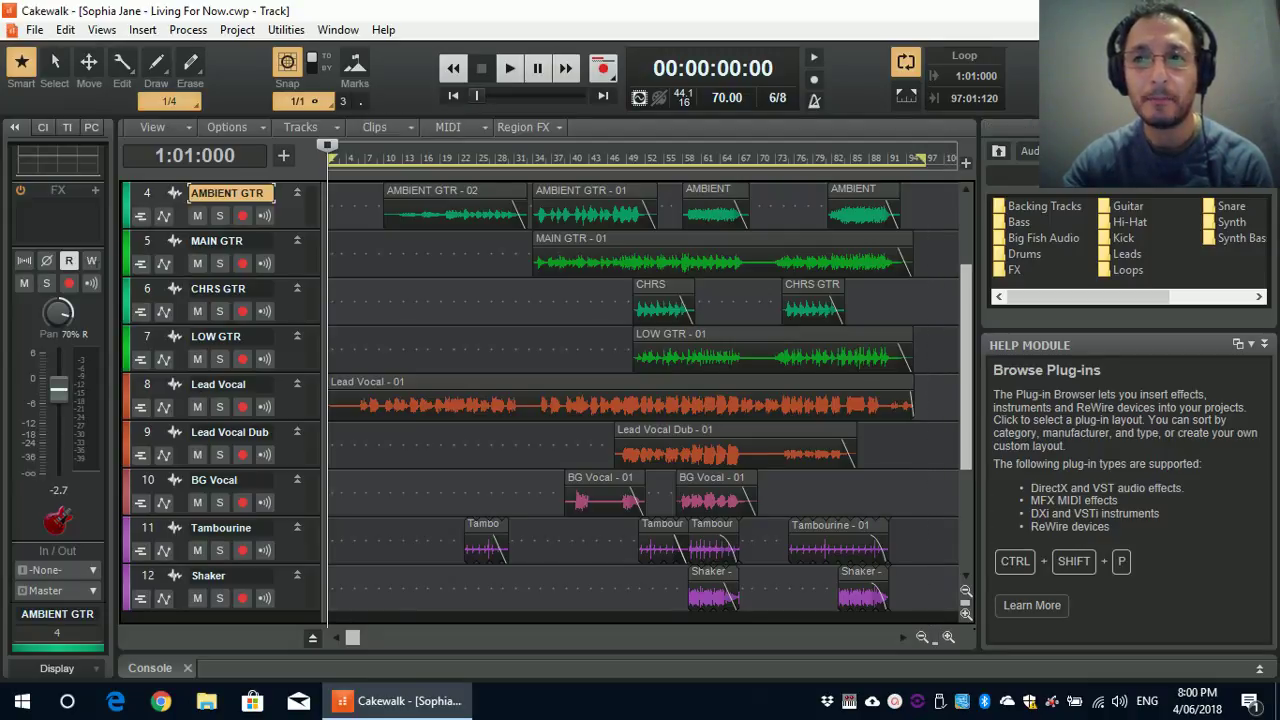
left_click(1030, 150)
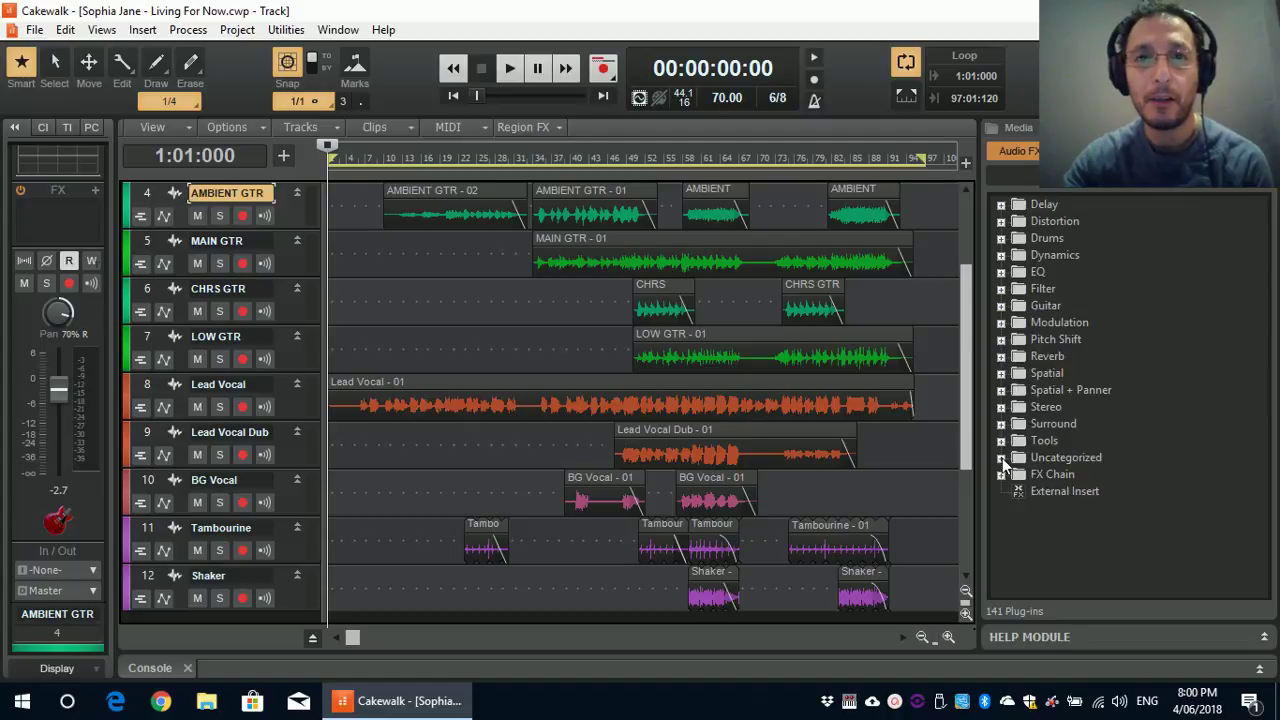
left_click(1002, 458)
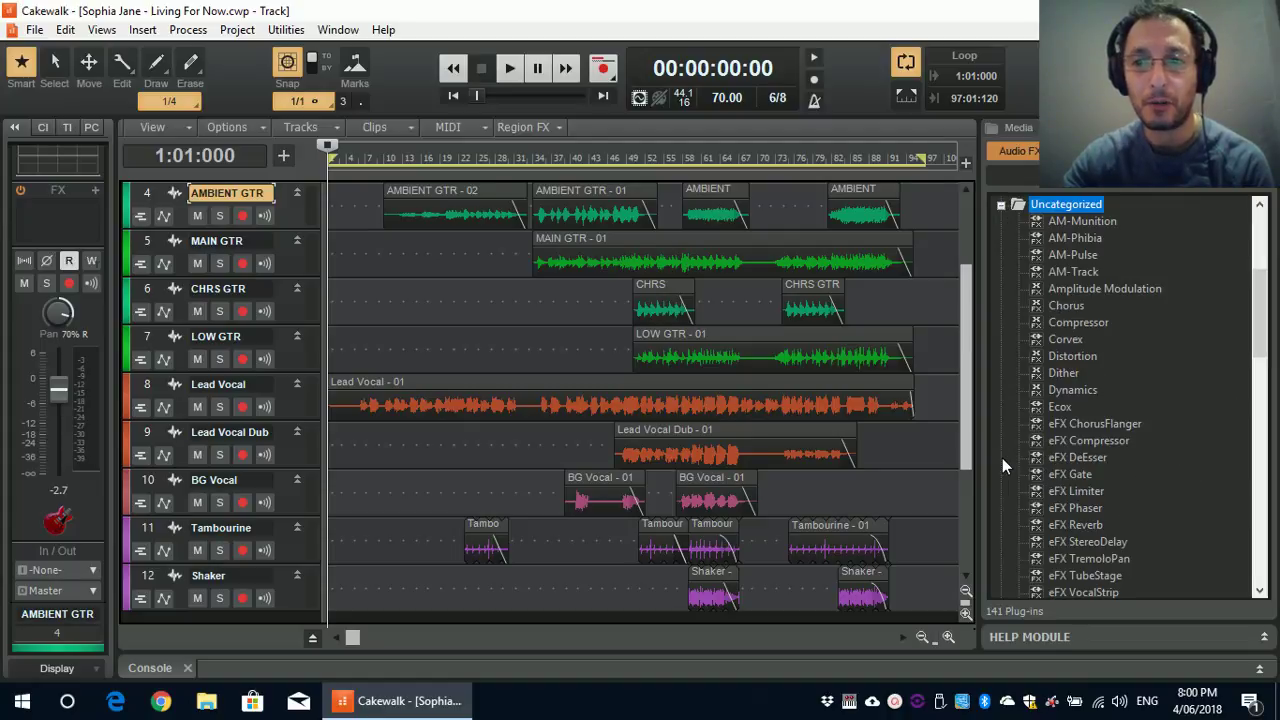
scroll(1002, 458, "down", 5)
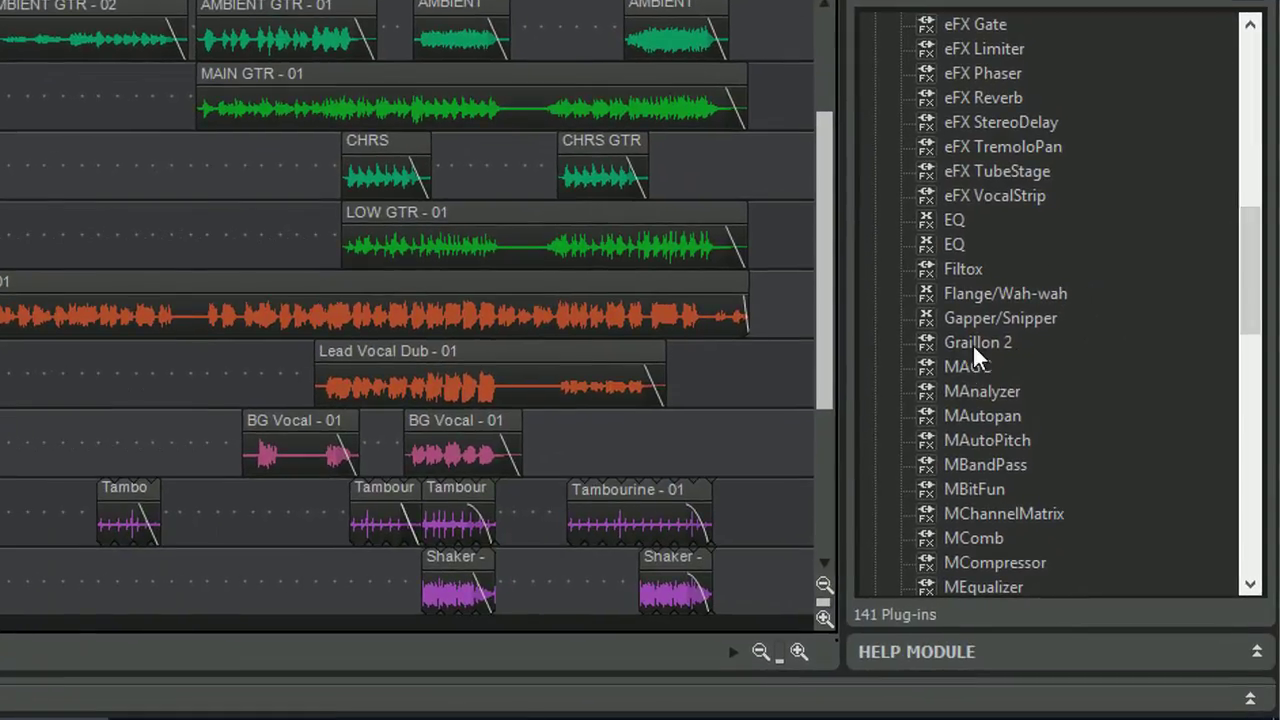
- Set Graillon 2's category to Pitch Shift in its plug-in properties
left_click(977, 346)
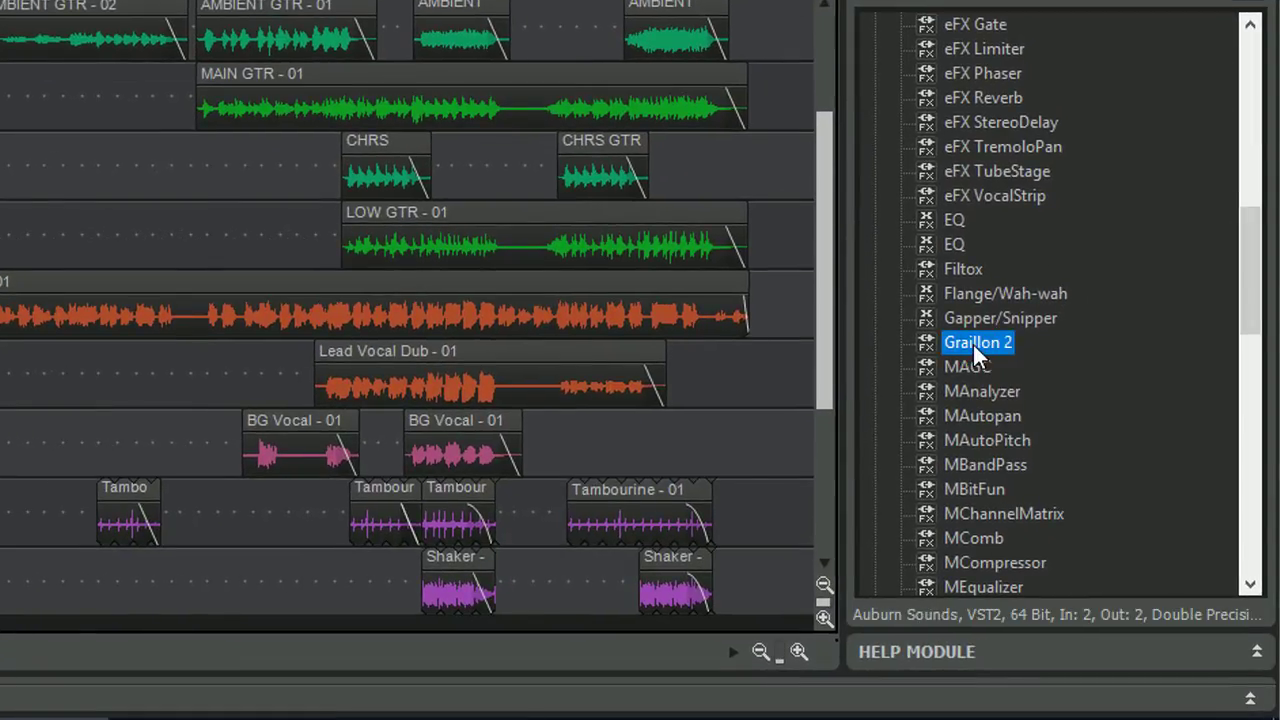
left_click(972, 342)
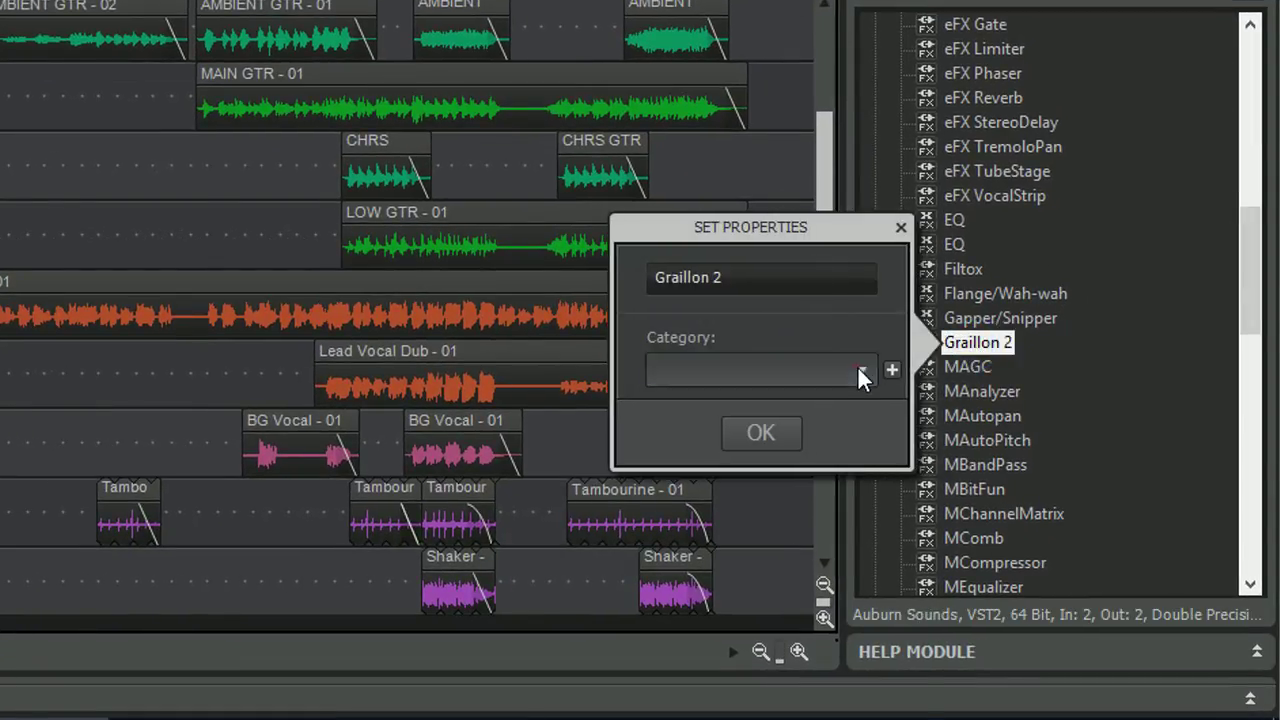
left_click(860, 372)
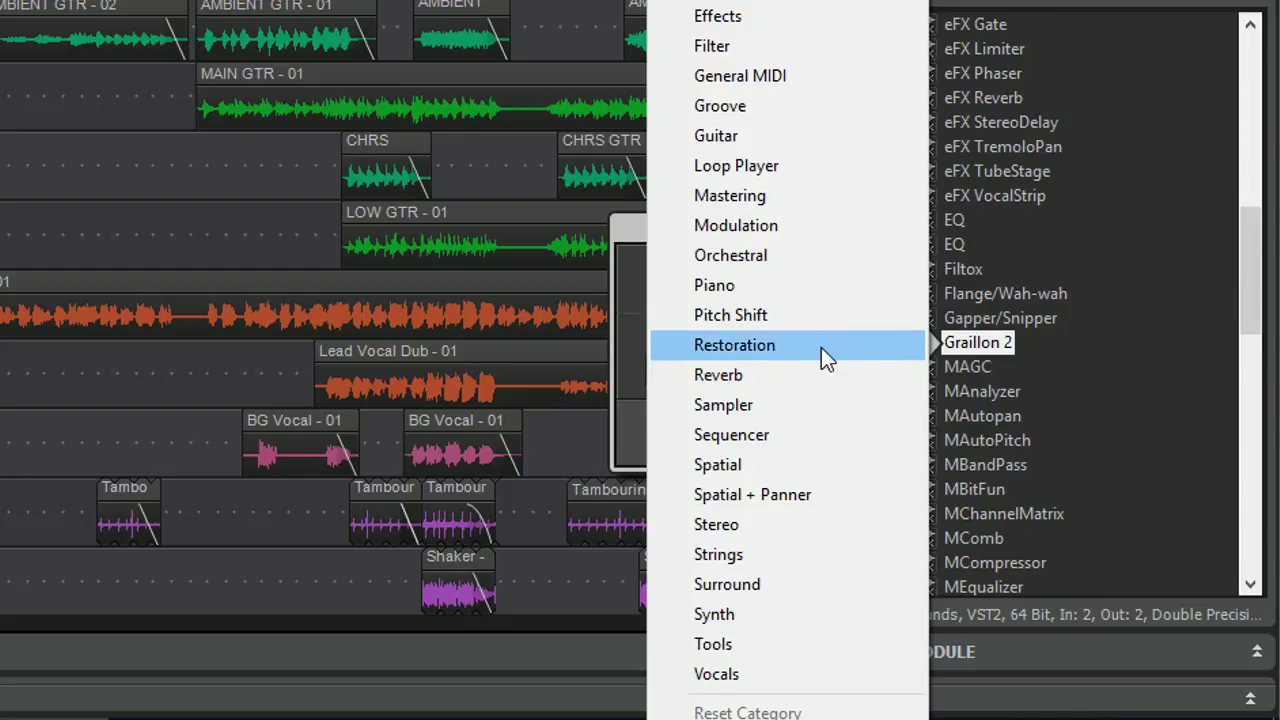
left_click(762, 318)
left_click(760, 434)
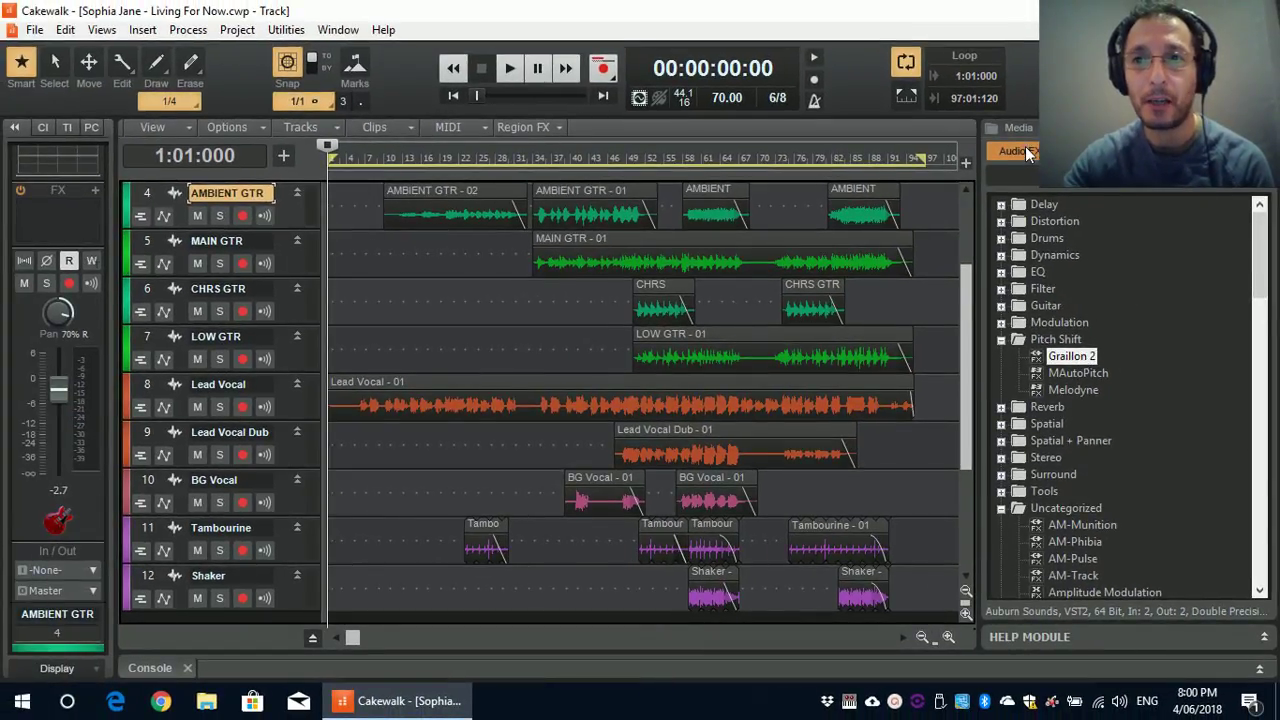
- In the Plug-in Manager, confirm the VST scan paths include c:\program files\vstplugins
left_click(286, 30)
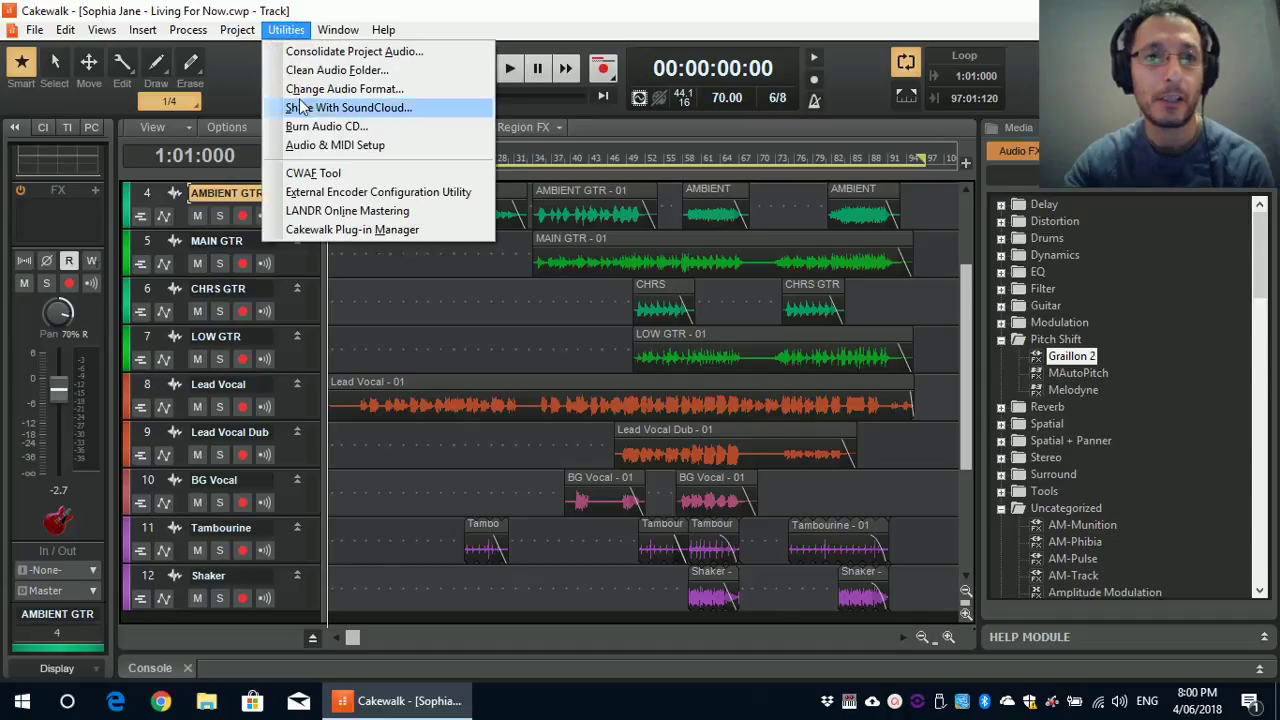
left_click(337, 230)
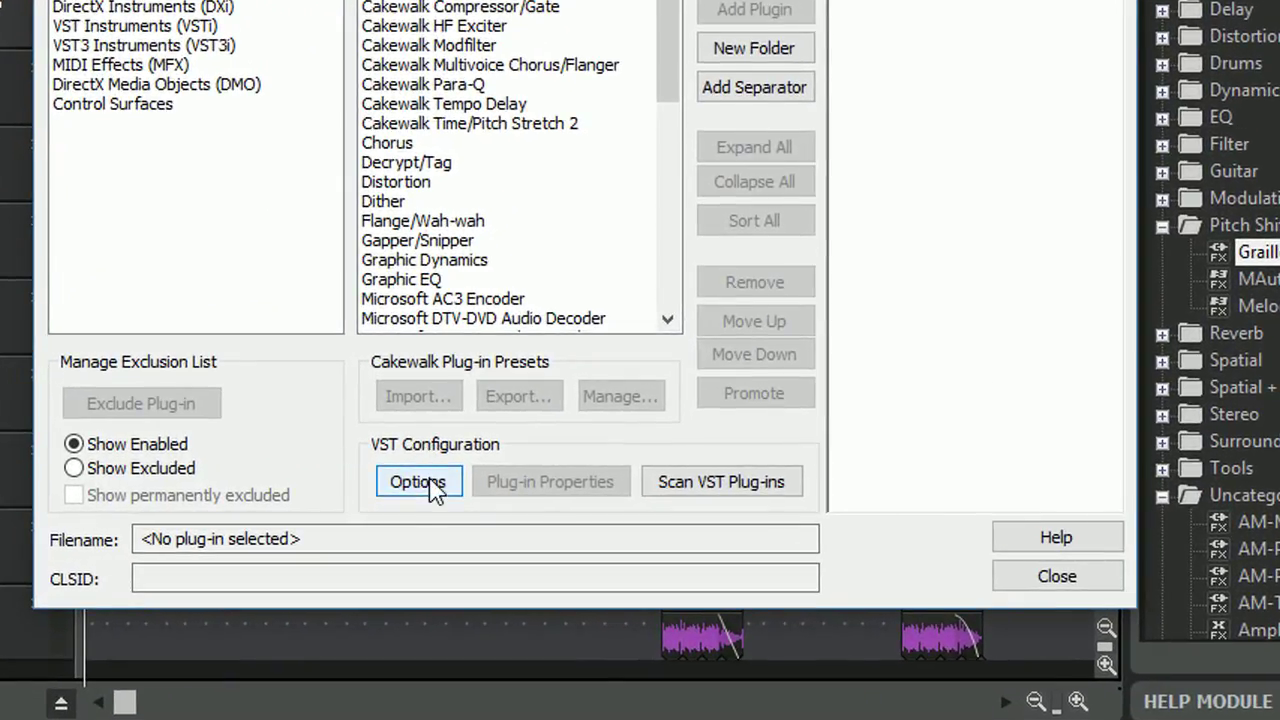
left_click(430, 484)
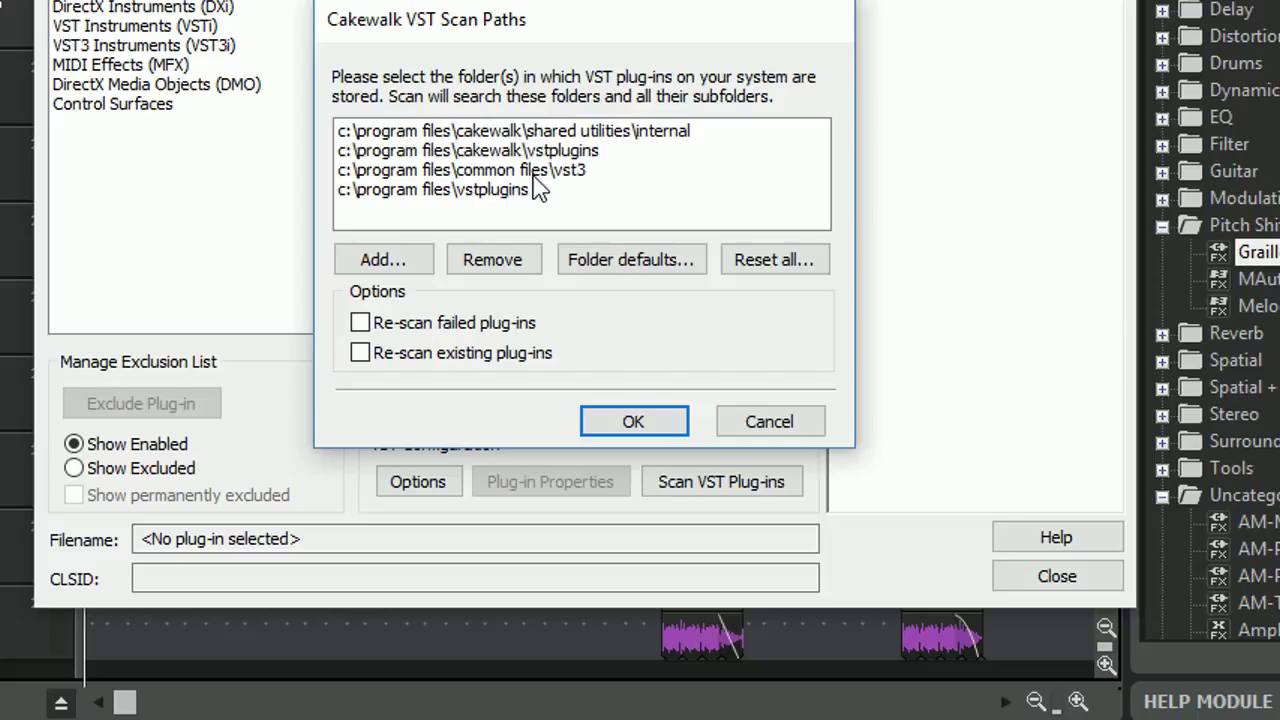
left_click(408, 192)
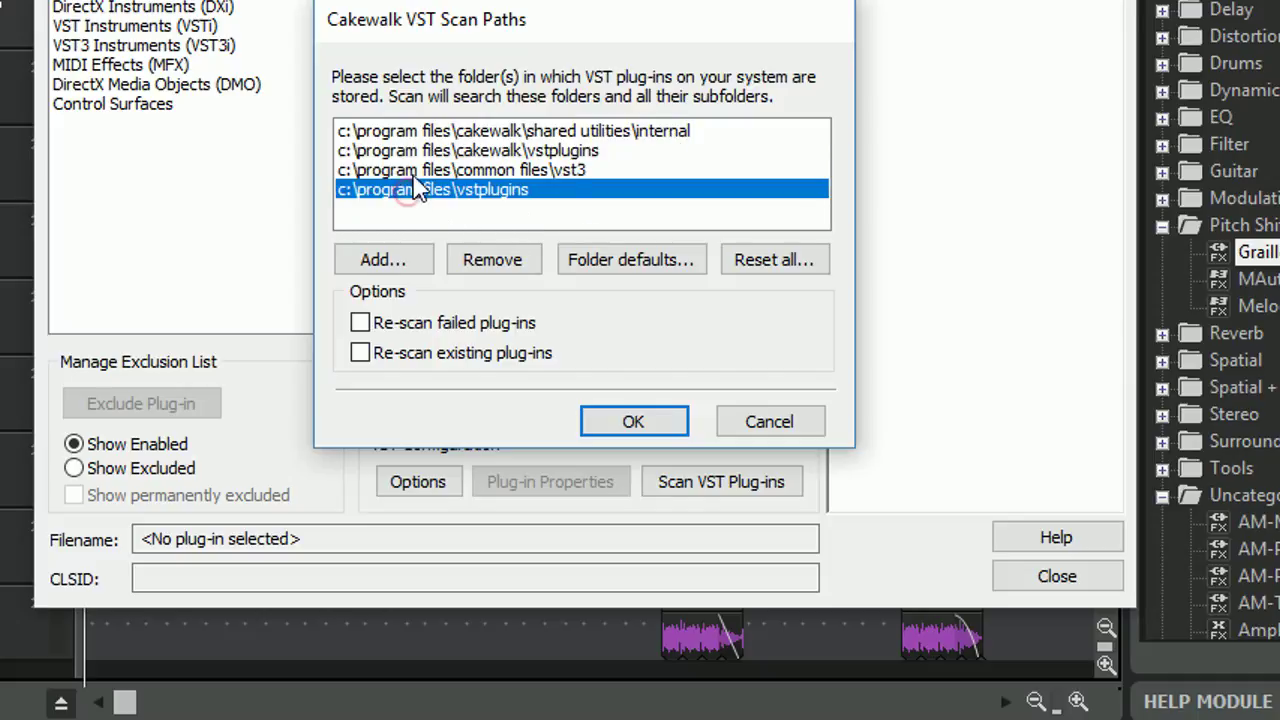
left_click(402, 170)
left_click(478, 194)
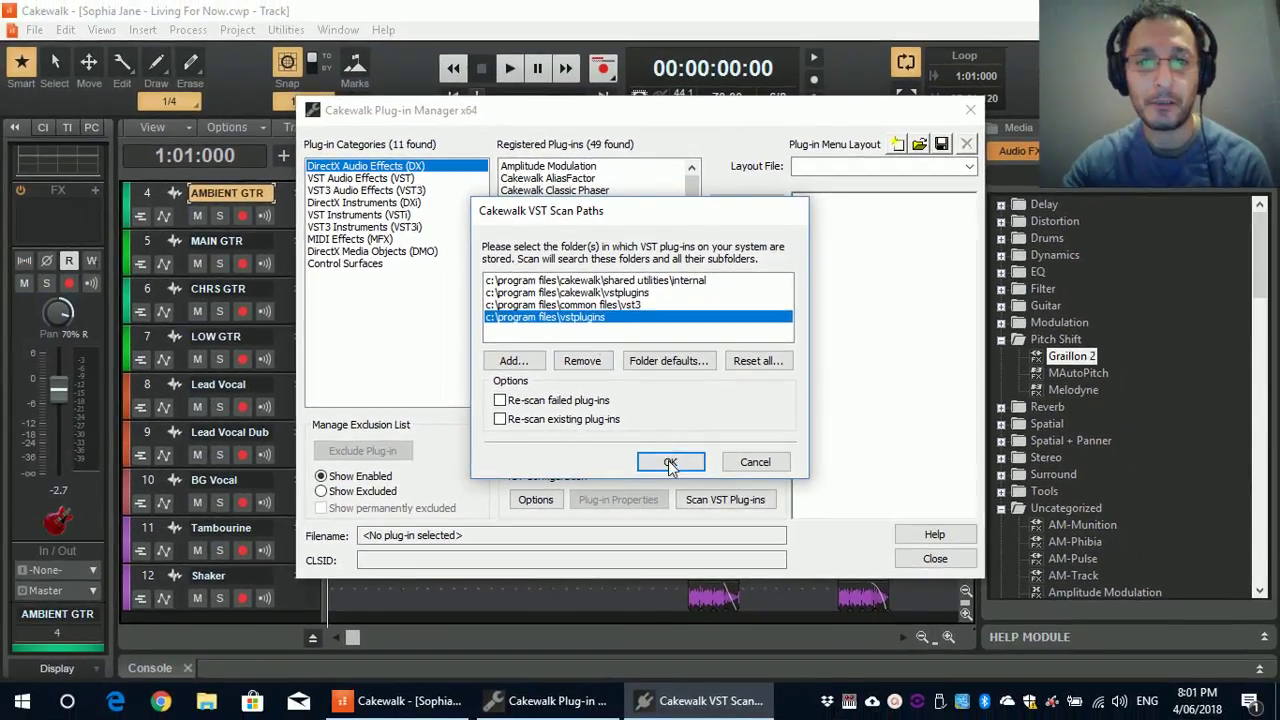
left_click(670, 463)
- Rescan VST plug-ins and select Graillon 2 under the Pitch Shift category
left_click(713, 510)
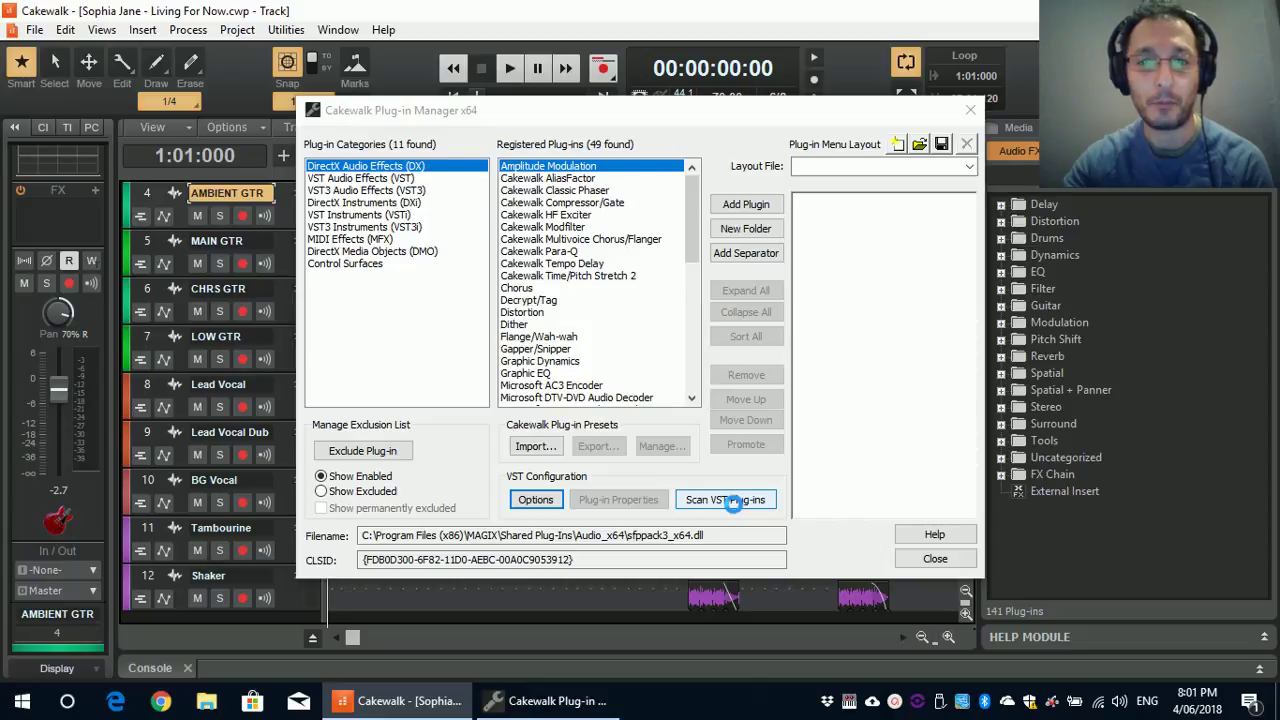
left_click(935, 559)
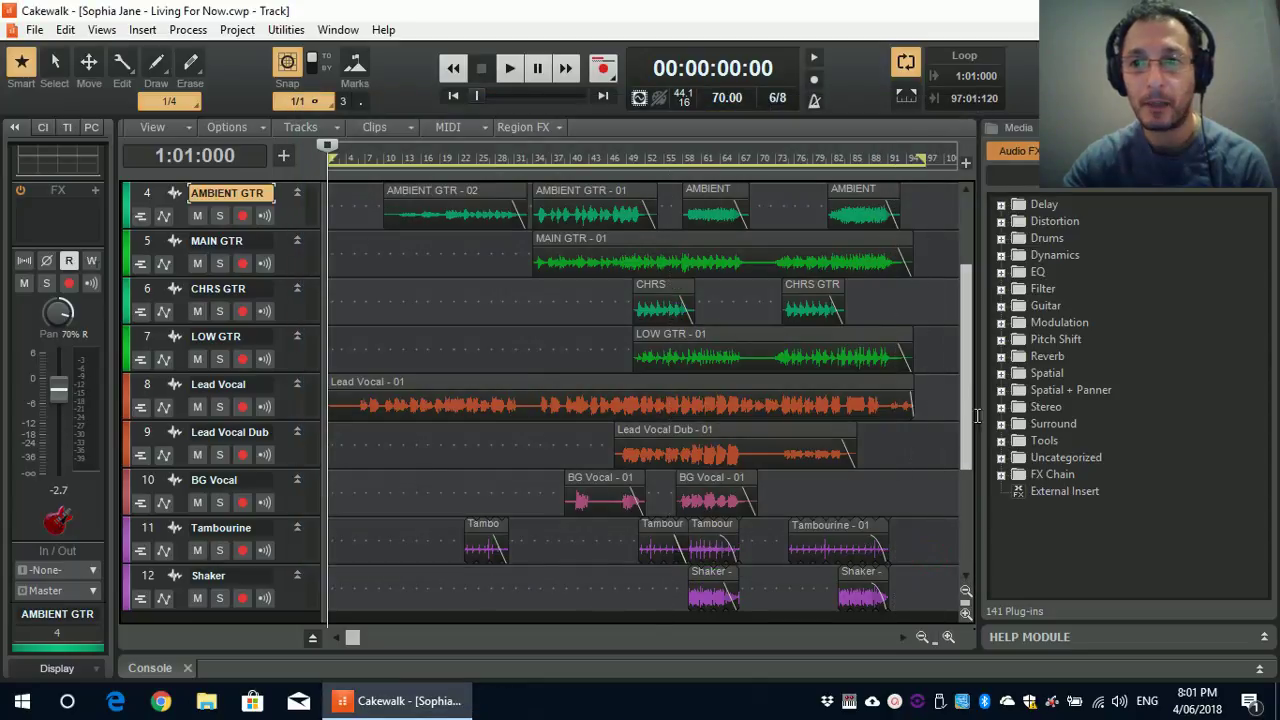
left_click(1001, 340)
left_click(1063, 362)
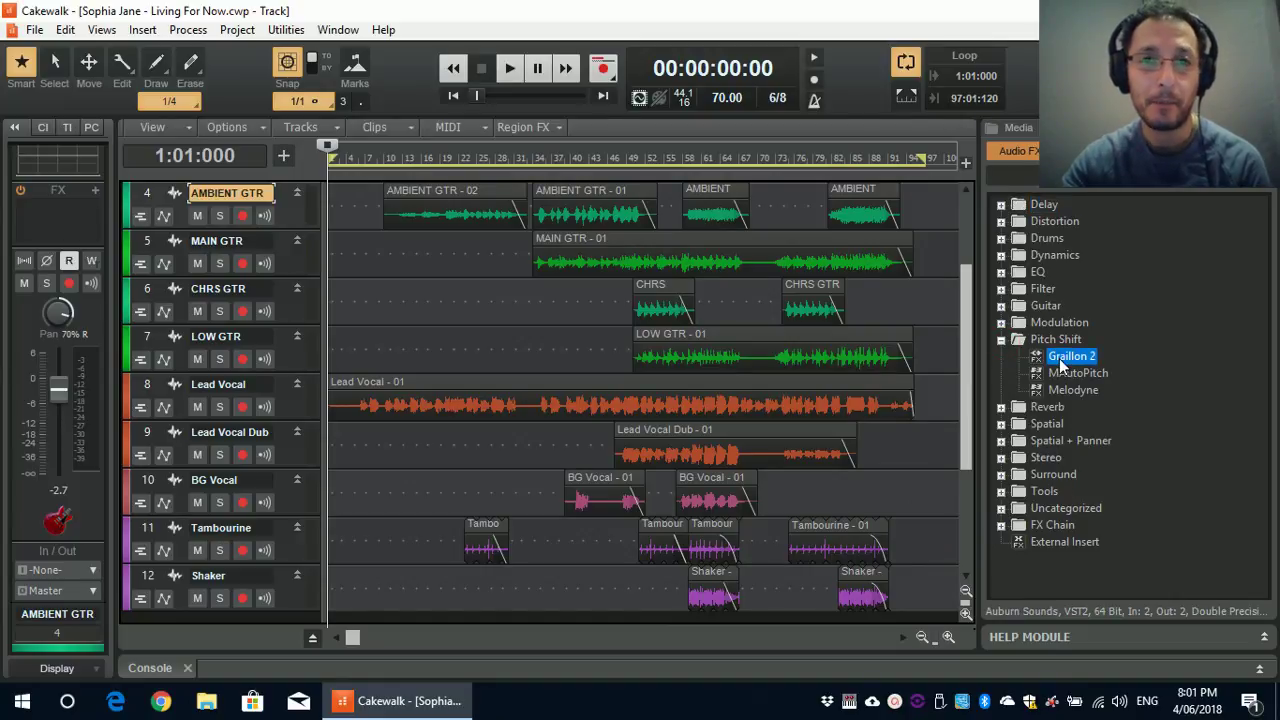
- Insert Graillon 2 into the Lead Vocal track's FX bin and move its window off the tracks
left_click_drag(1060, 362, 292, 489)
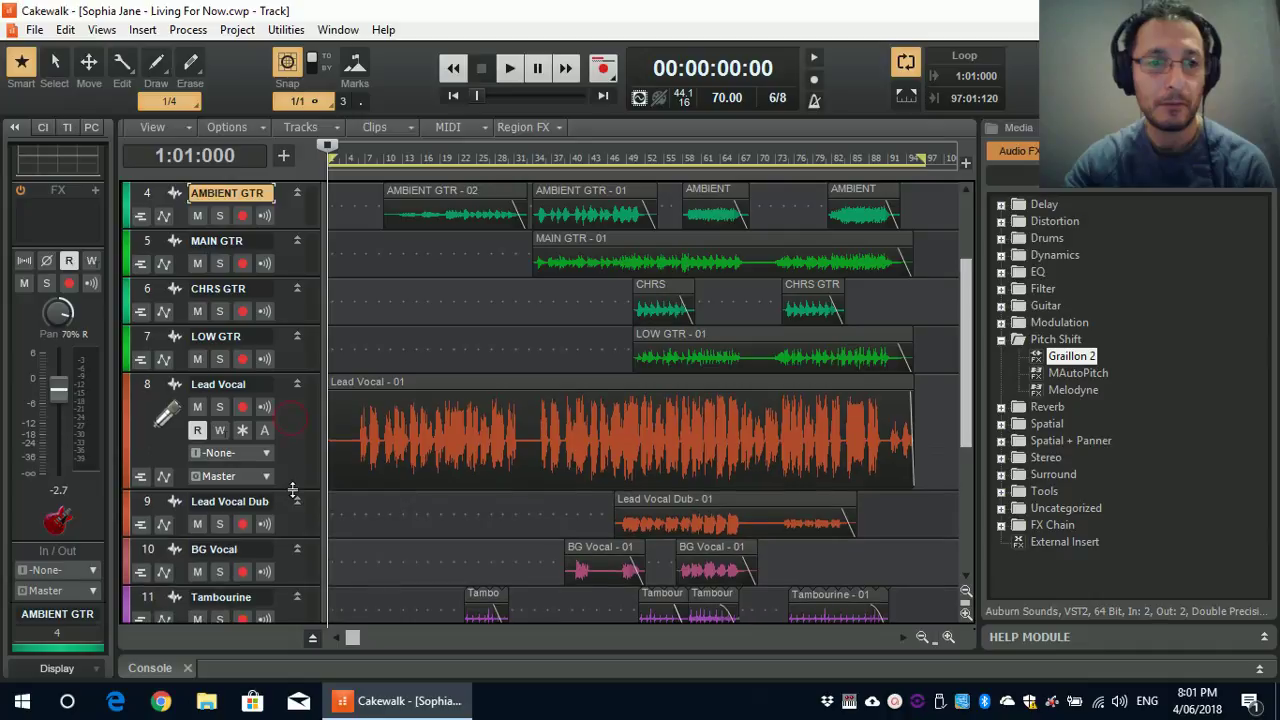
left_click(290, 470)
left_click_drag(1068, 362, 298, 430)
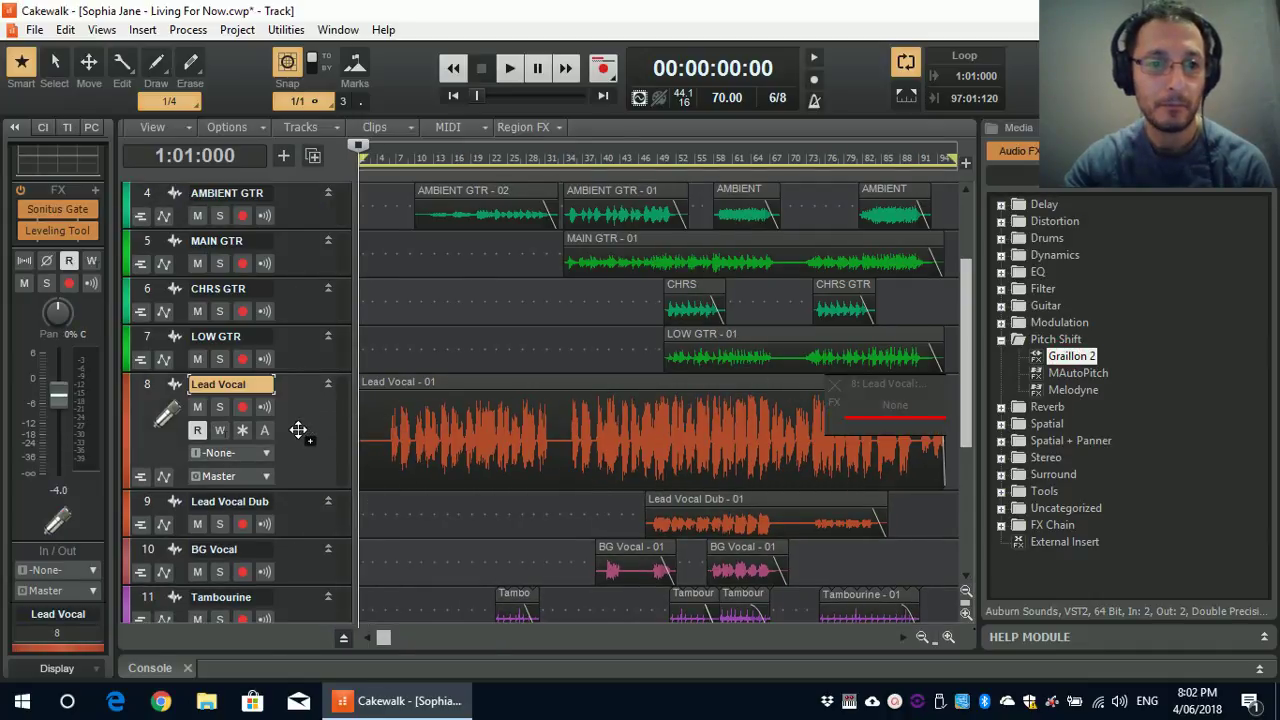
left_click_drag(354, 32, 610, 28)
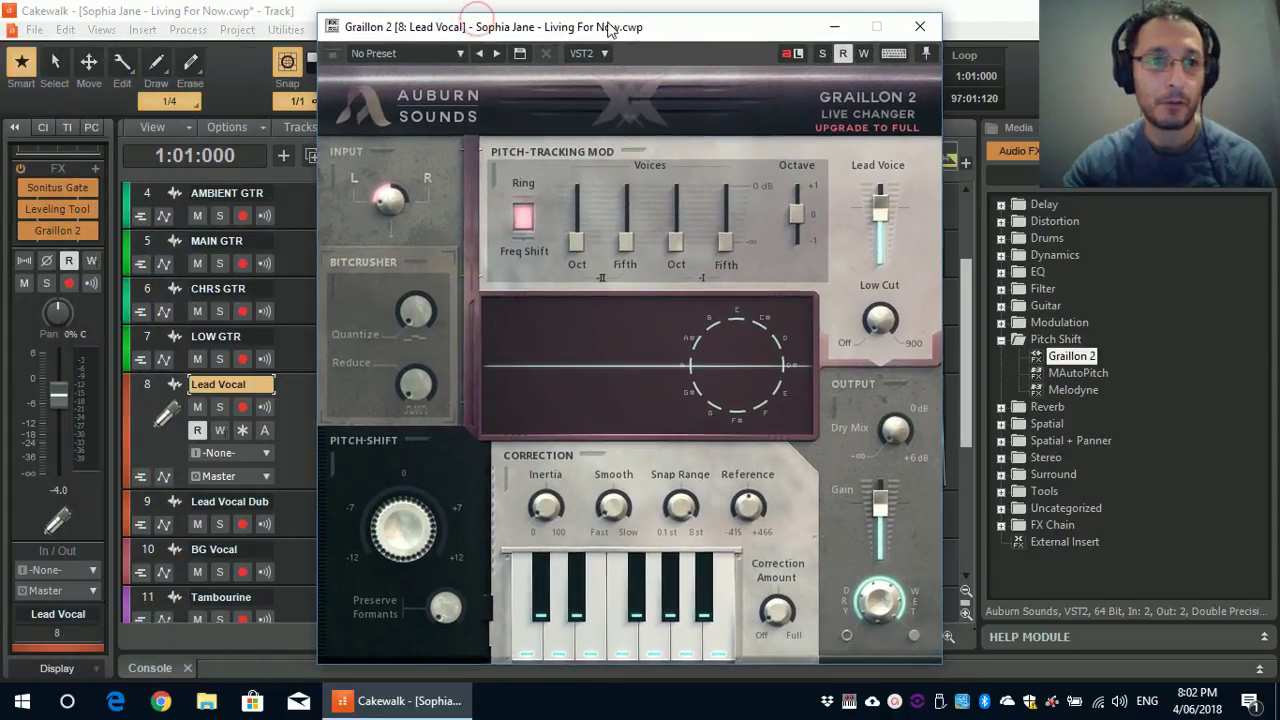
- Solo the Lead Vocal track, reposition the Graillon 2 window, and stop playback
left_click(220, 406)
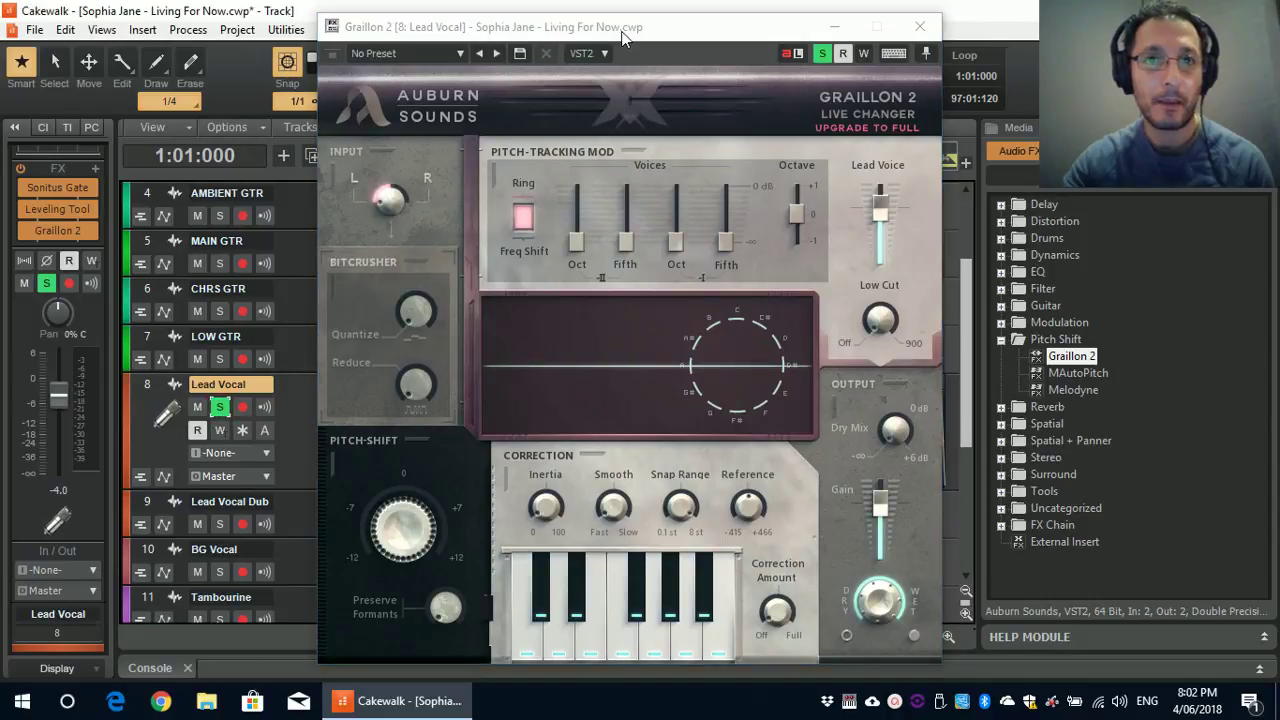
left_click_drag(622, 37, 544, 34)
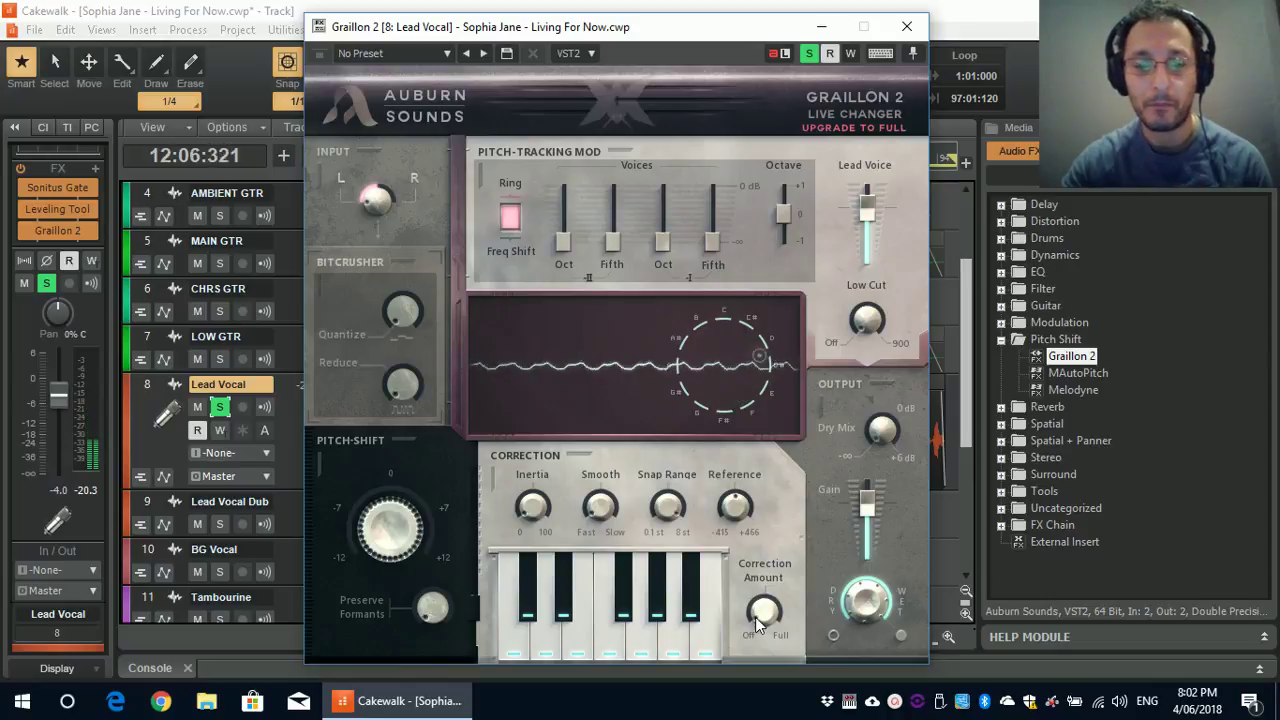
key("space")
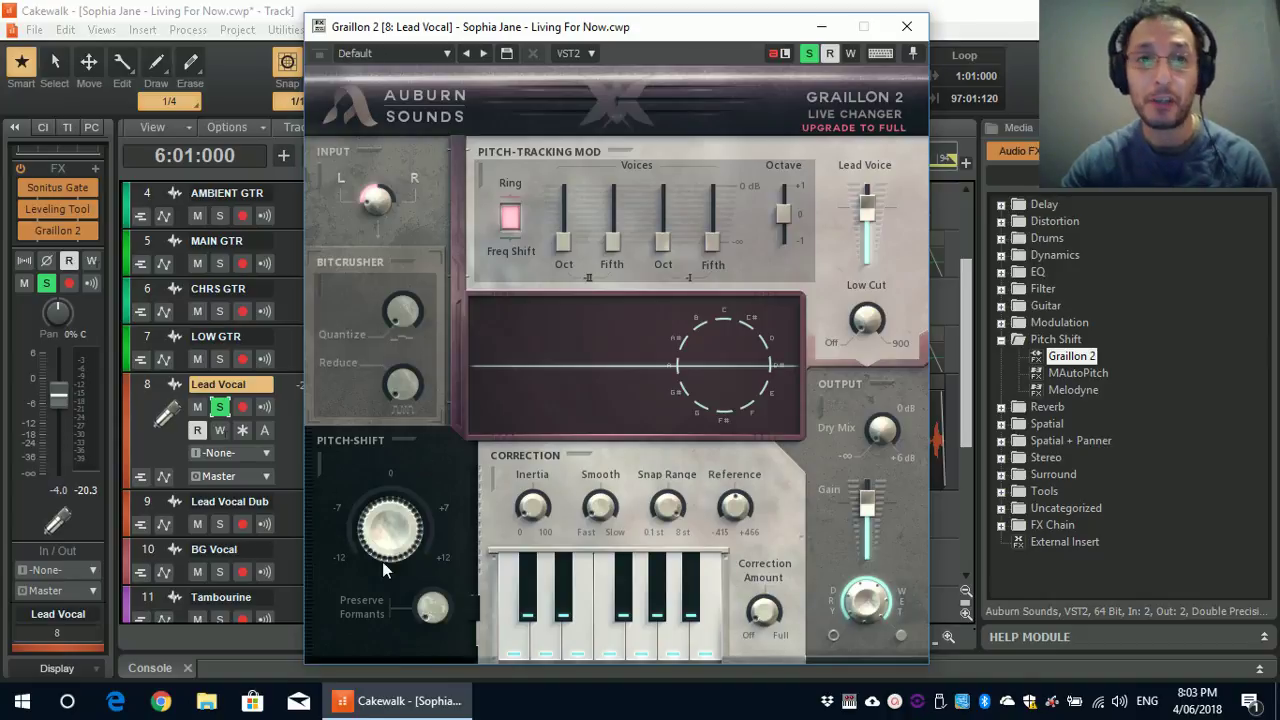
left_click(348, 302)
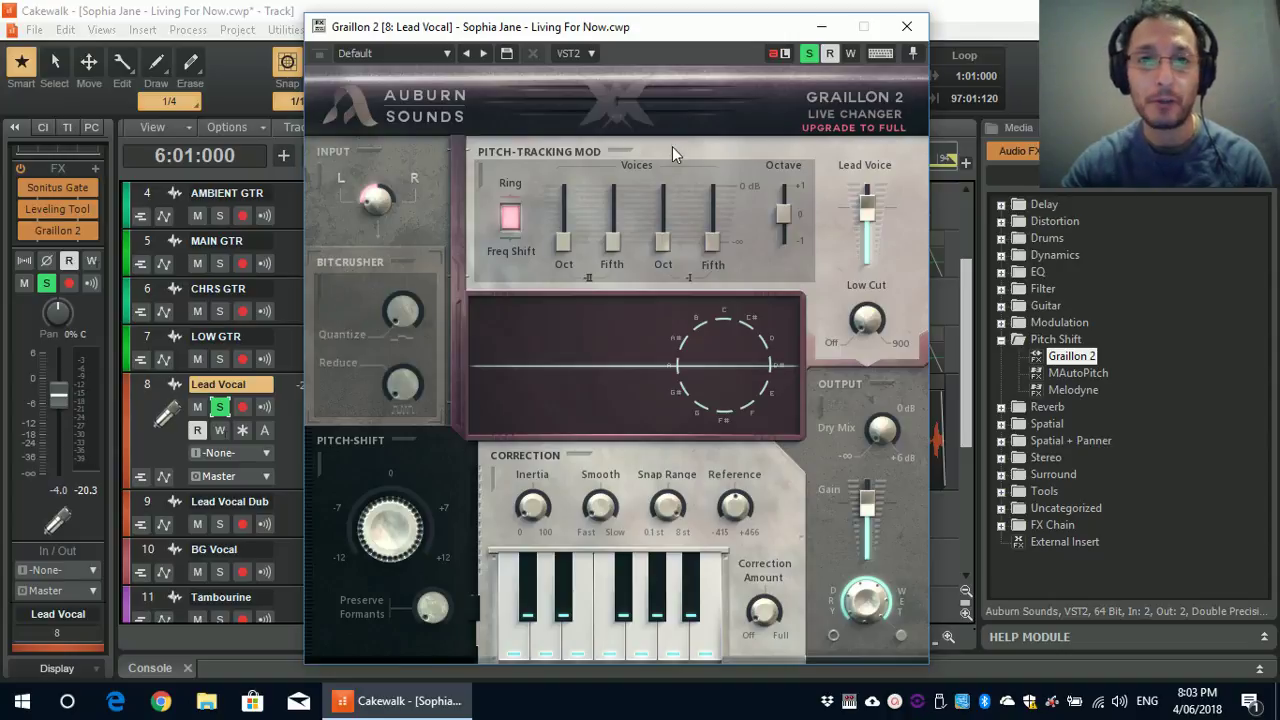
left_click(655, 191)
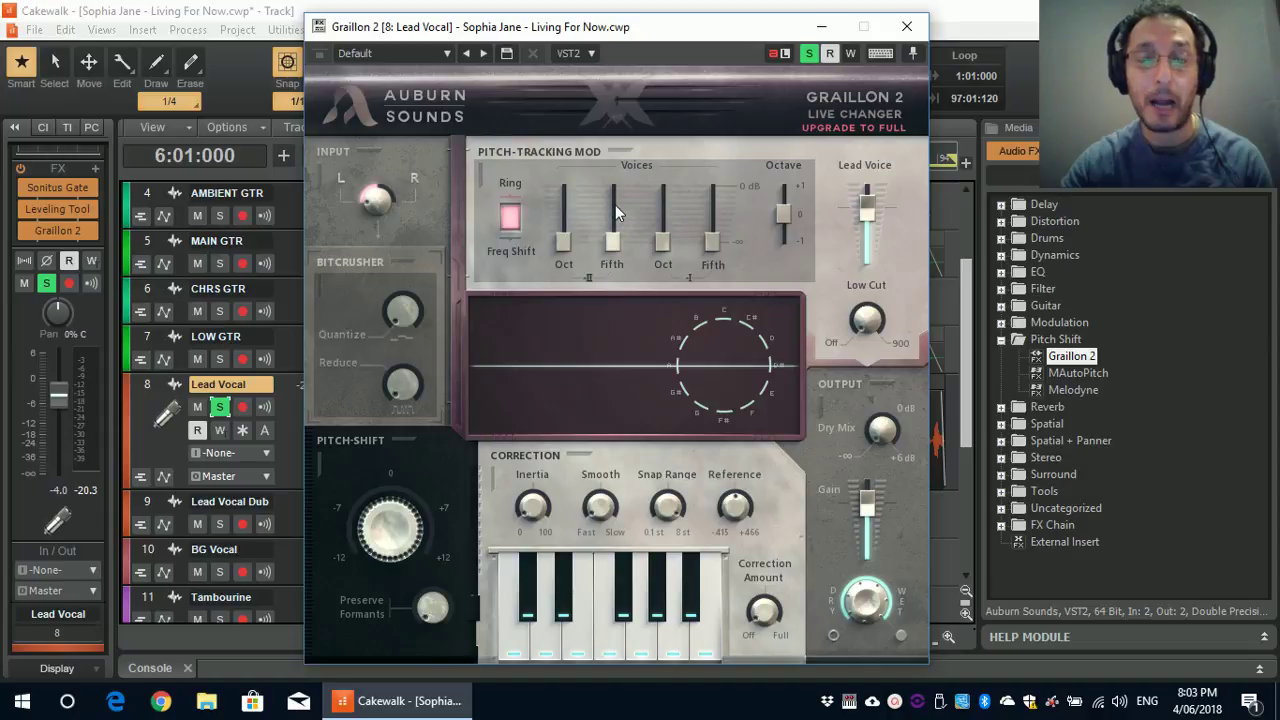
left_click(615, 205)
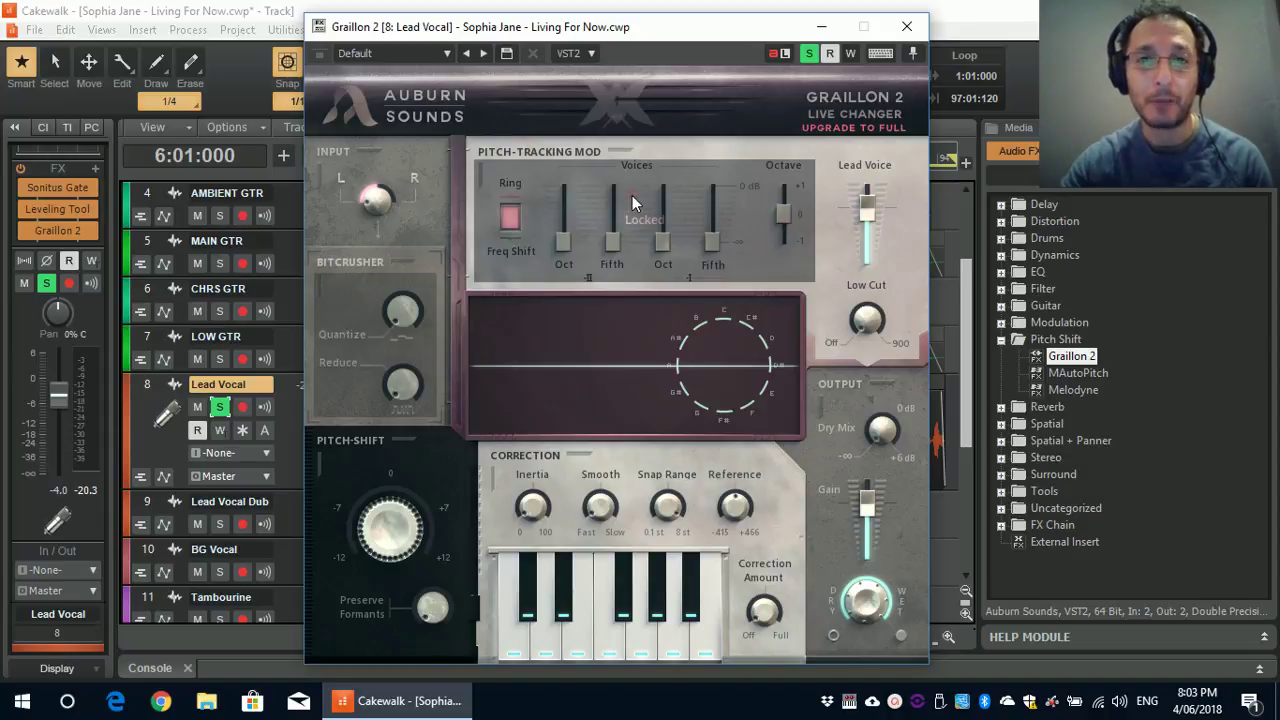
left_click(632, 200)
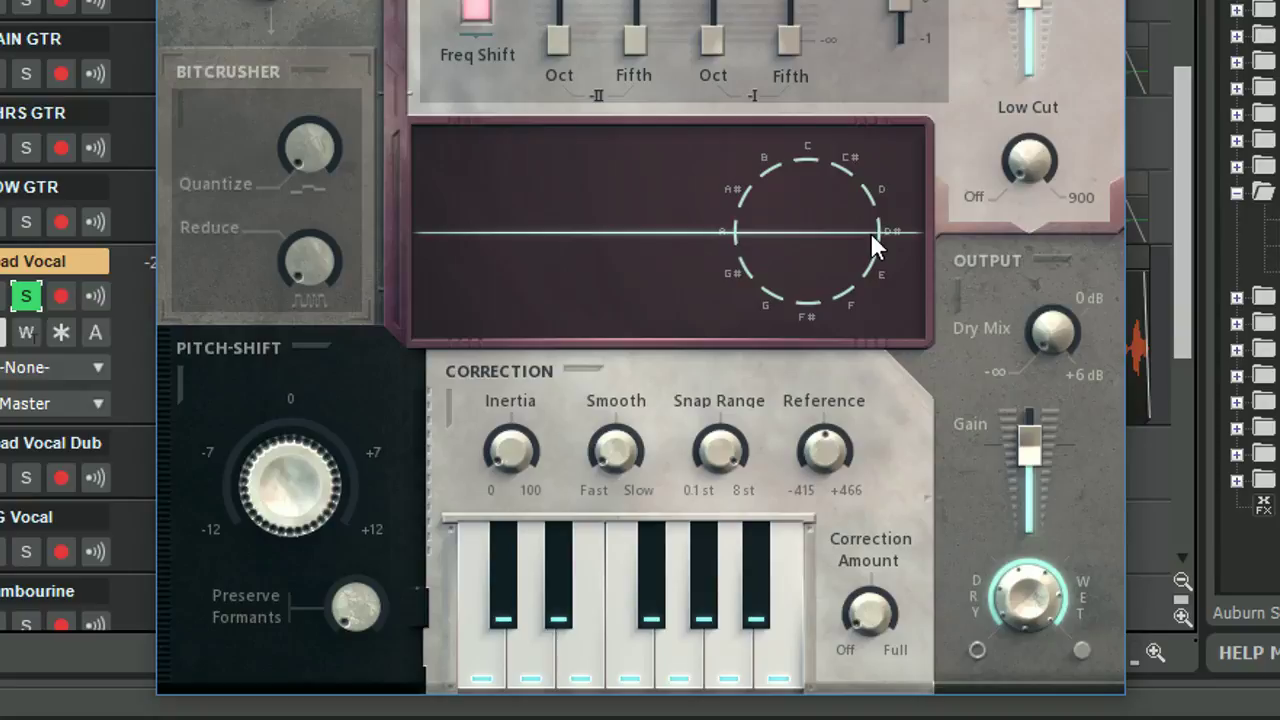
- While playing the vocal, raise Graillon 2's Correction Amount to full and toggle the E note
key("space")
left_click_drag(853, 620, 867, 537)
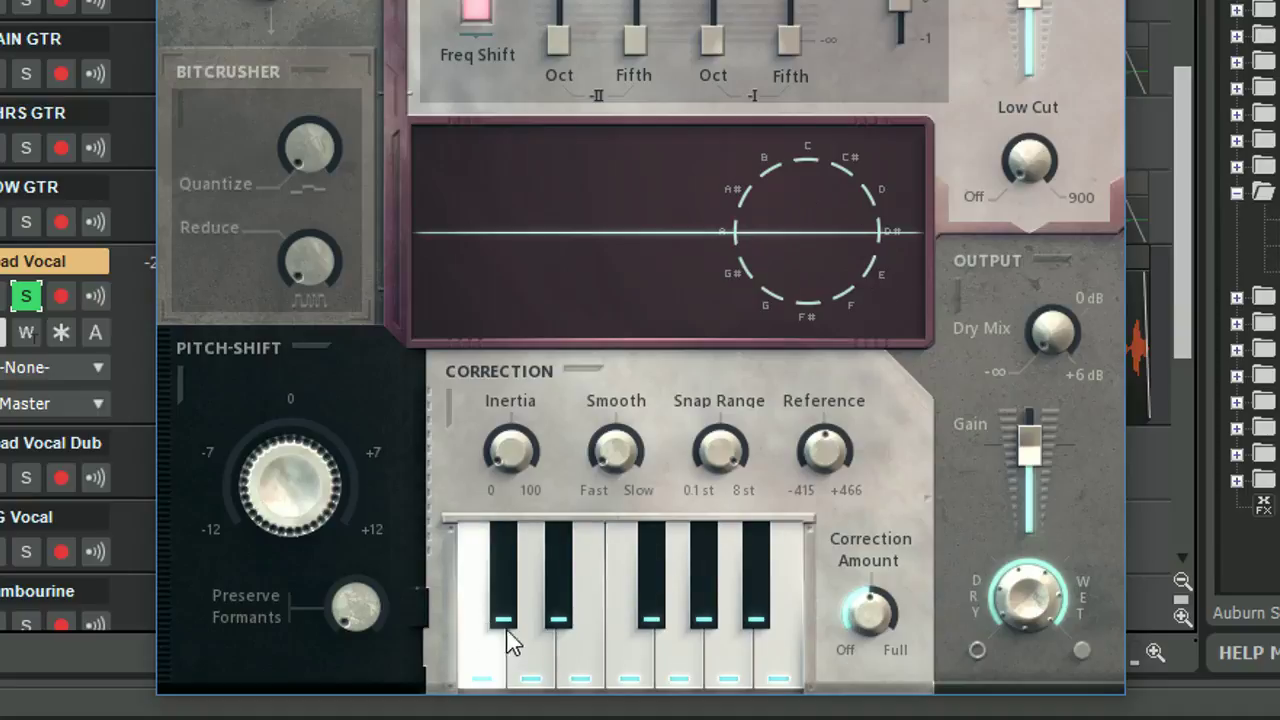
left_click(578, 665)
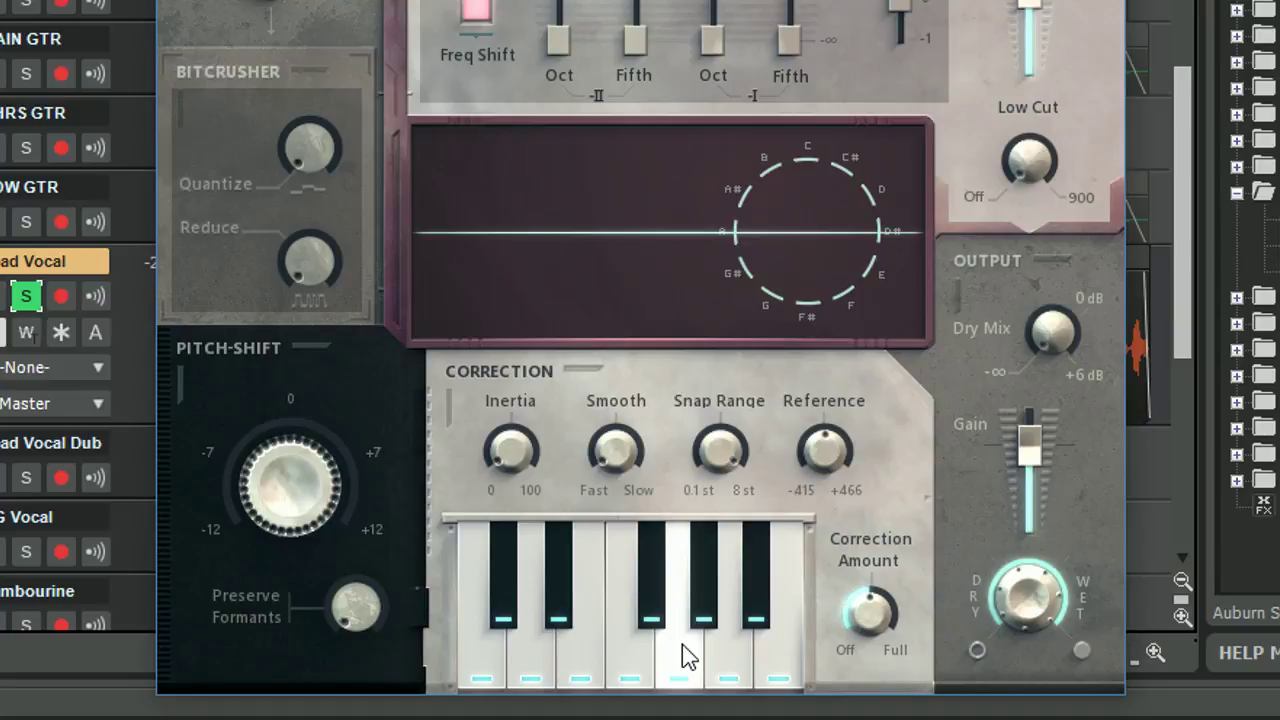
key("space")
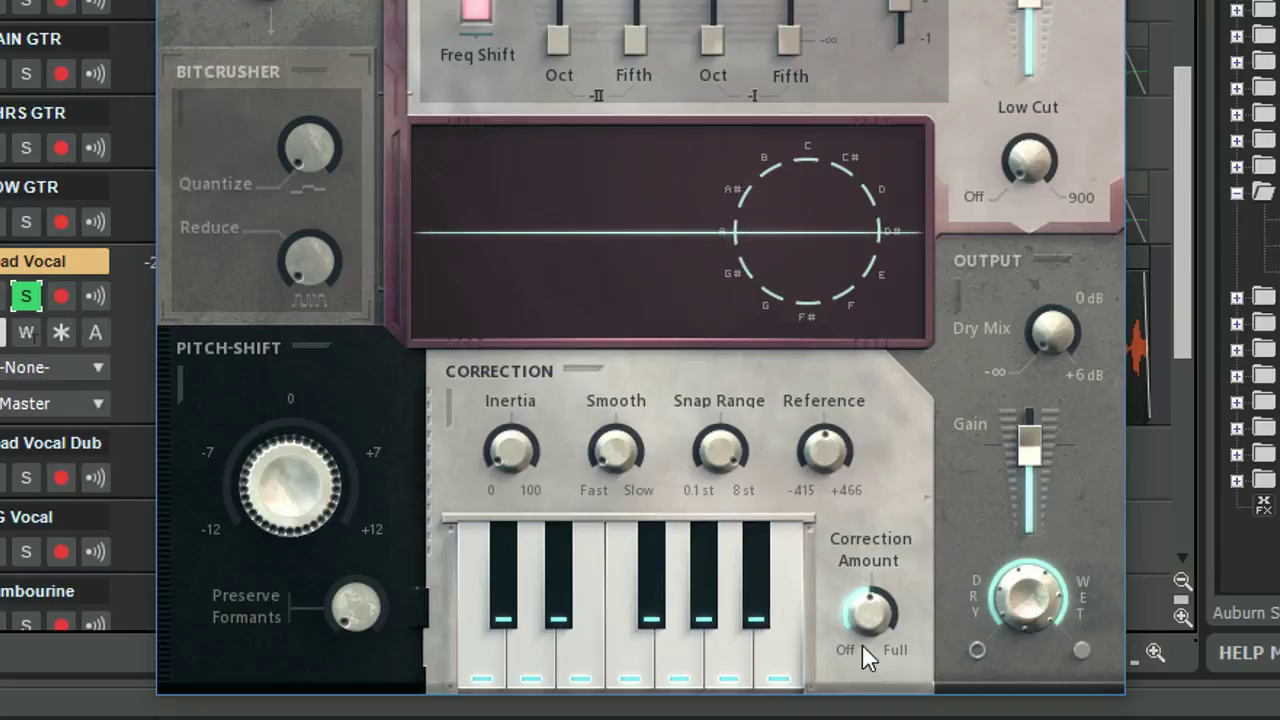
left_click_drag(868, 627, 897, 480)
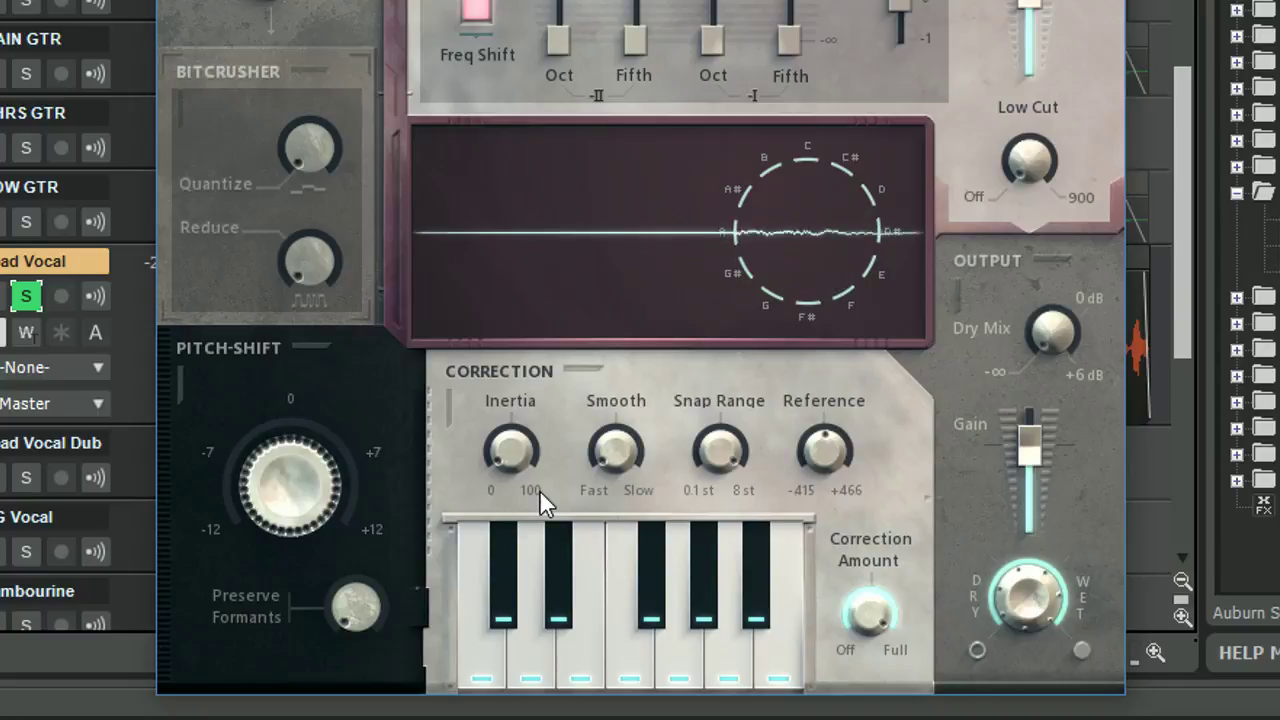
key("r")
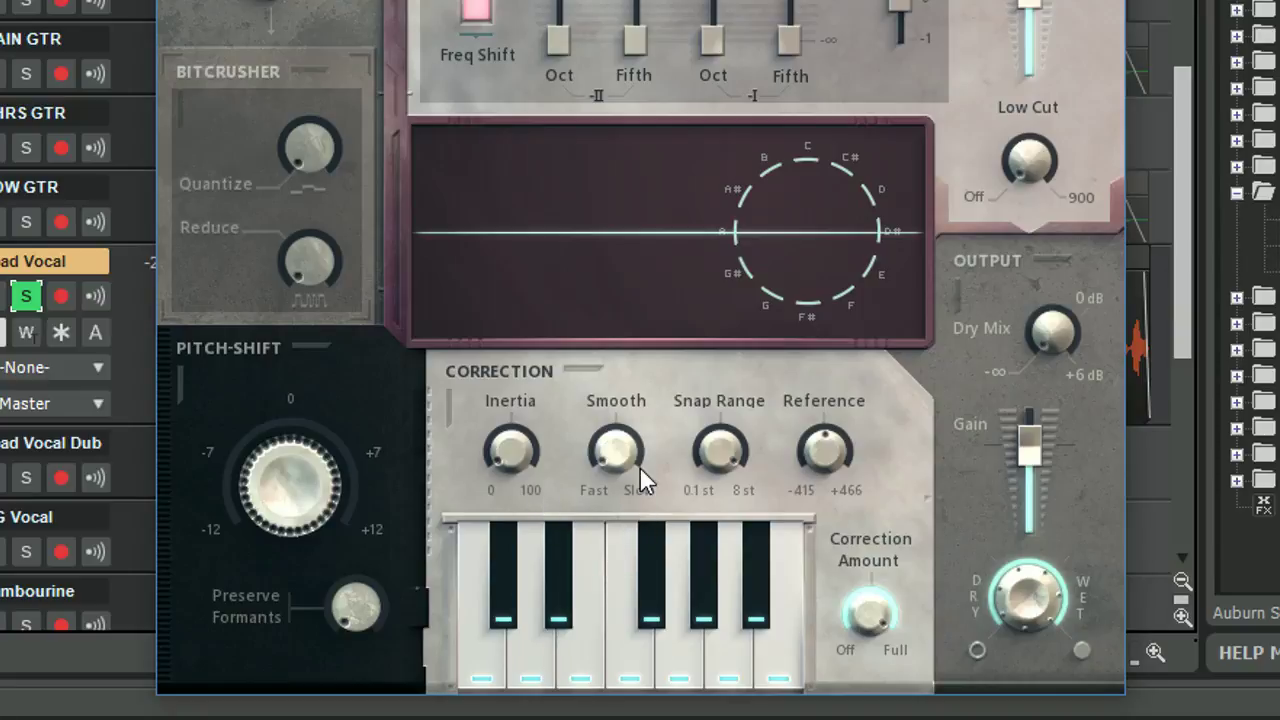
- Raise Graillon 2's Inertia to about 52% and Smooth to 7.4 ms, then audition
left_click_drag(505, 458, 516, 299)
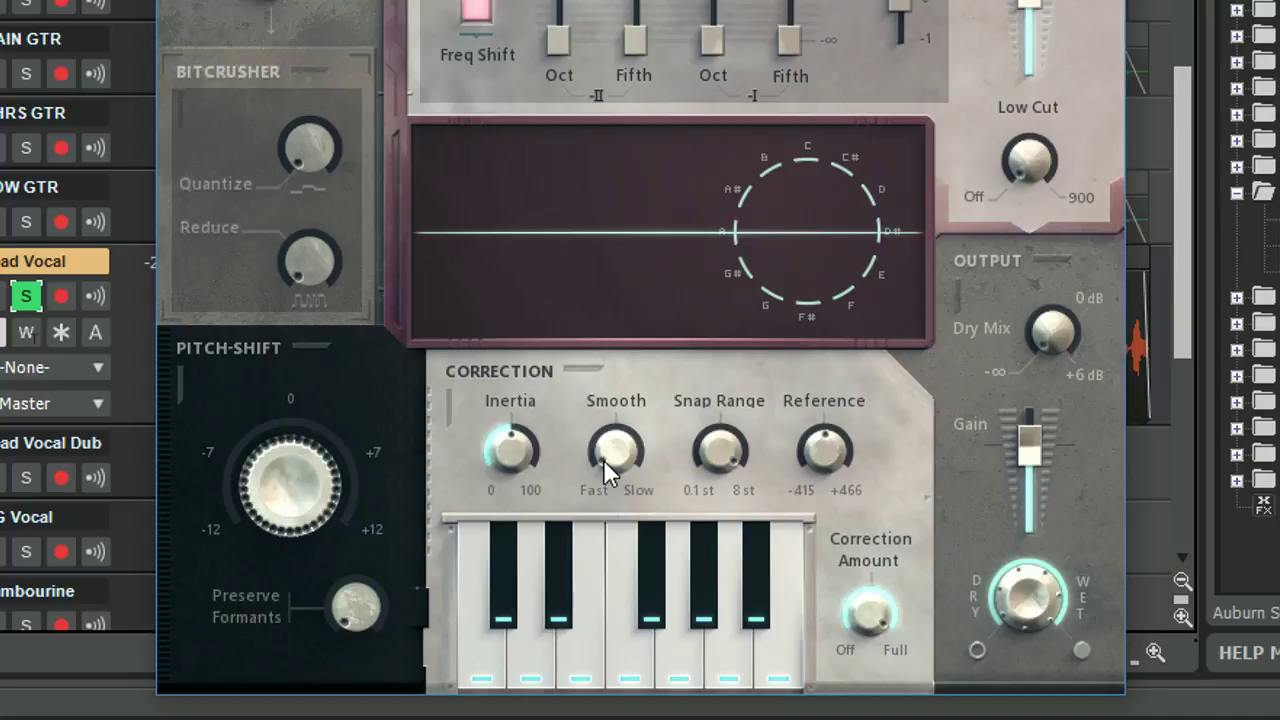
left_click_drag(603, 459, 634, 311)
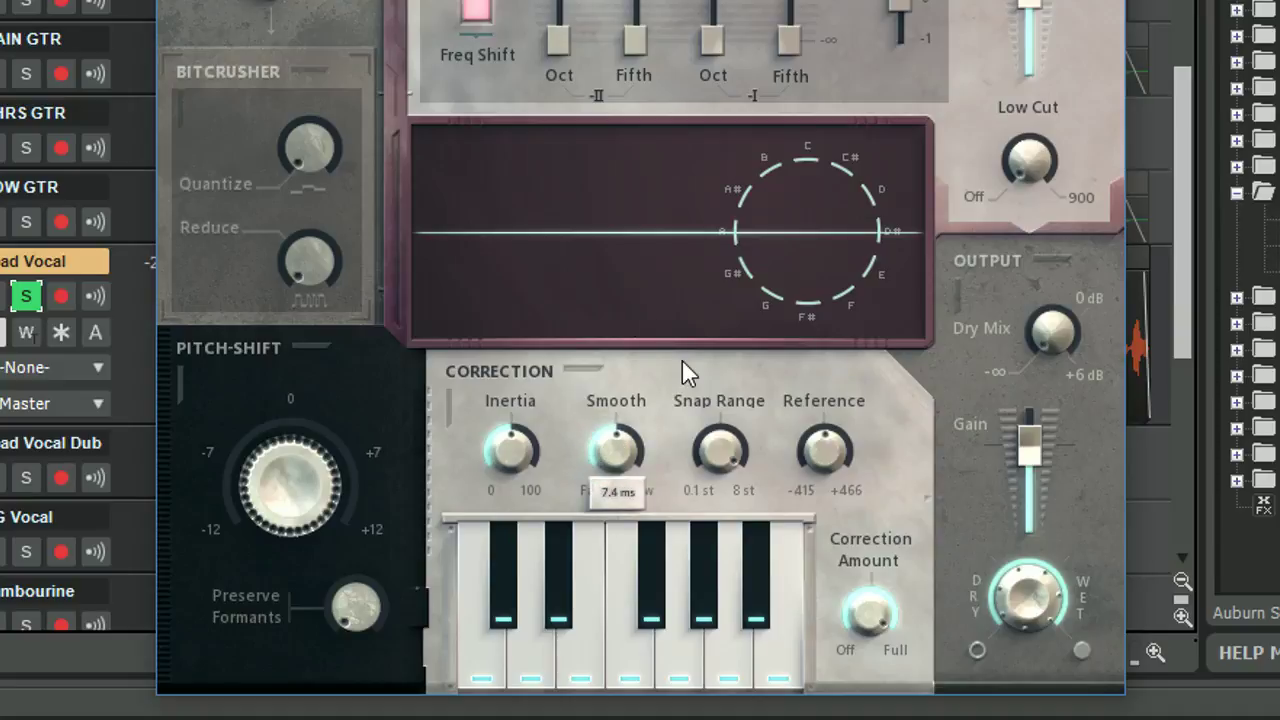
left_click_drag(682, 362, 682, 362)
key("space")
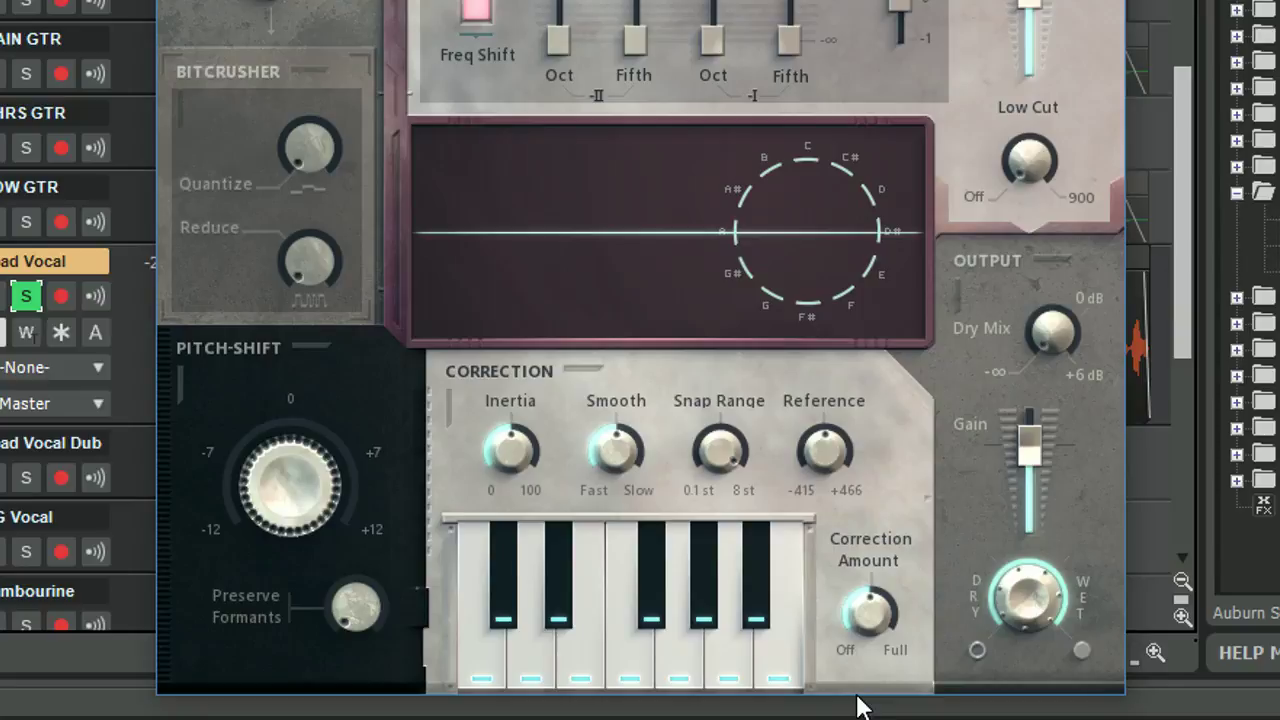
- Set Snap Range to about 1.7 semitones, Smooth to 22 ms, Inertia to 26%, and audition
left_click_drag(720, 452, 736, 287)
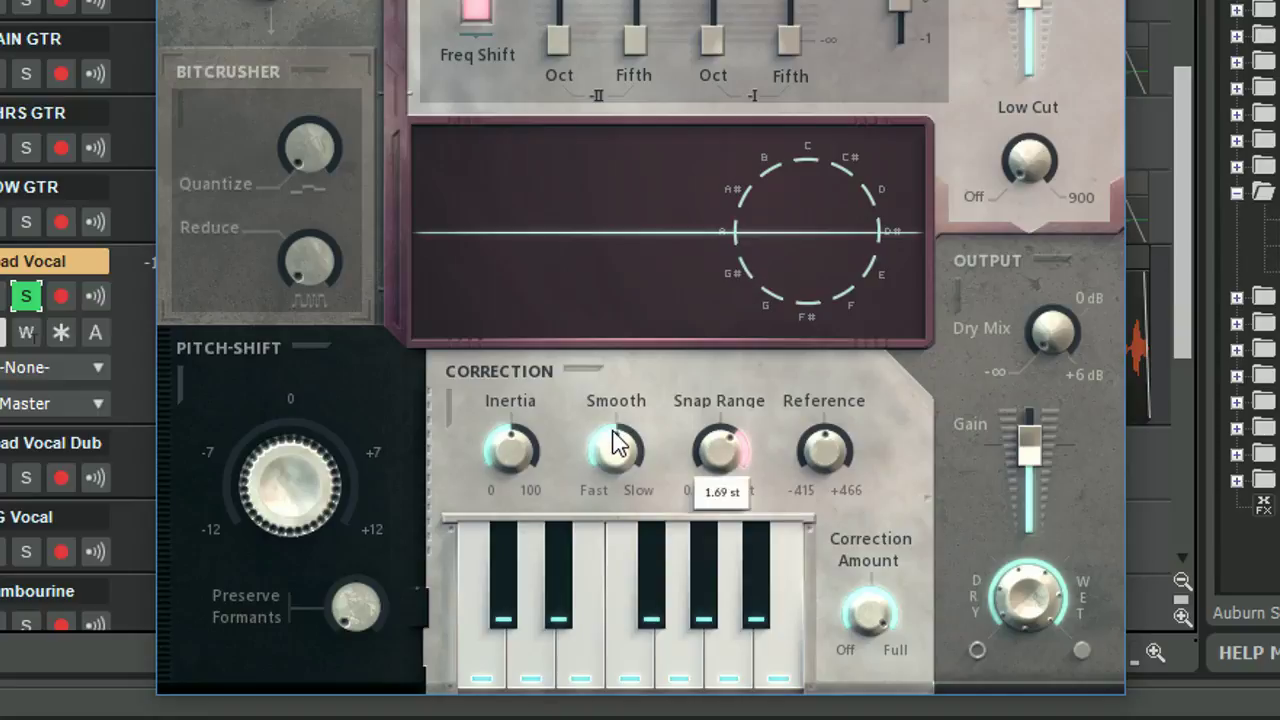
left_click_drag(617, 437, 594, 529)
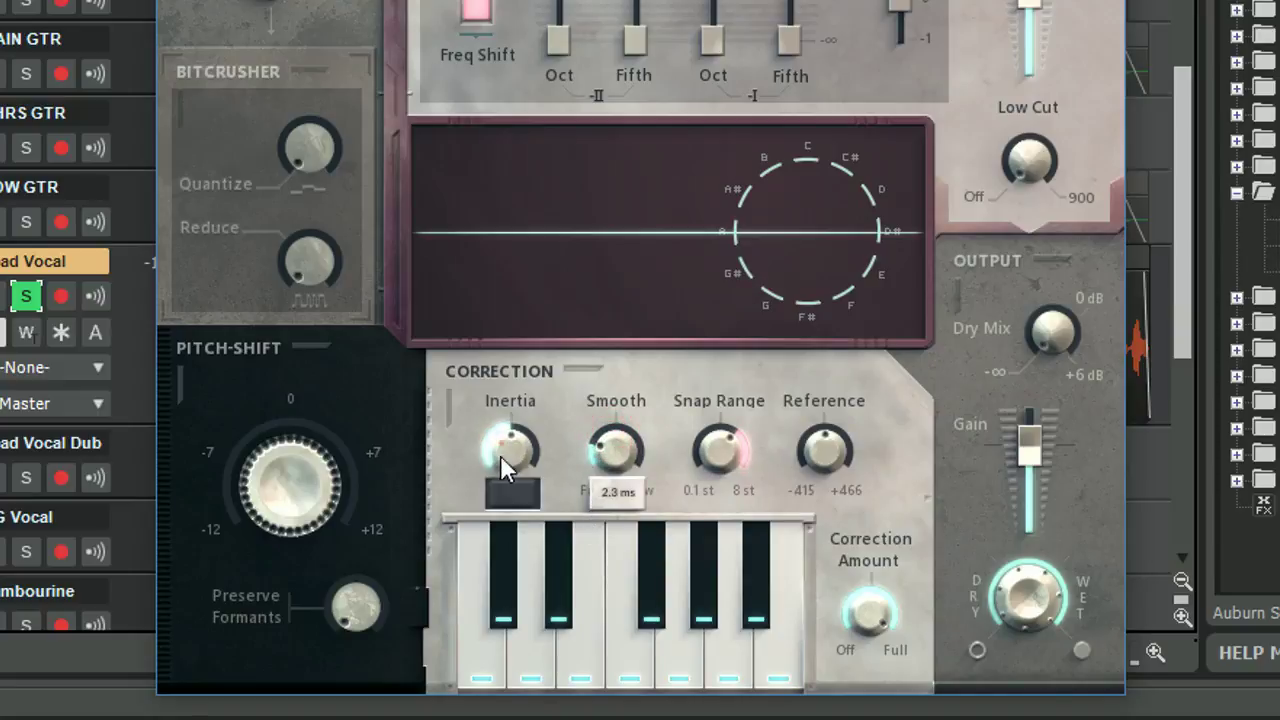
left_click_drag(500, 455, 497, 520)
left_click_drag(886, 623, 823, 677)
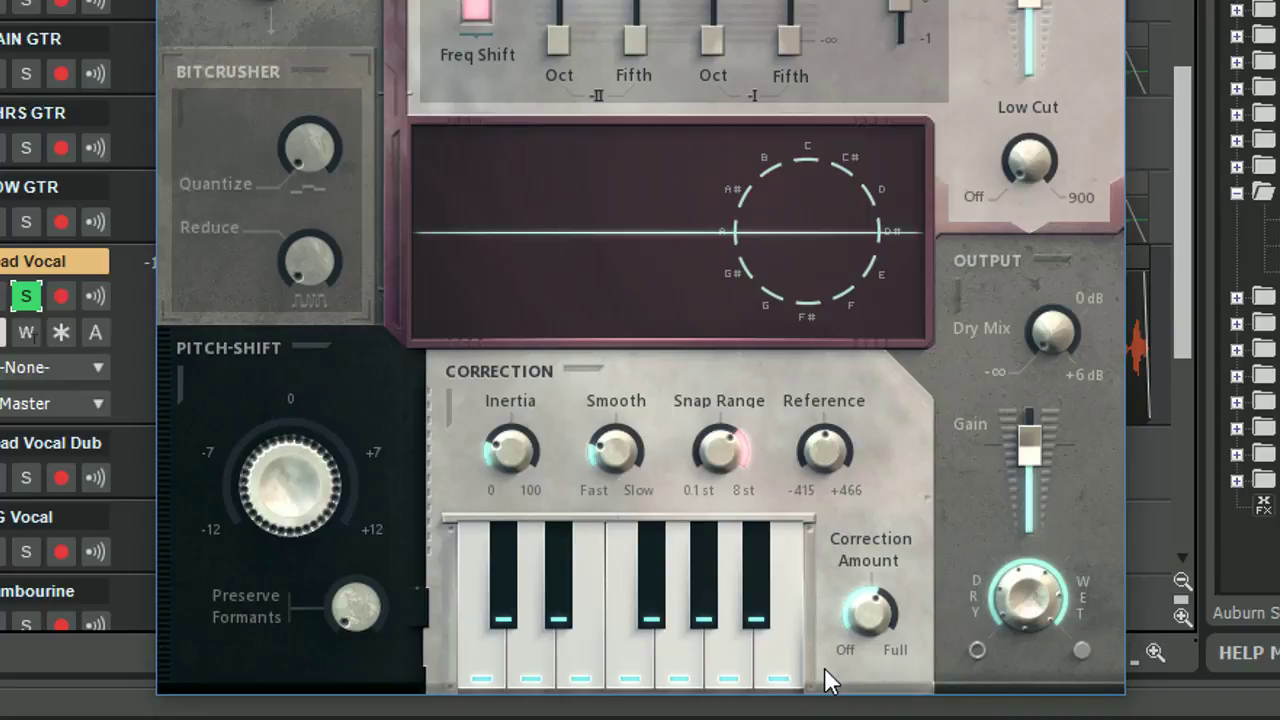
key("space")
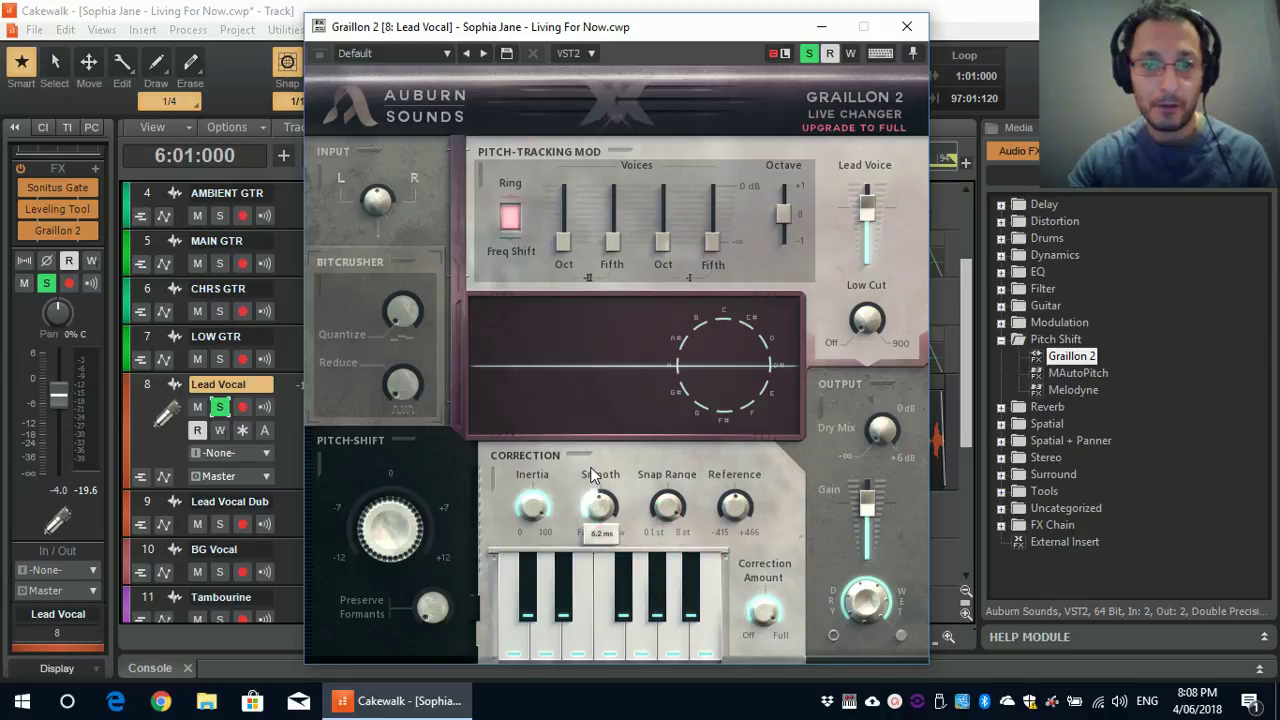
- Lower Graillon 2's Smooth to 1.0 ms and audition the Lead Vocal playback
left_click_drag(598, 505, 552, 590)
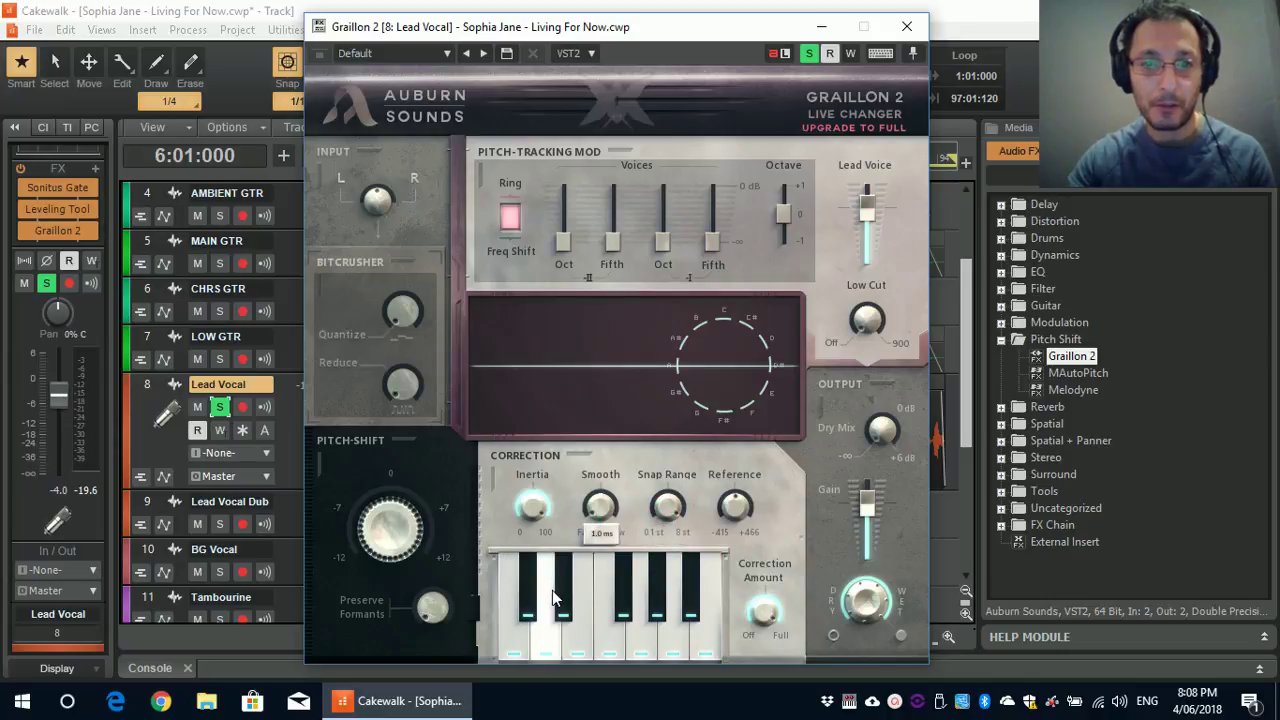
key("space")
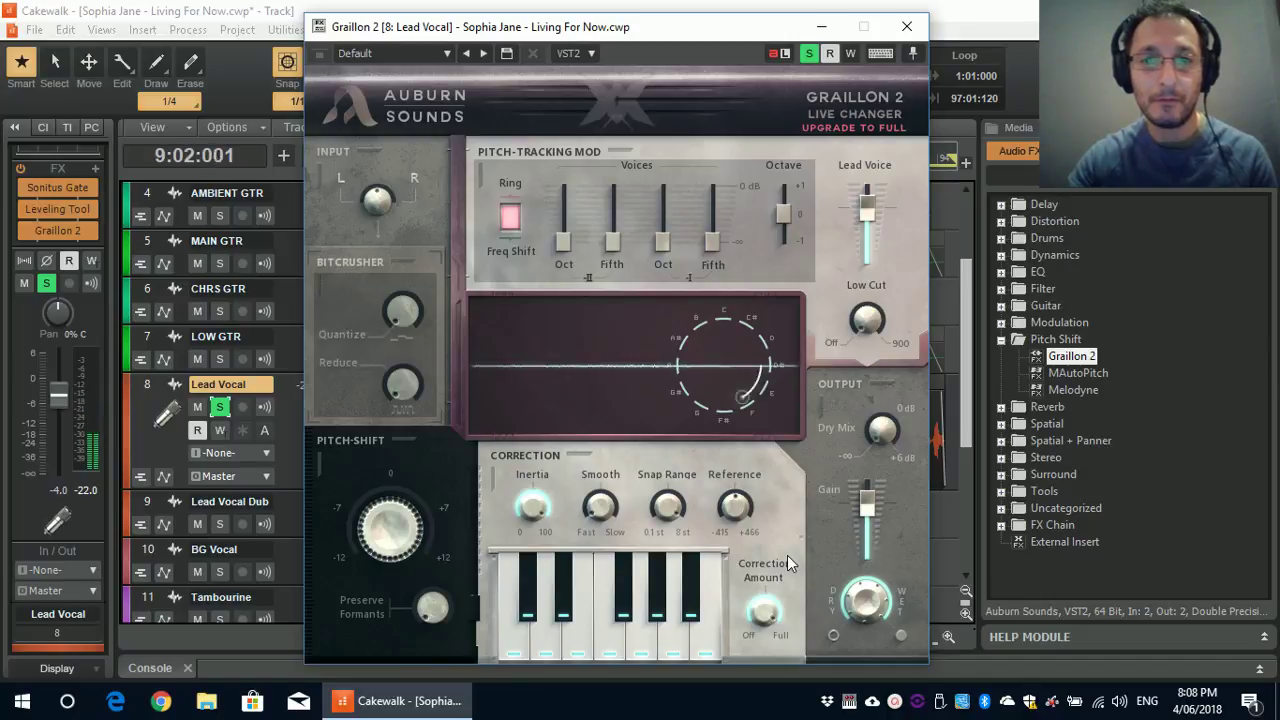
key("space")
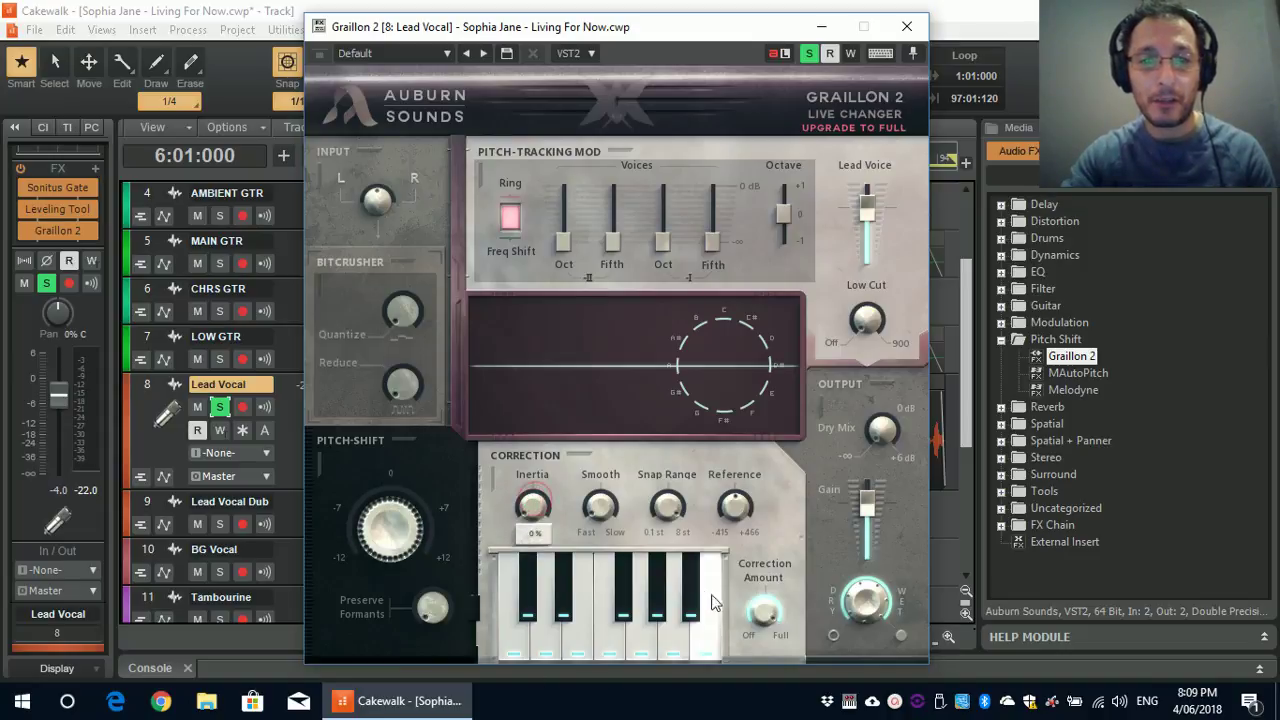
- Play the Lead Vocal and raise Graillon 2's Pitch-Shift to about 1.08 semitones
mouse_move(763, 610)
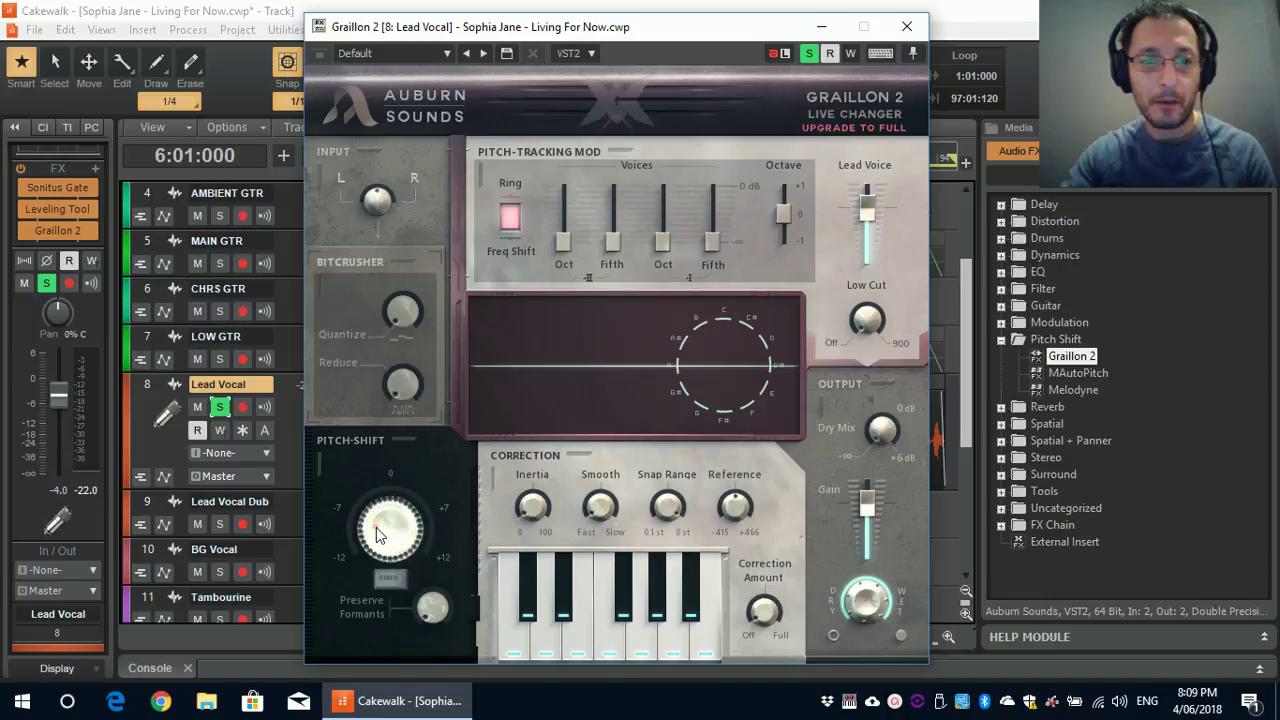
key("space")
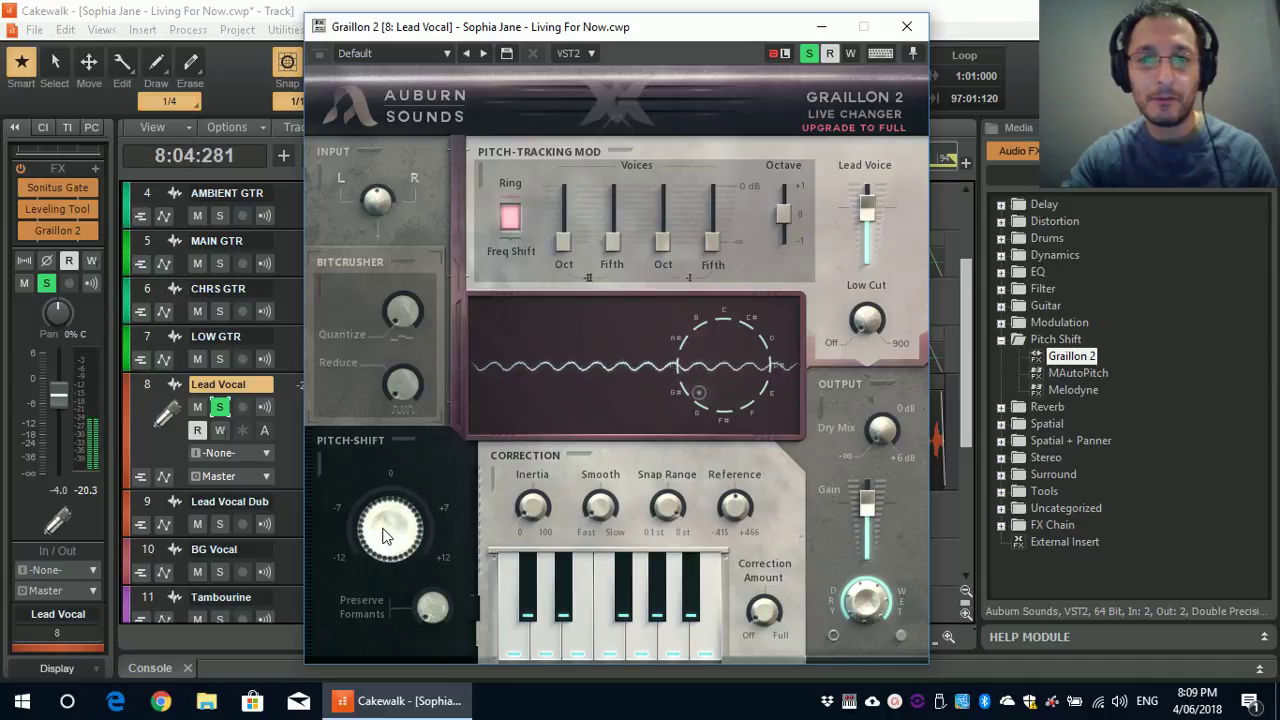
key("space")
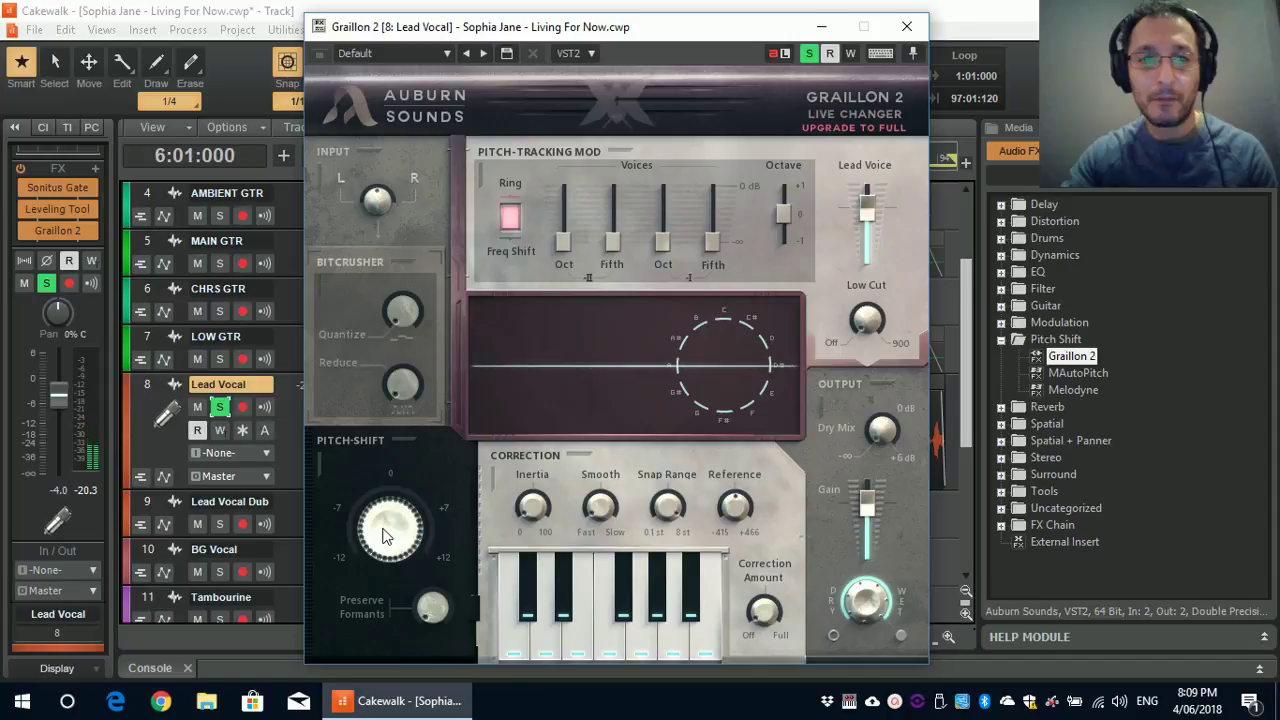
left_click(386, 535)
left_click_drag(386, 535, 381, 517)
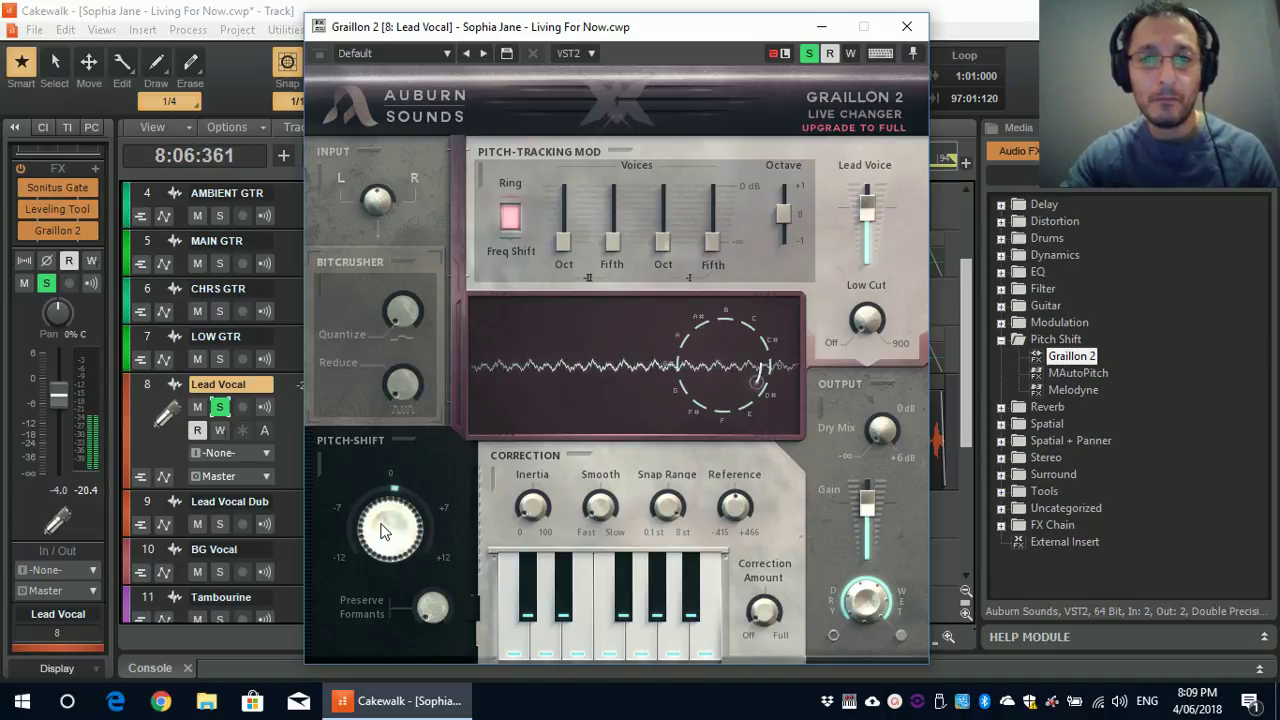
key("space")
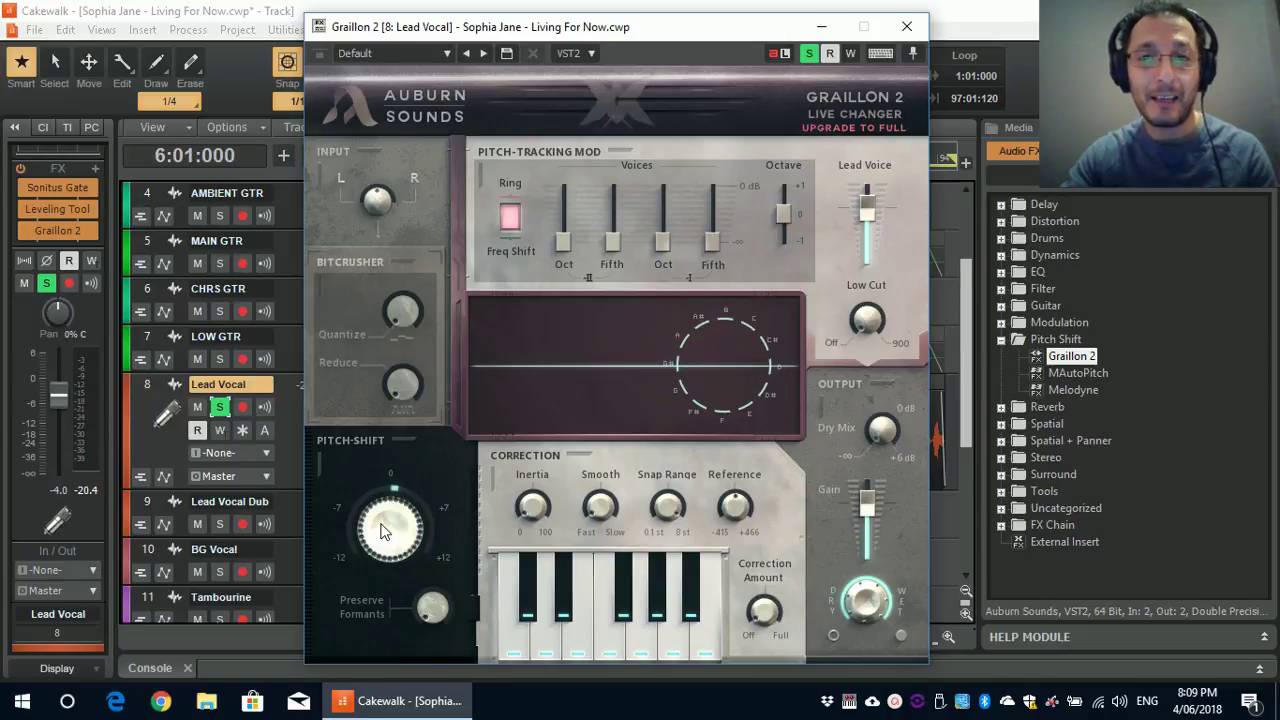
- Bring the Pitch-Shift back down through 0.66 st to below zero, about -1 semitone
left_click(384, 532)
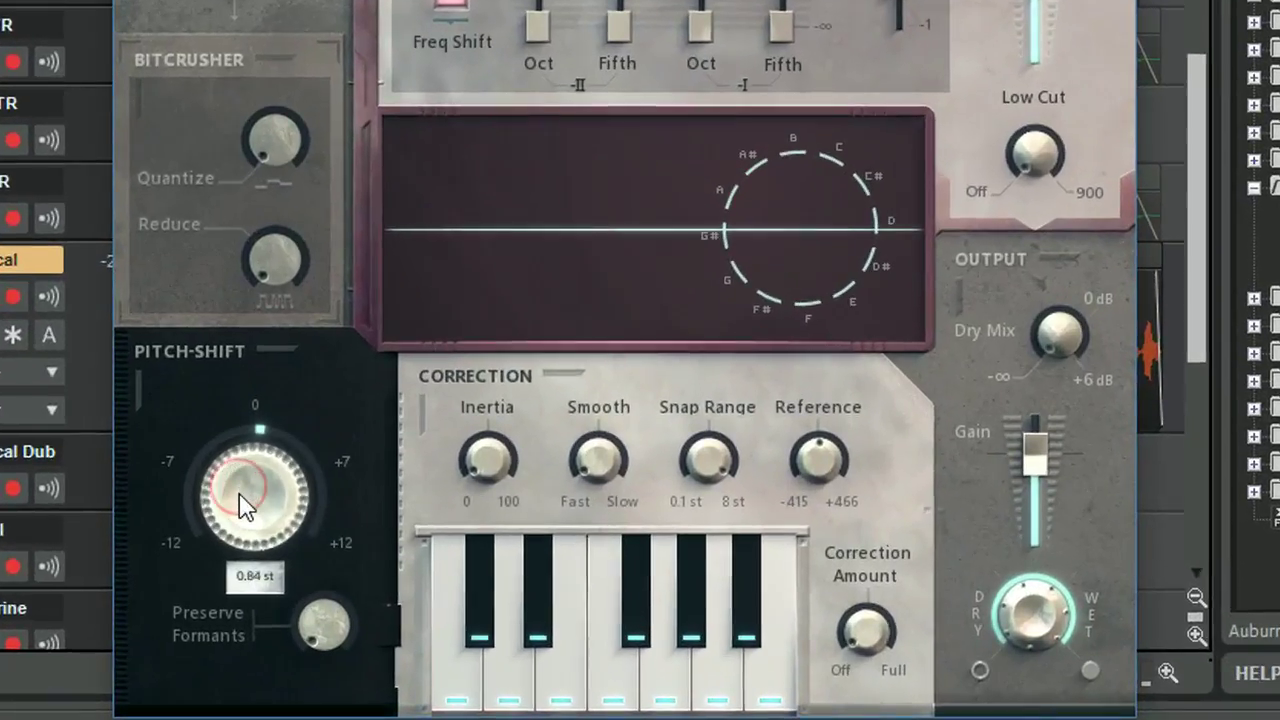
left_click_drag(243, 505, 236, 510)
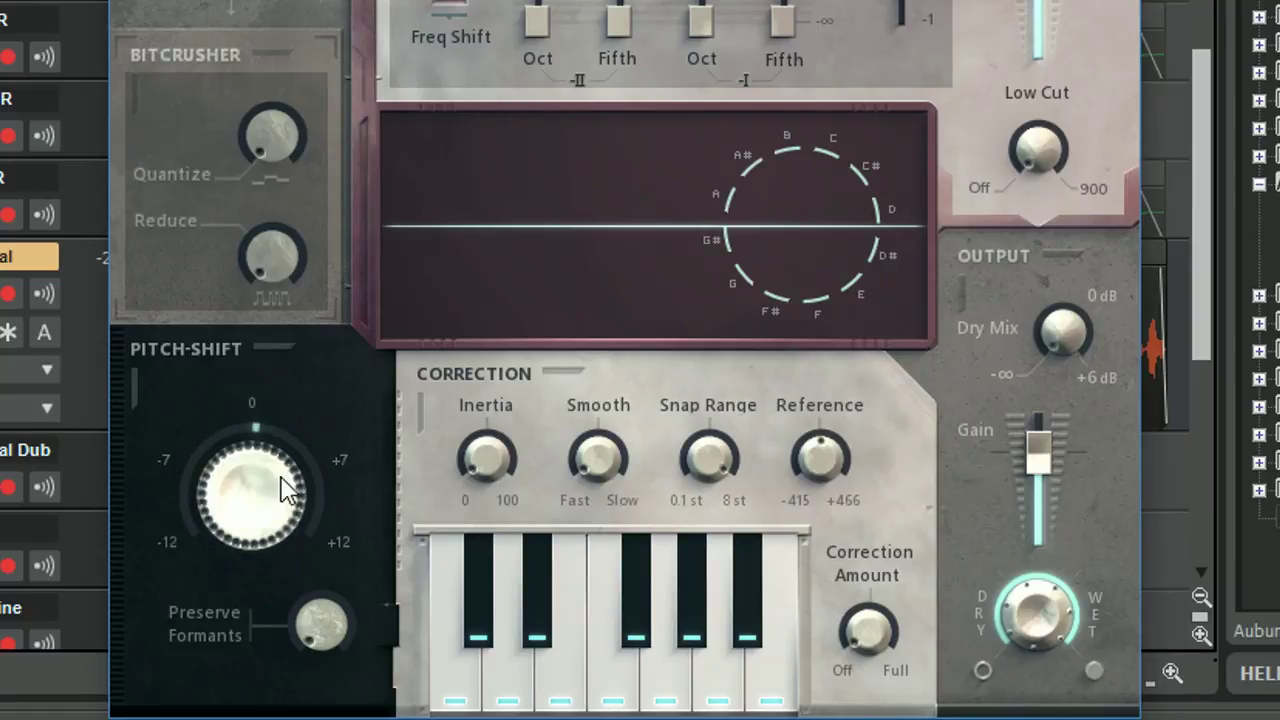
left_click_drag(248, 486, 252, 575)
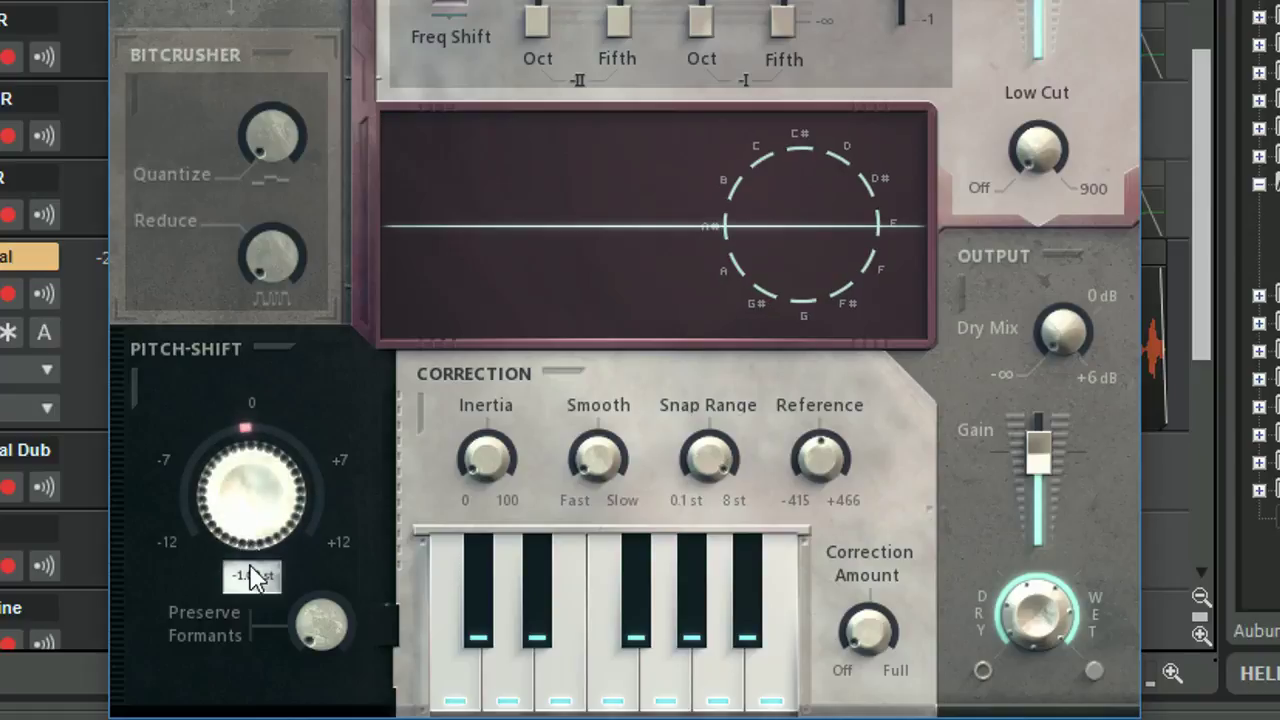
- Play the lowered vocal and raise Graillon 2's Preserve Formants knob to 53%
key("space")
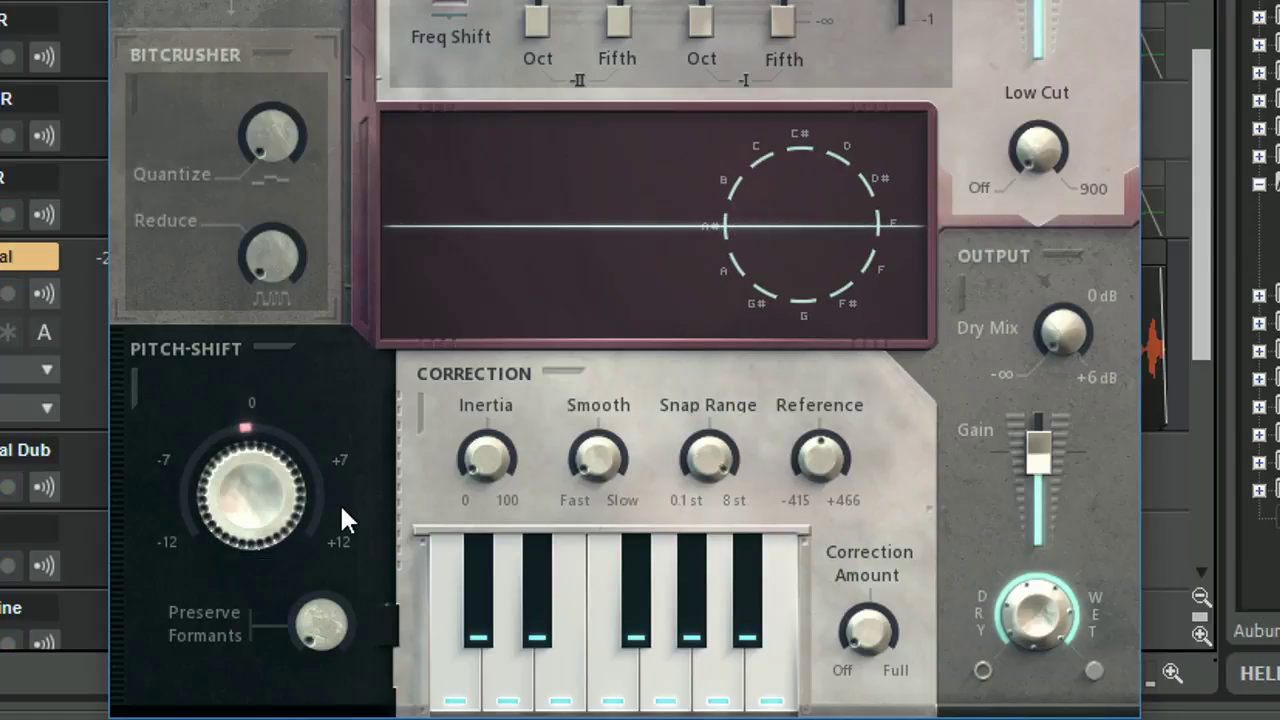
left_click(313, 642)
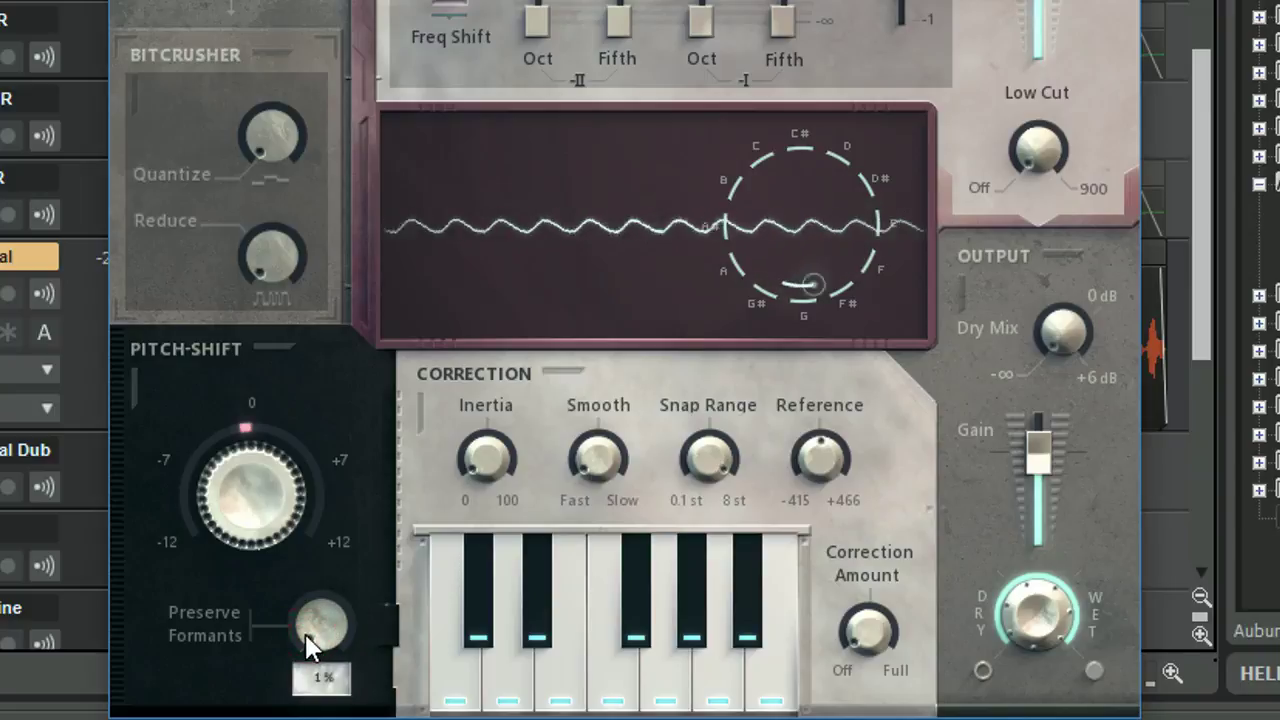
left_click_drag(308, 642, 314, 600)
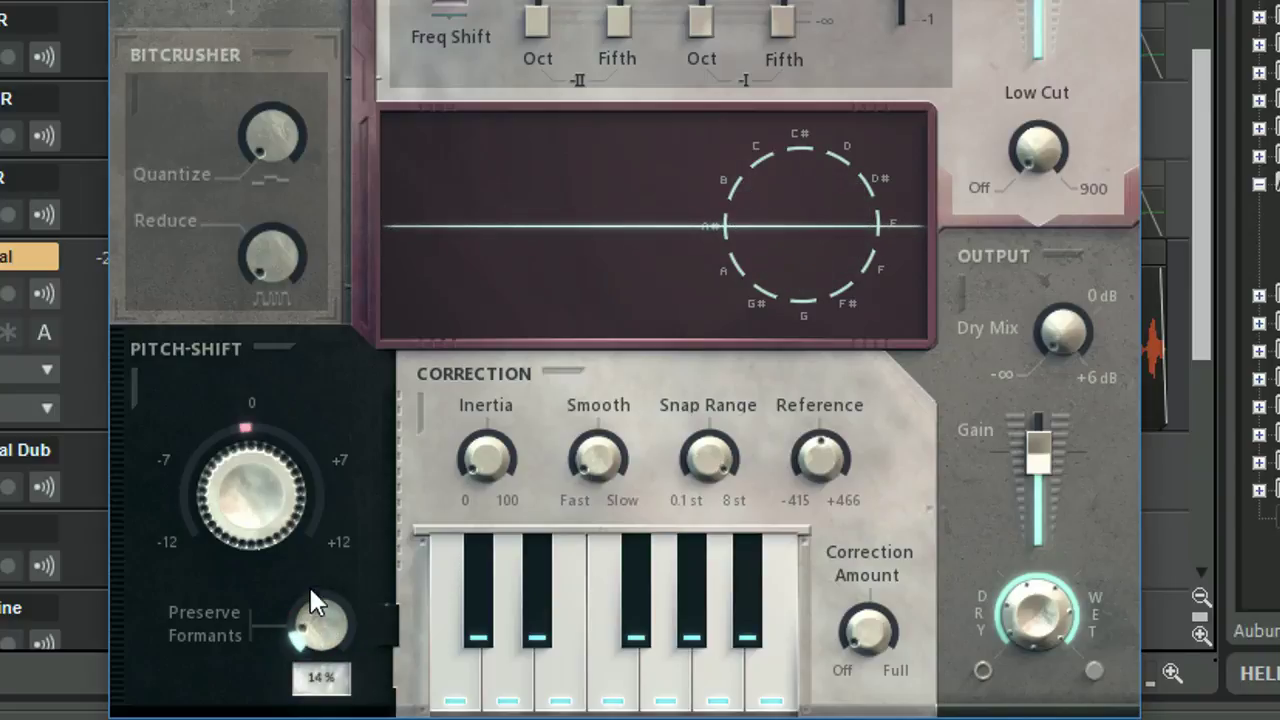
left_click_drag(334, 454, 336, 434)
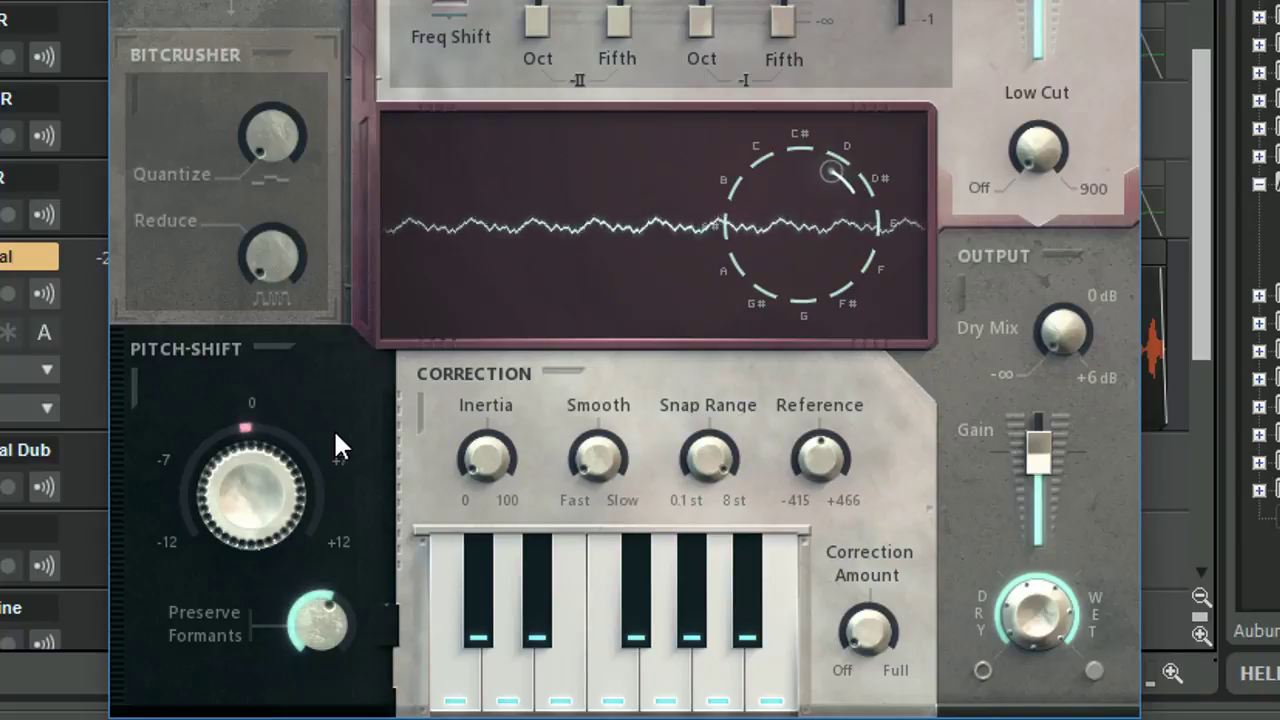
left_click_drag(307, 612, 303, 636)
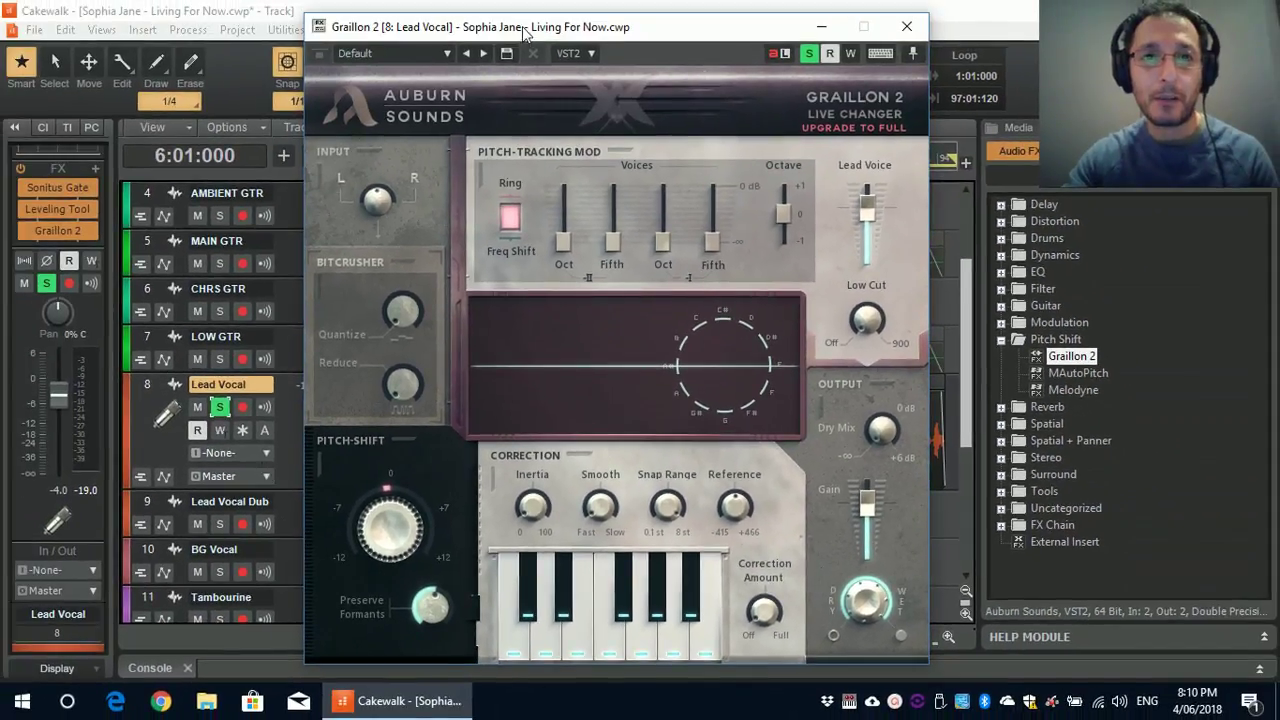
- Play the Lead Vocal with Graillon 2 bypassed, then re-enabled, and stop playback
mouse_move(523, 34)
left_mouse_down()
mouse_move(568, 30)
mouse_move(534, 28)
left_mouse_up()
left_click(23, 231)
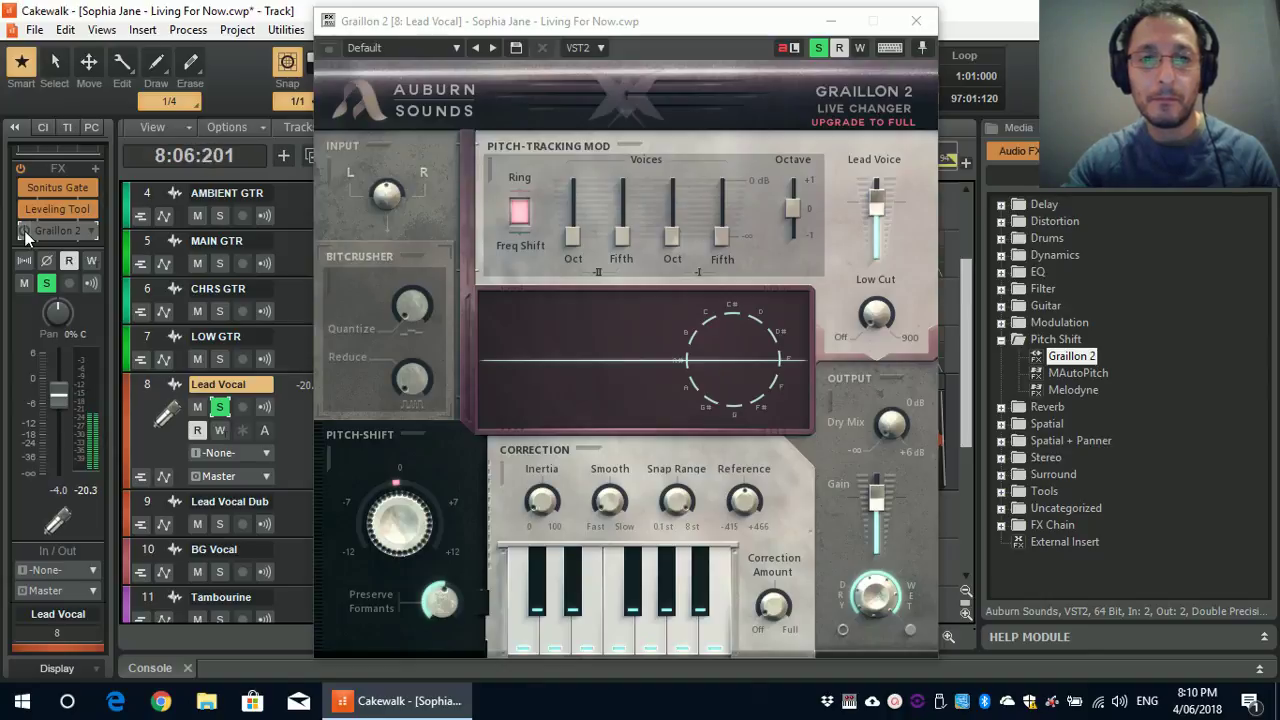
left_click(24, 231)
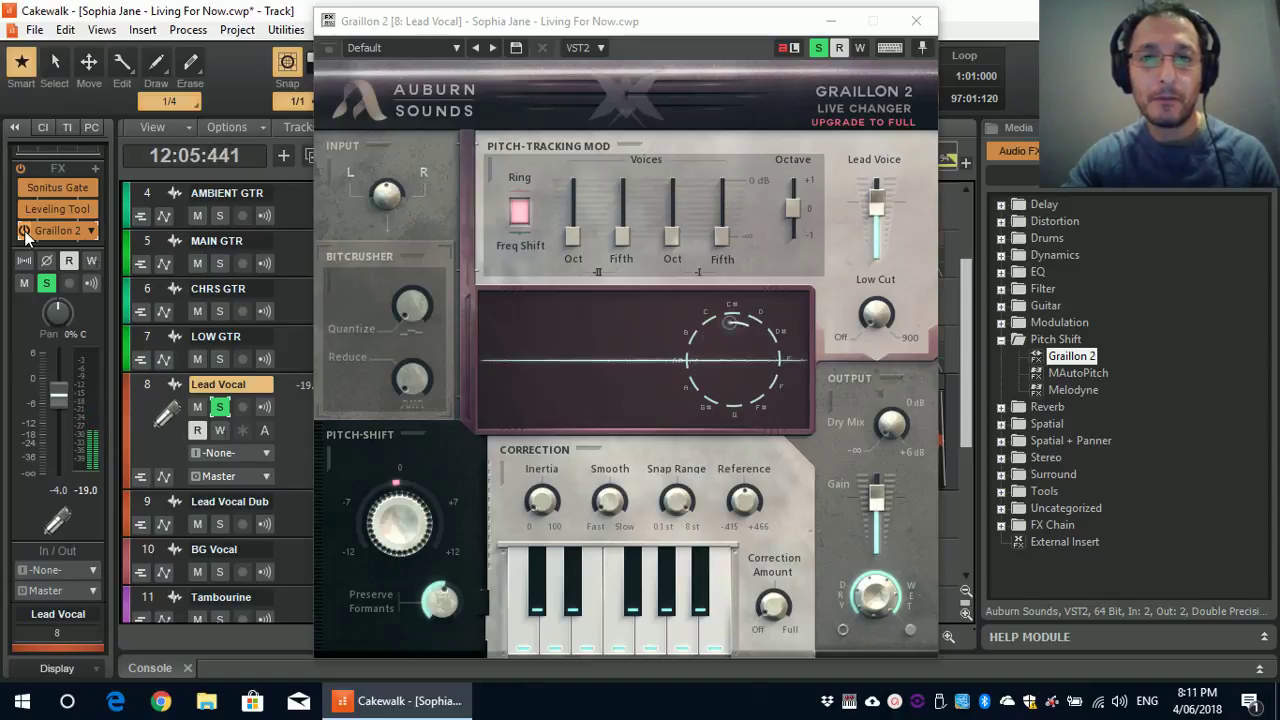
key("space")
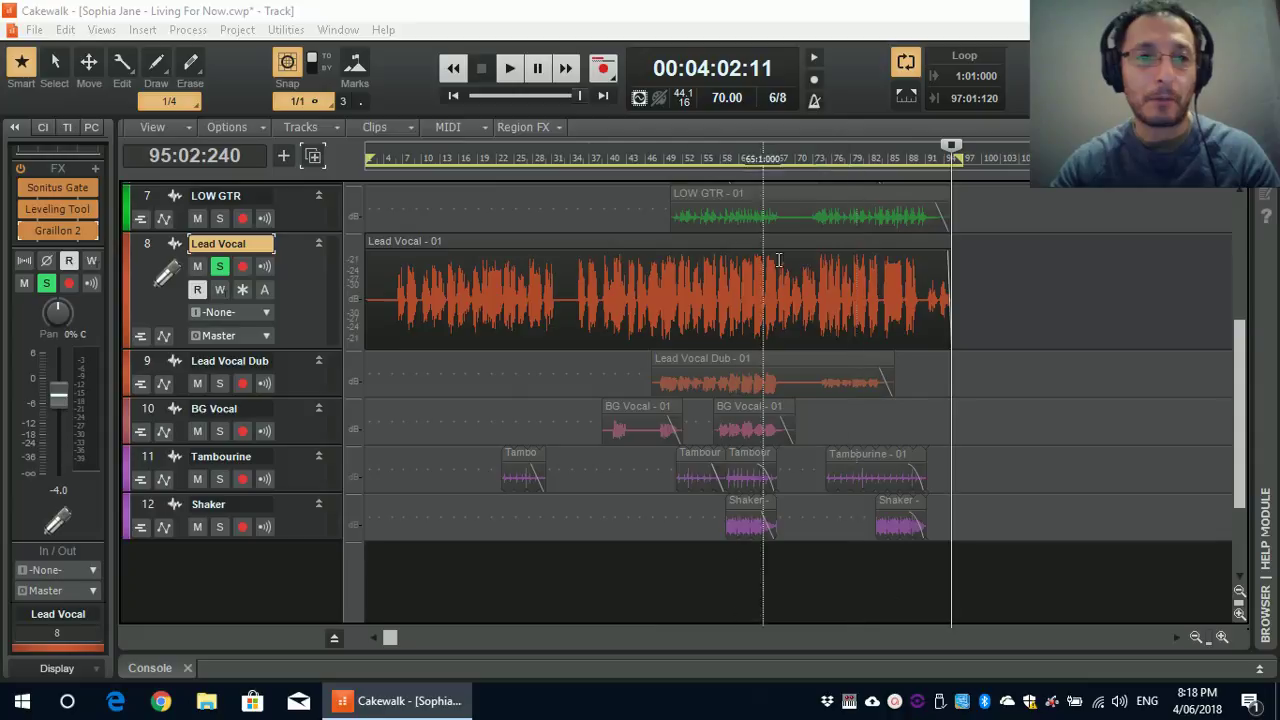
- Duplicate the Lead Vocal track with Events included, creating track 9
right_click(294, 290)
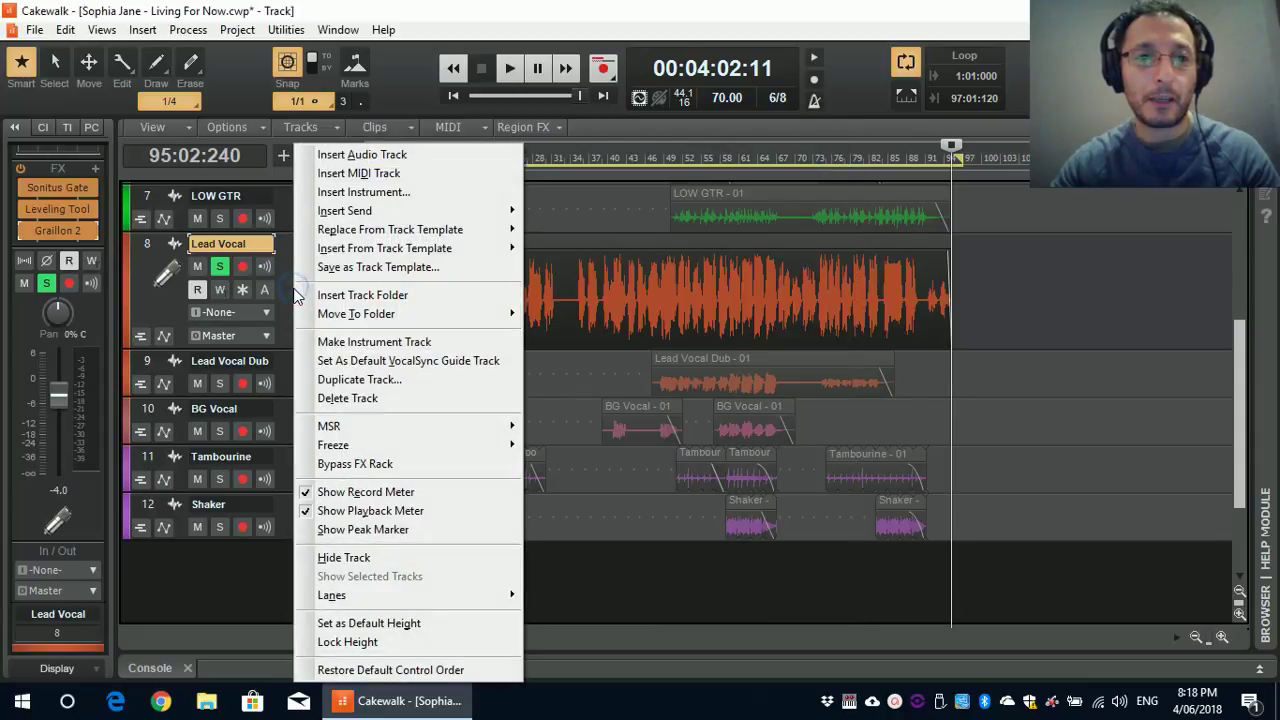
left_click(348, 380)
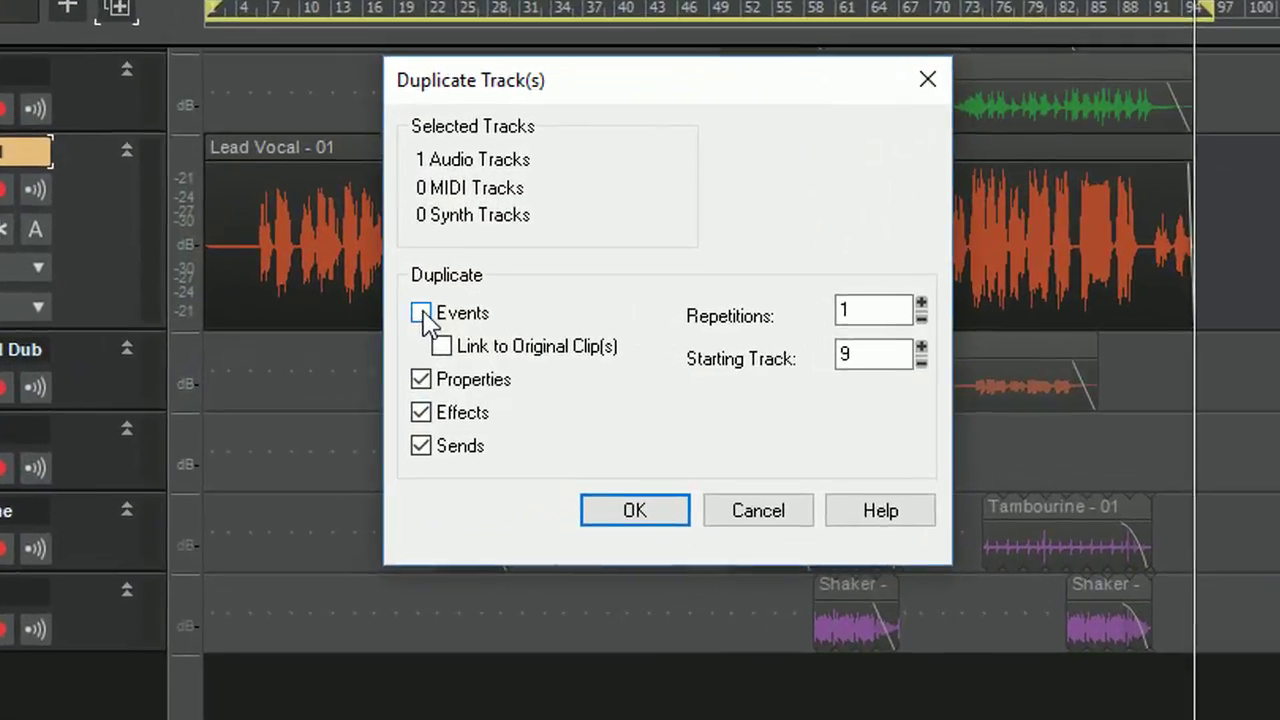
left_click(421, 314)
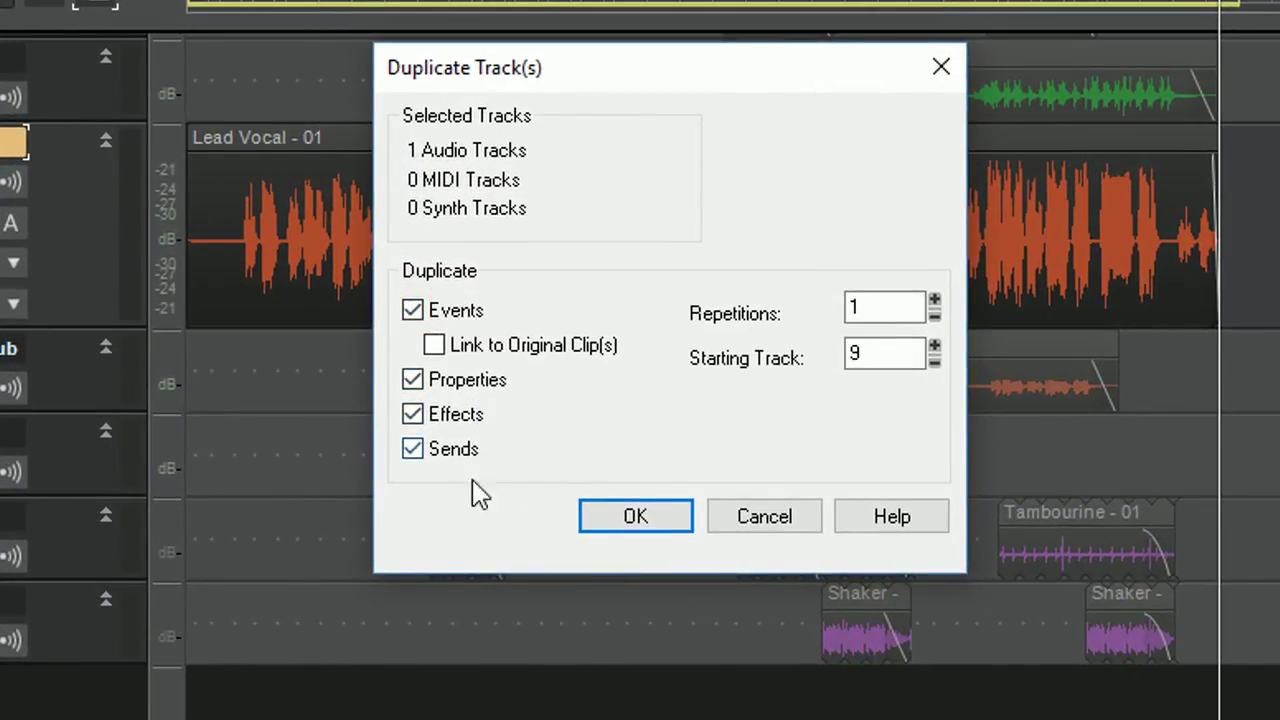
left_click(640, 518)
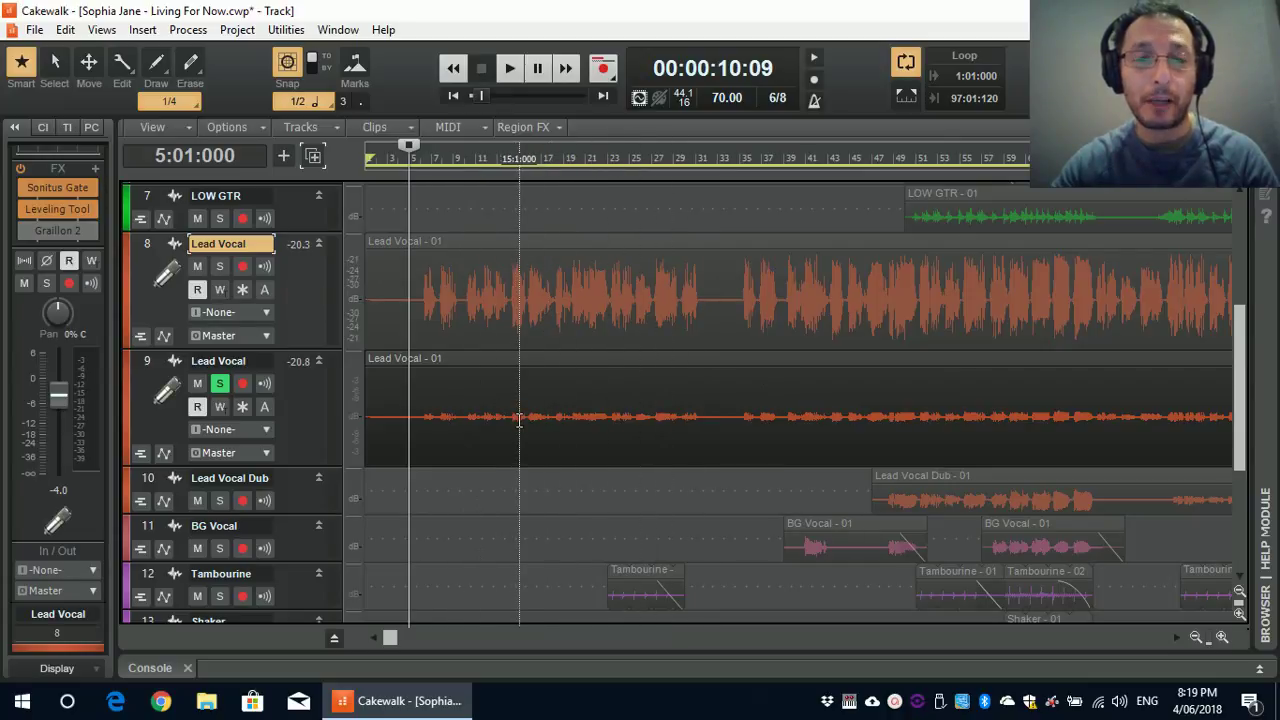
- Solo the original Lead Vocal on track 8 and play it alone
left_click(219, 266)
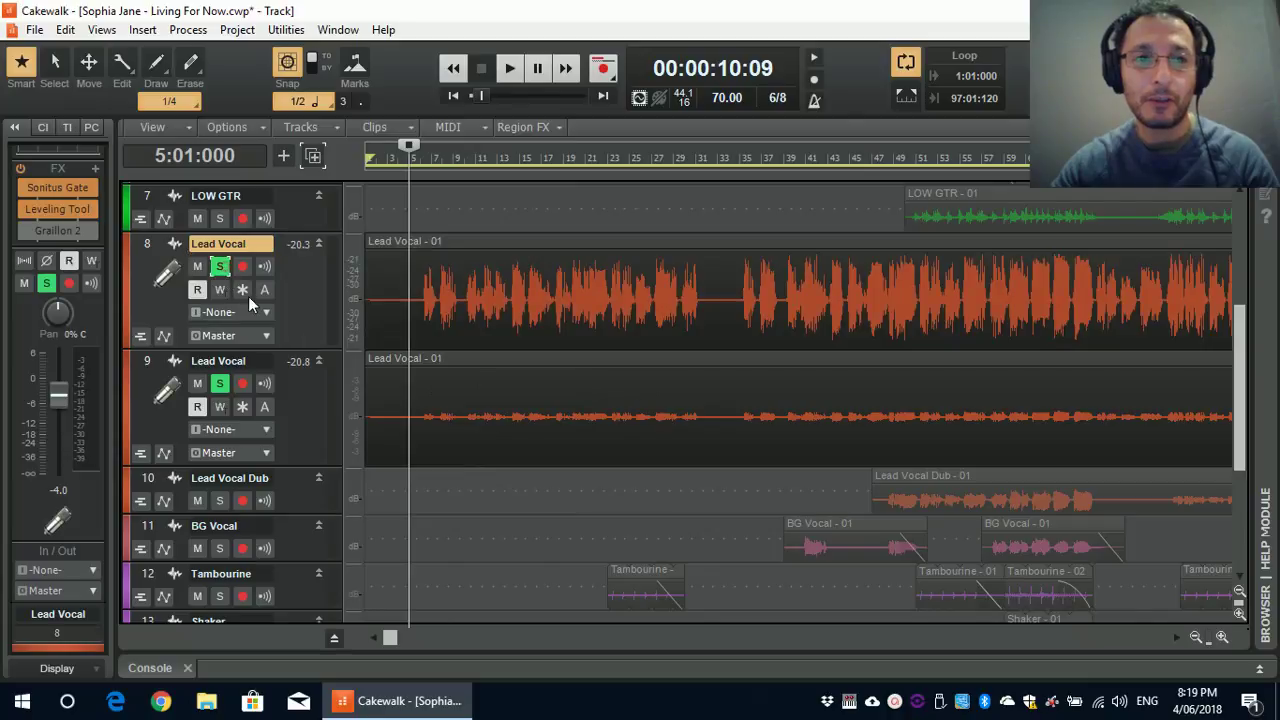
left_click(221, 386)
key("space")
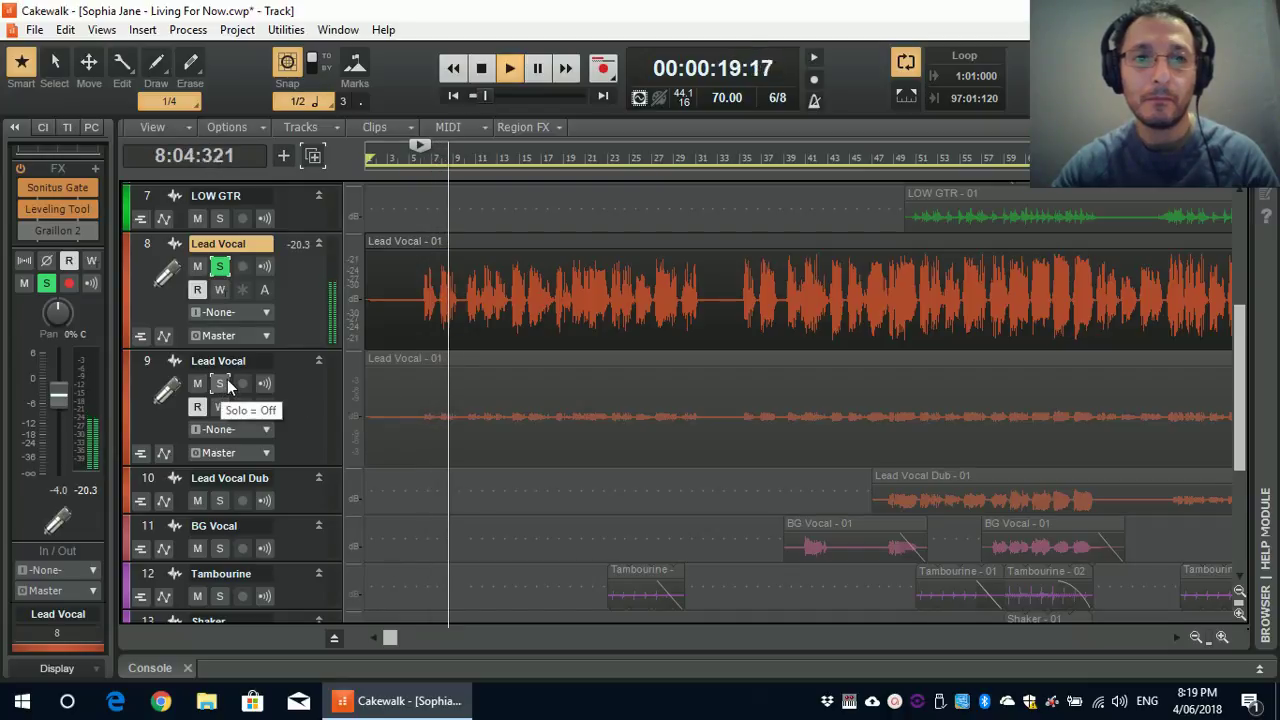
key("space")
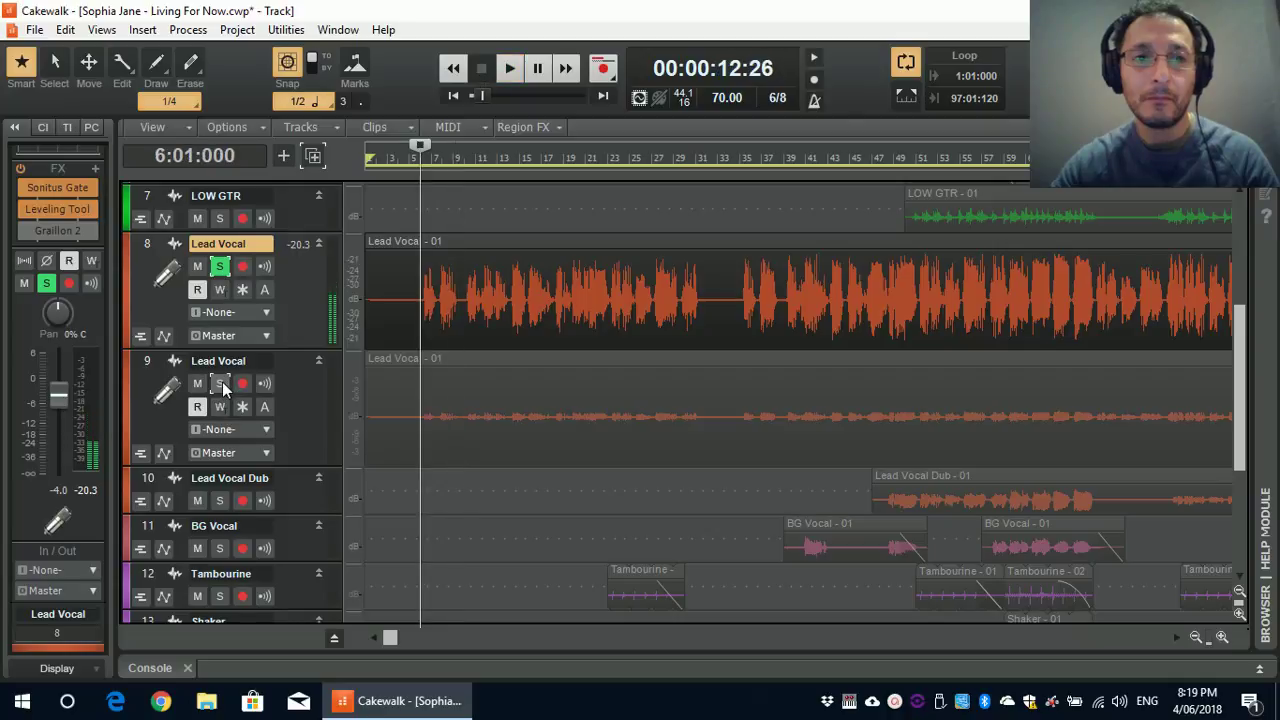
- Solo the duplicate on track 9 instead, unsolo track 8, and play it alone
left_click(222, 383)
left_click(220, 266)
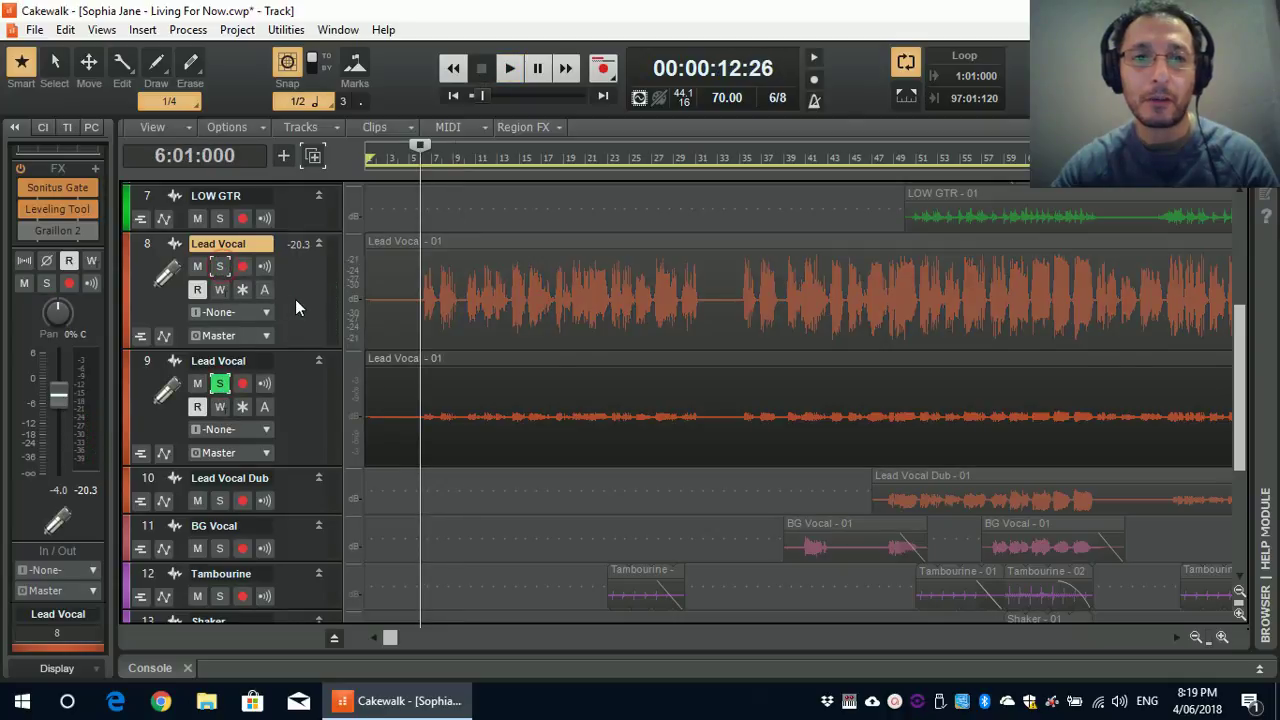
key("space")
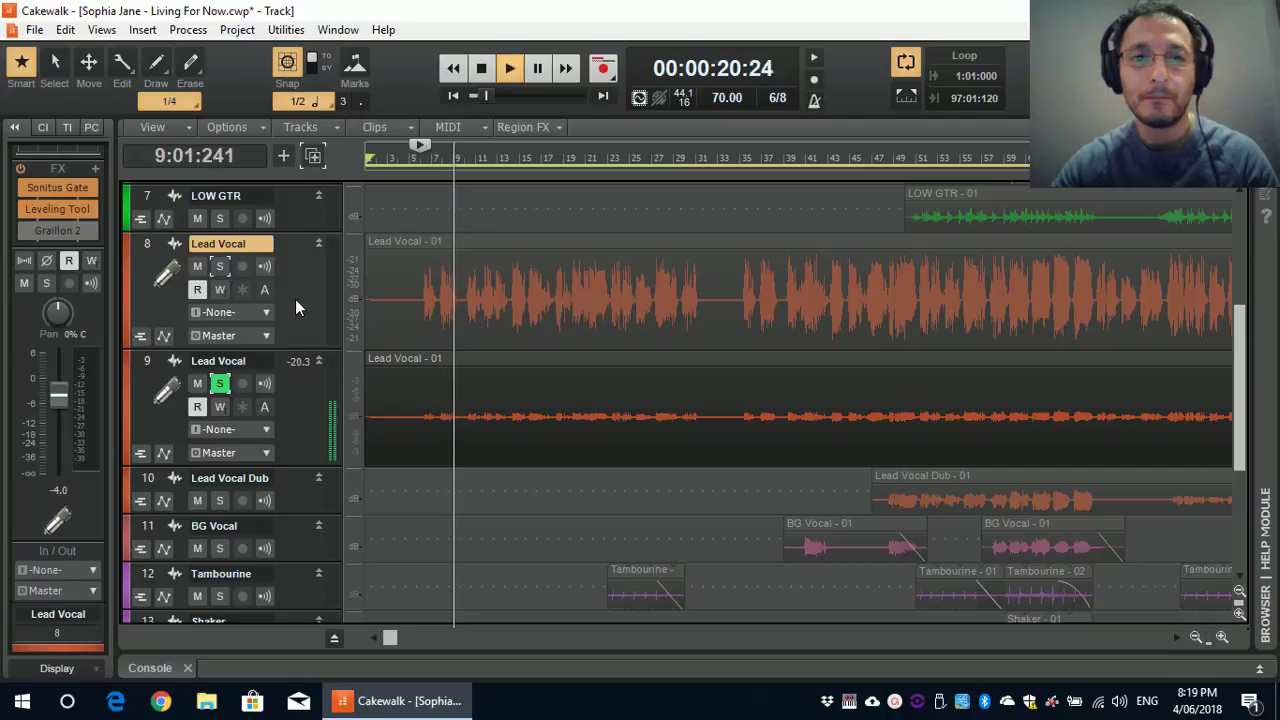
key("space")
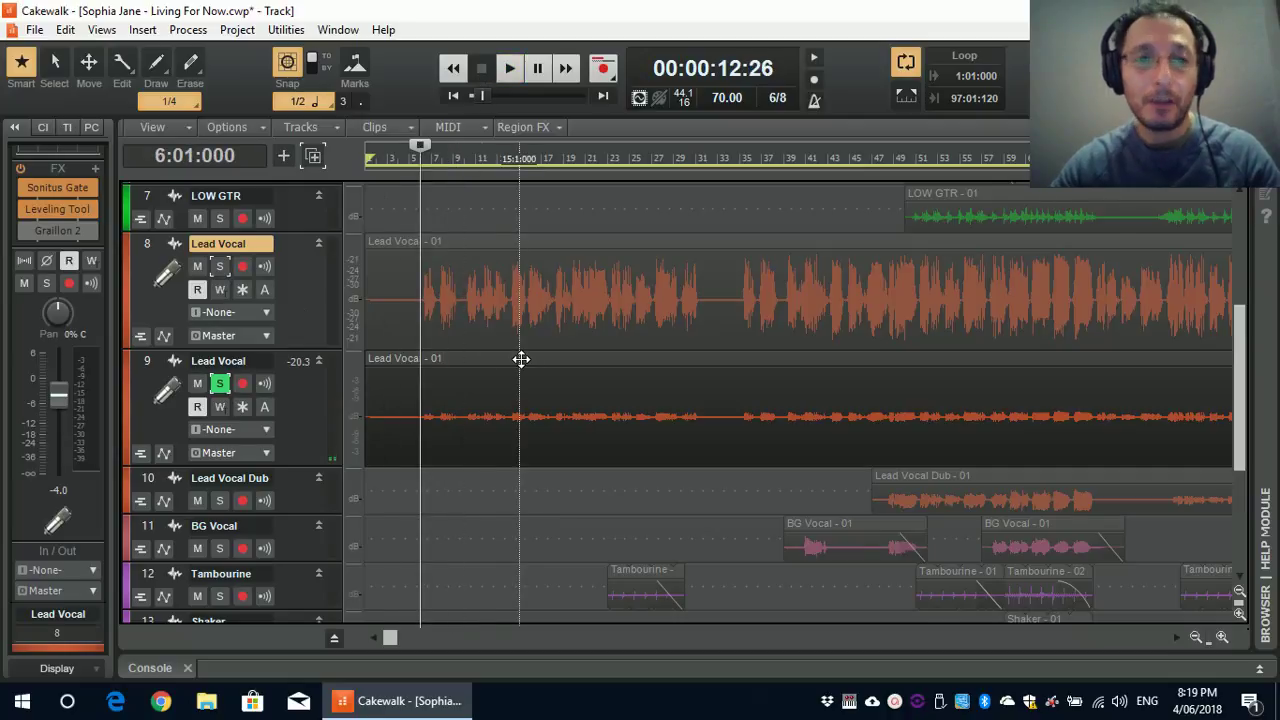
left_click(305, 310)
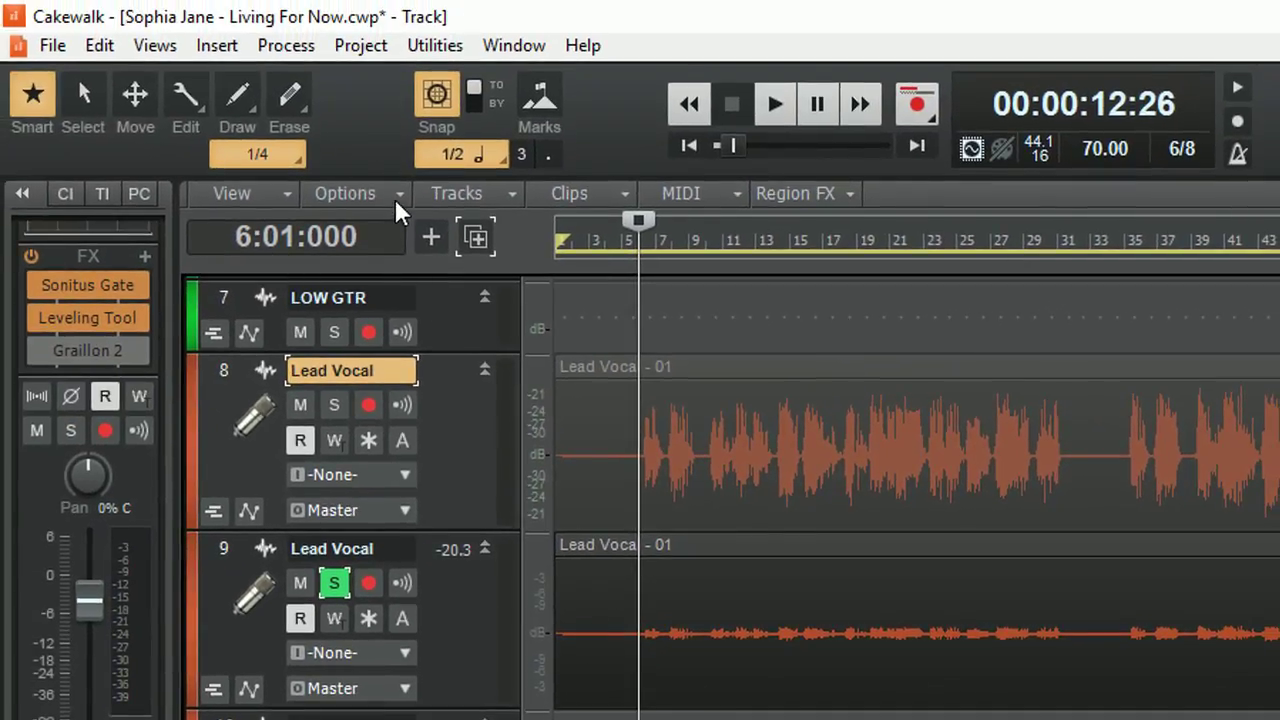
- Toggle Show Audio Scale off and back on, then enlarge track 9's waveform vertically
left_click(395, 195)
left_click(287, 200)
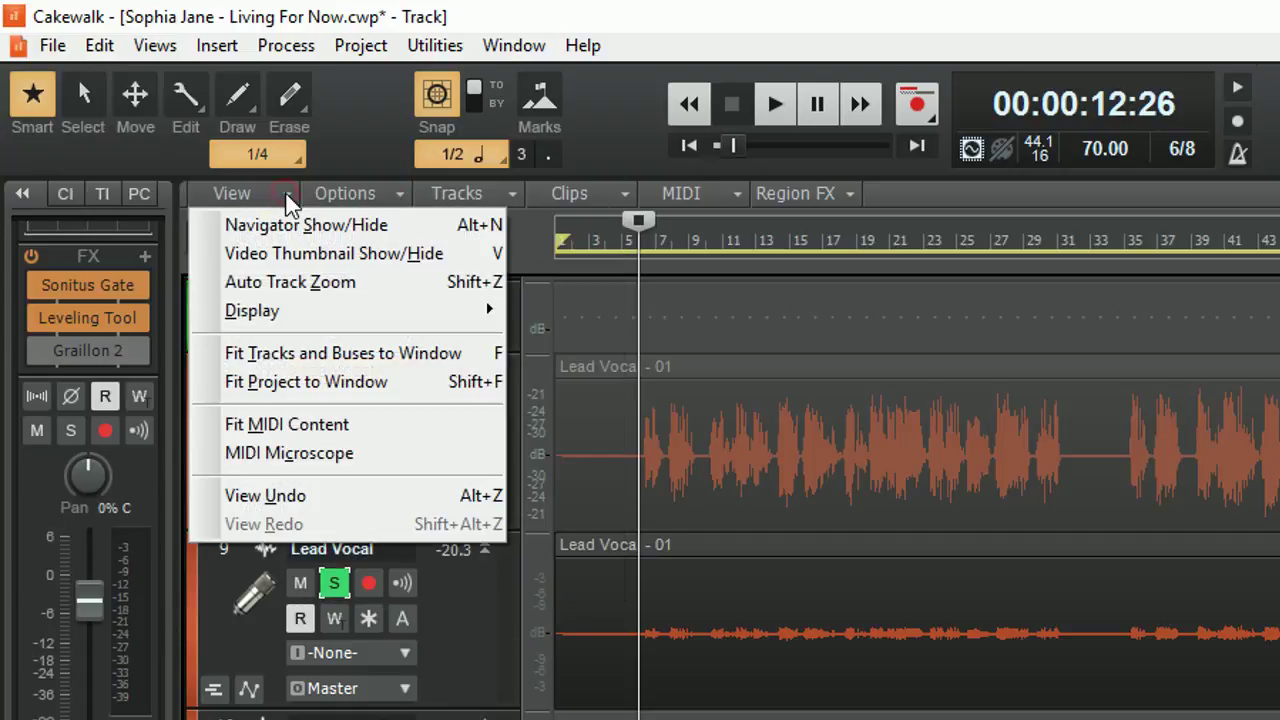
mouse_move(329, 320)
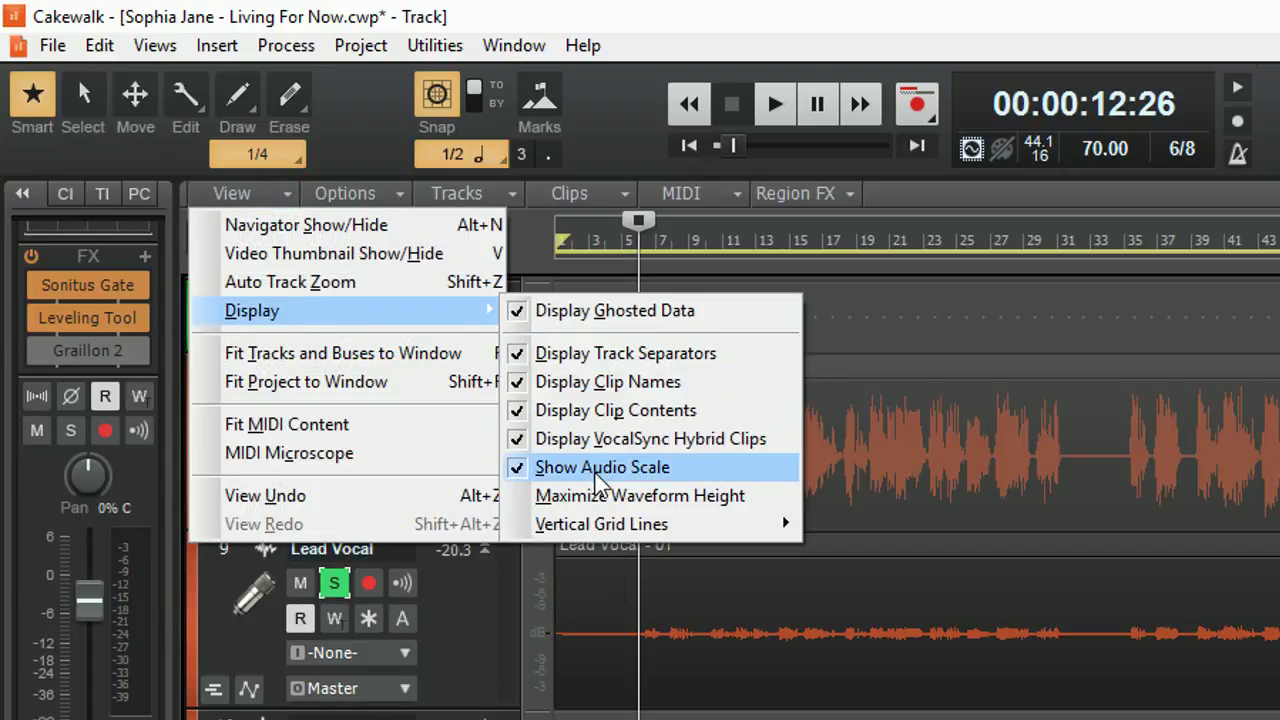
left_click(524, 470)
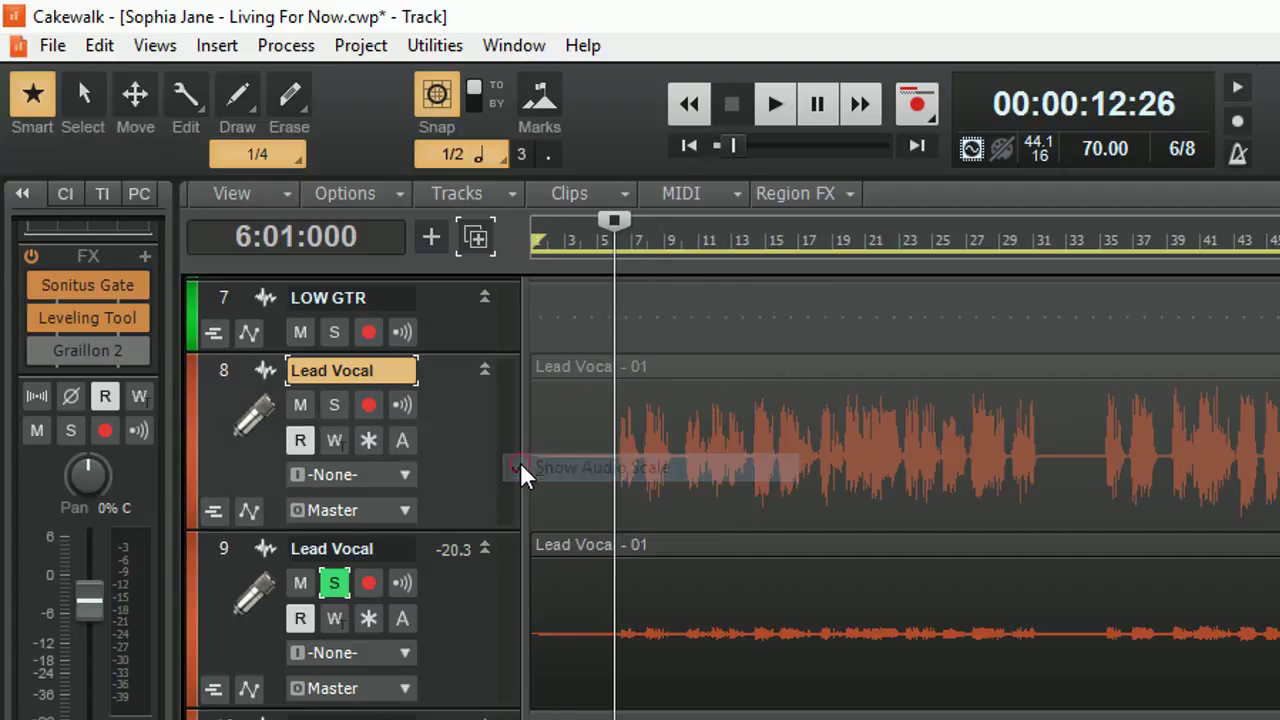
left_click(284, 204)
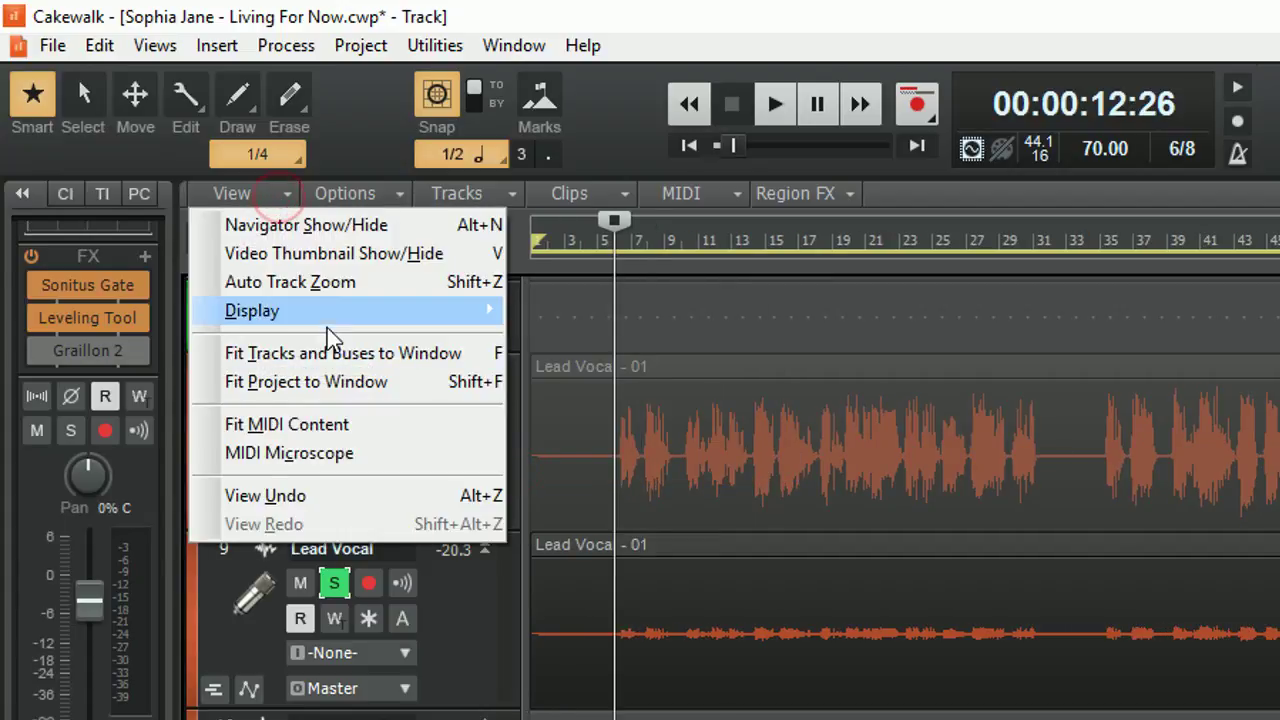
mouse_move(329, 316)
left_click(540, 468)
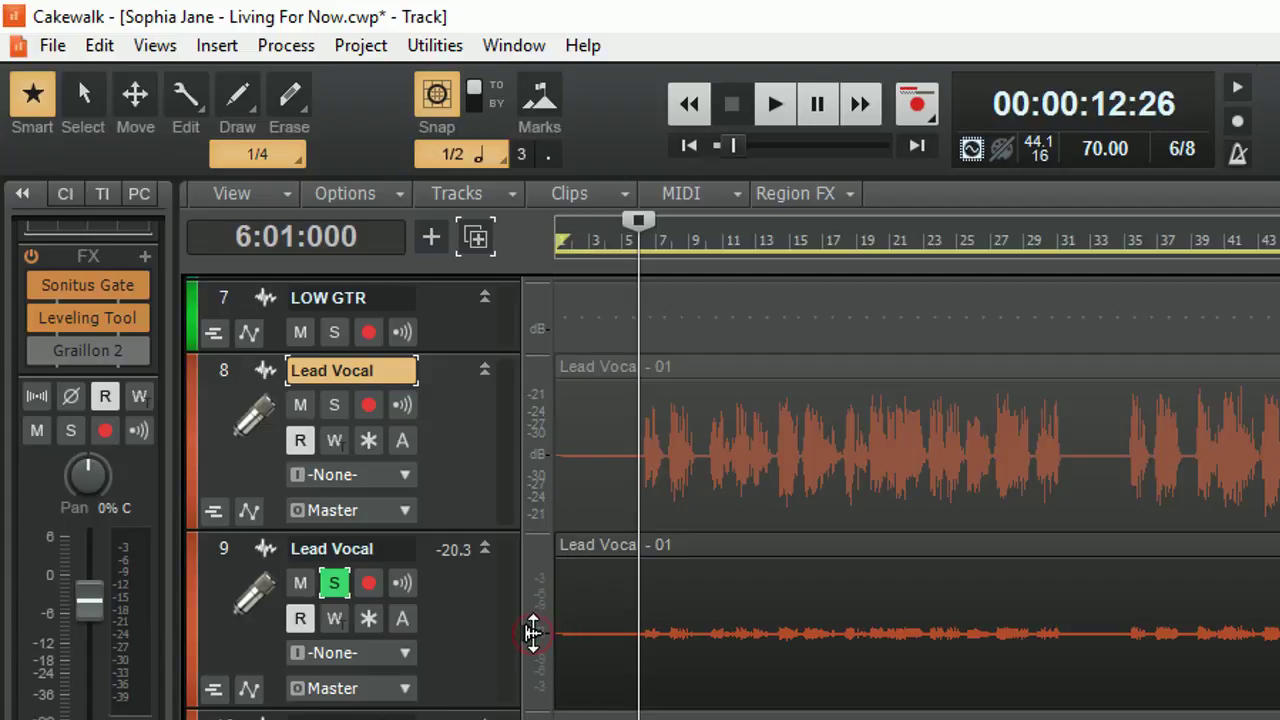
left_click_drag(533, 632, 537, 519)
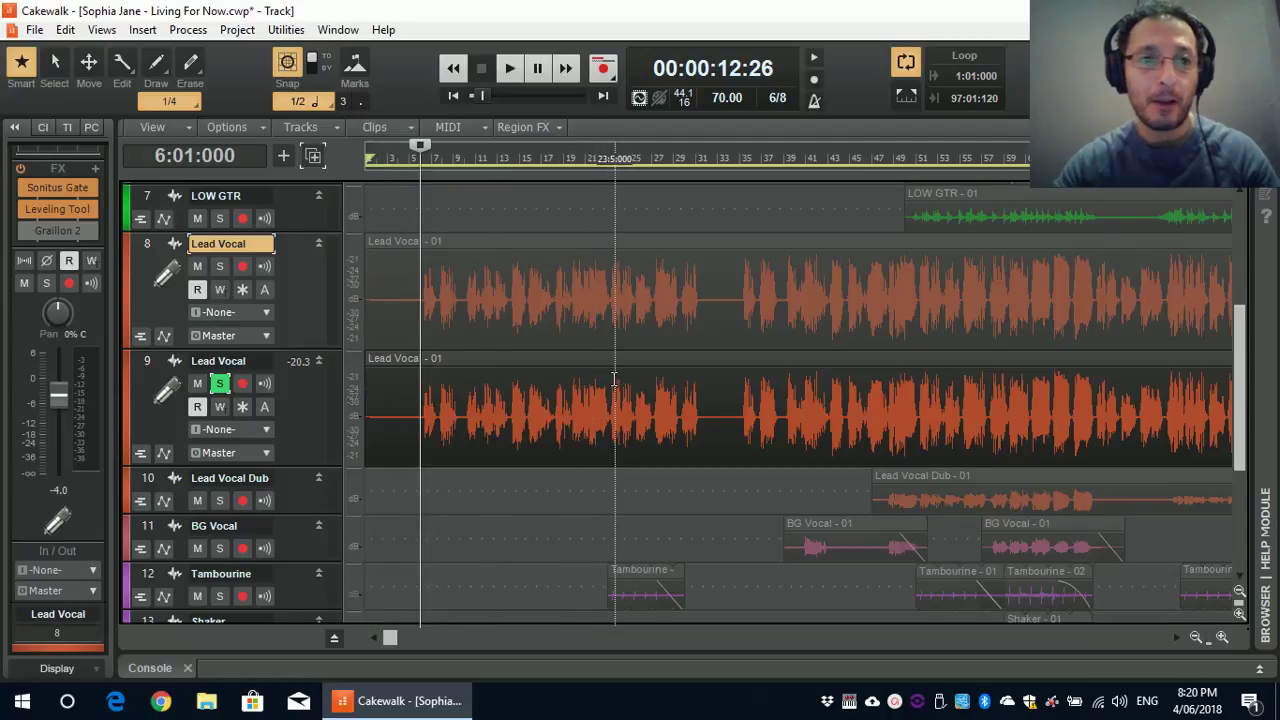
- Nudge track 9's Graillon 2 Pitch-Shift up, audition it, and also solo track 8
left_click(305, 418)
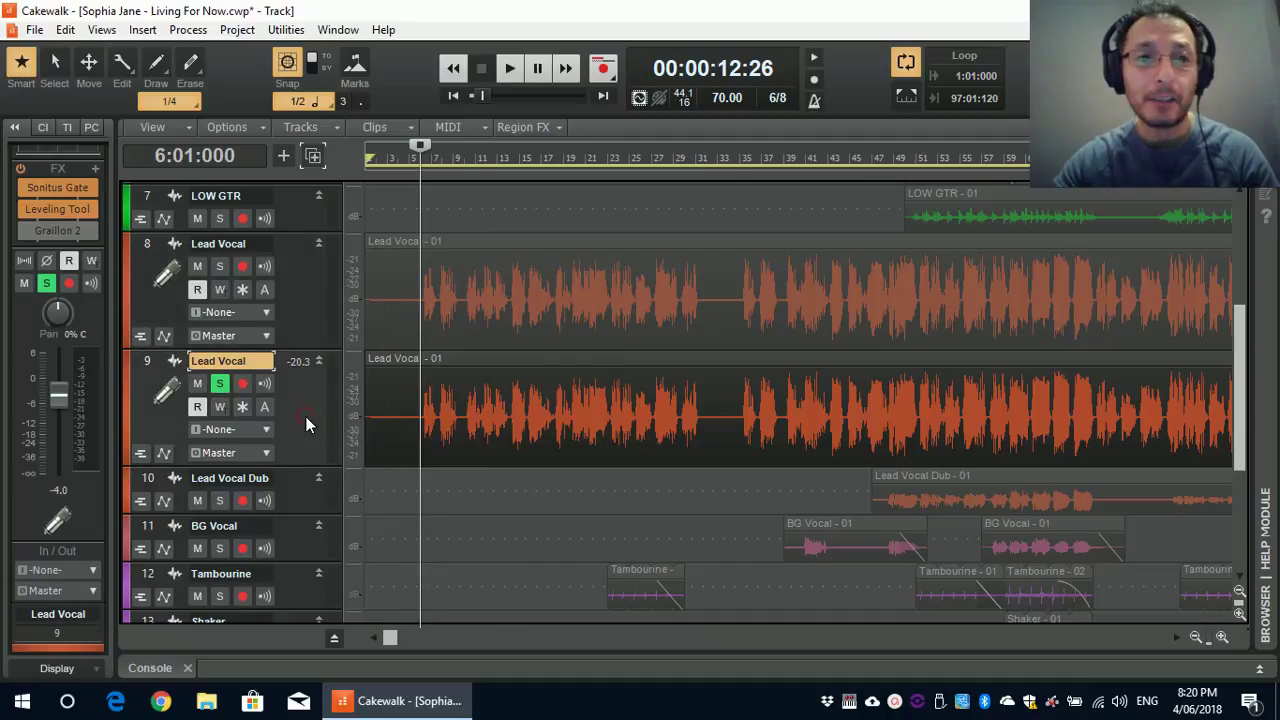
double_click(56, 232)
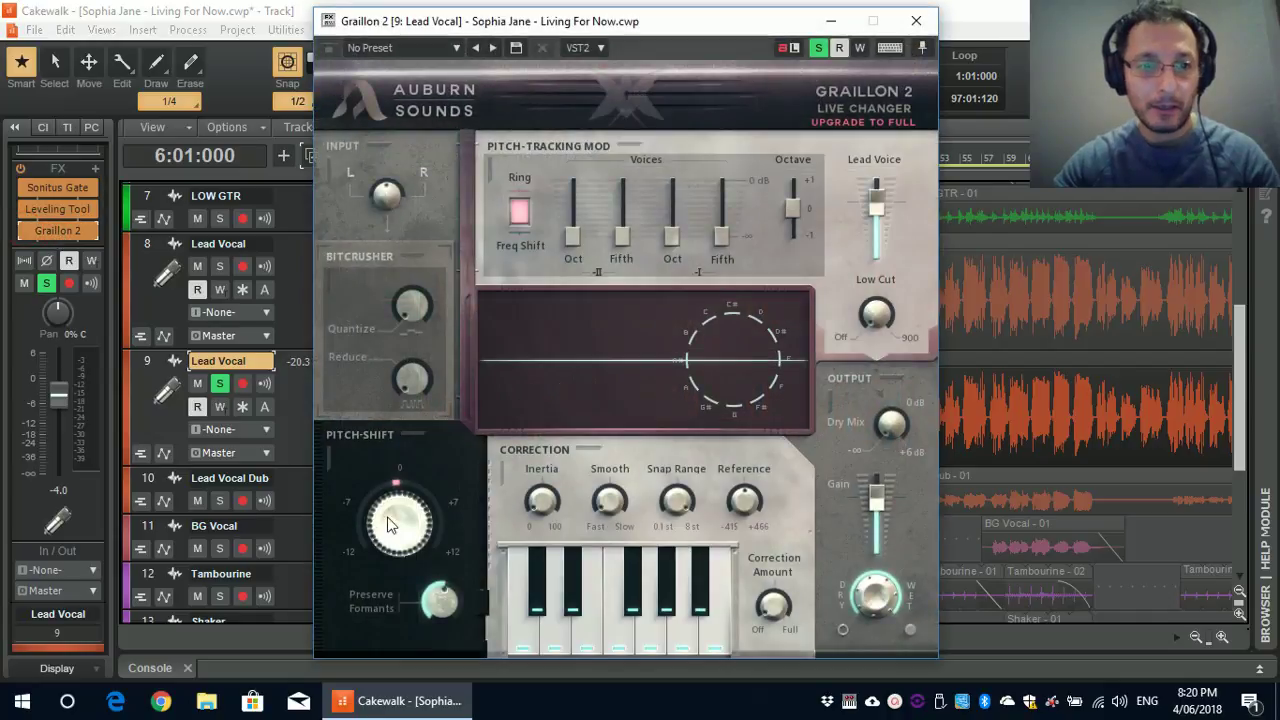
left_click_drag(380, 530, 403, 455)
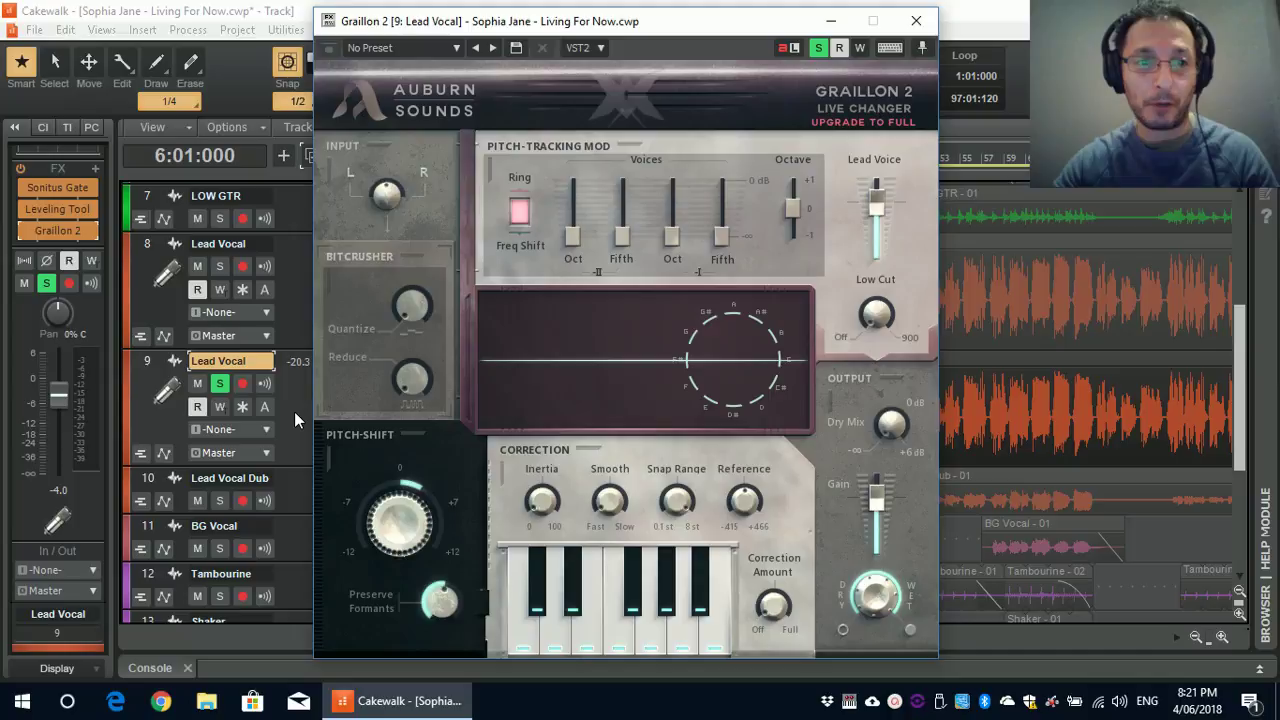
key("space")
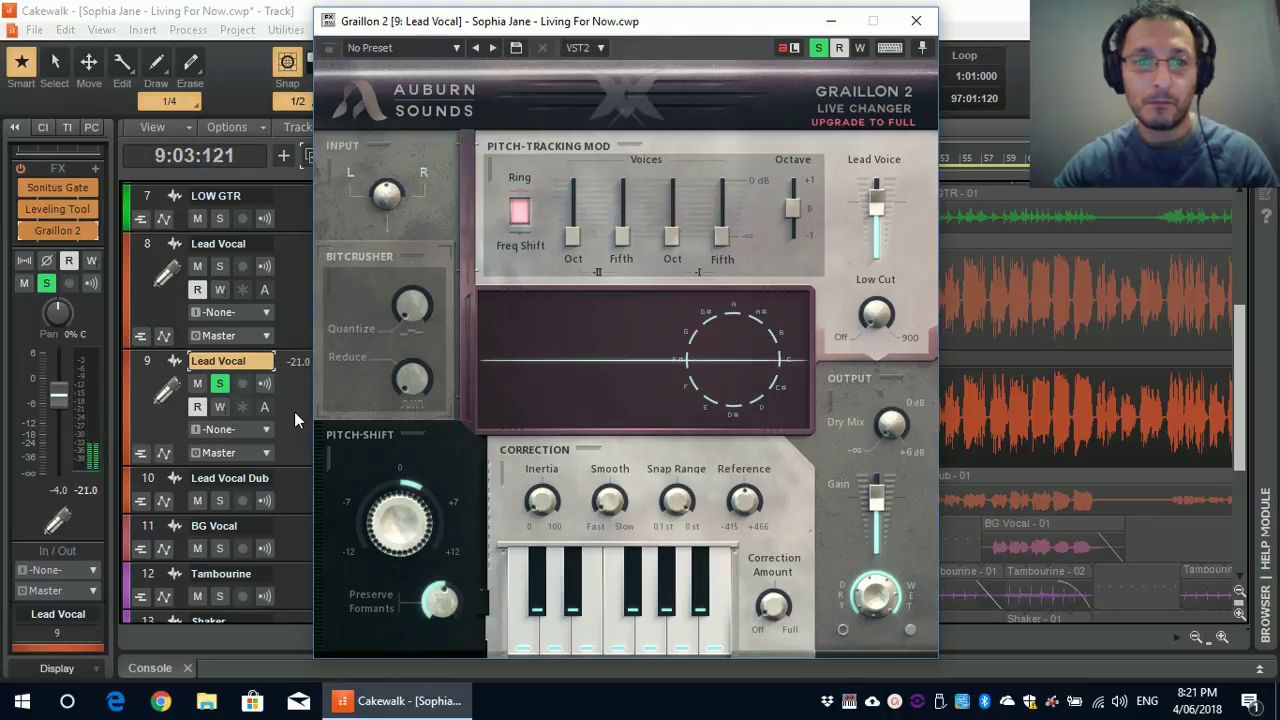
key("space")
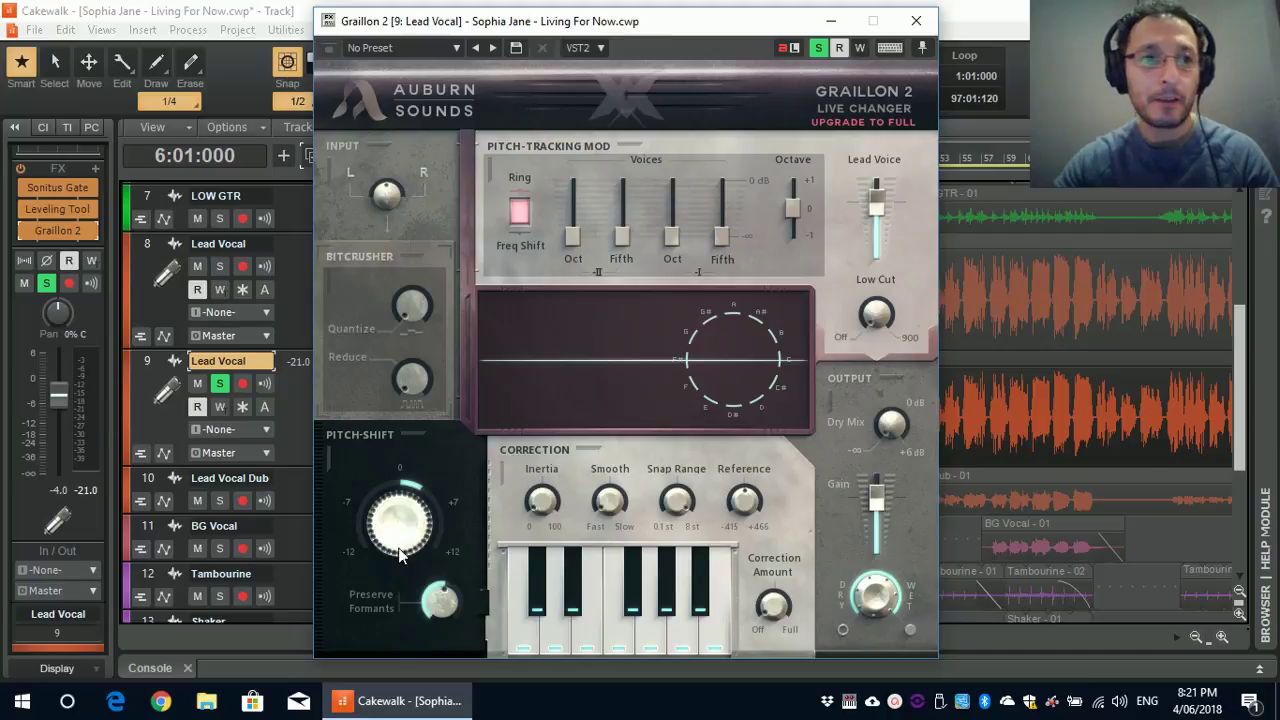
left_click(219, 266)
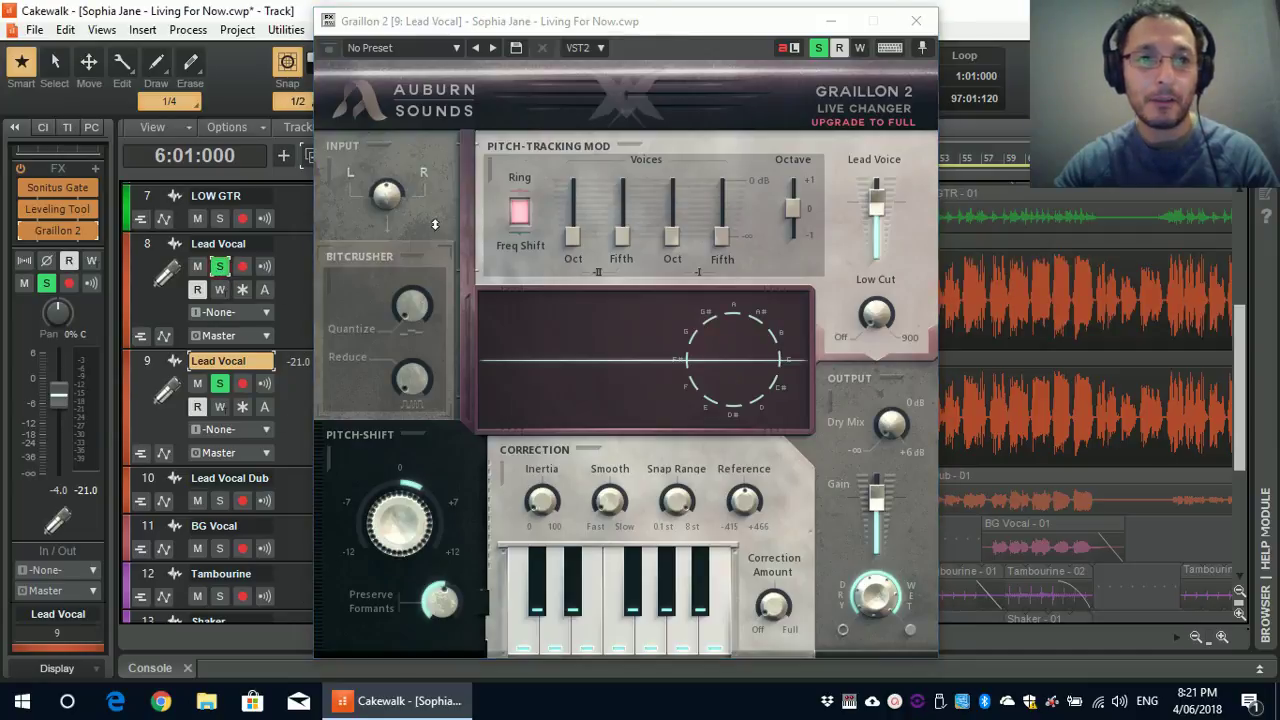
left_click(916, 21)
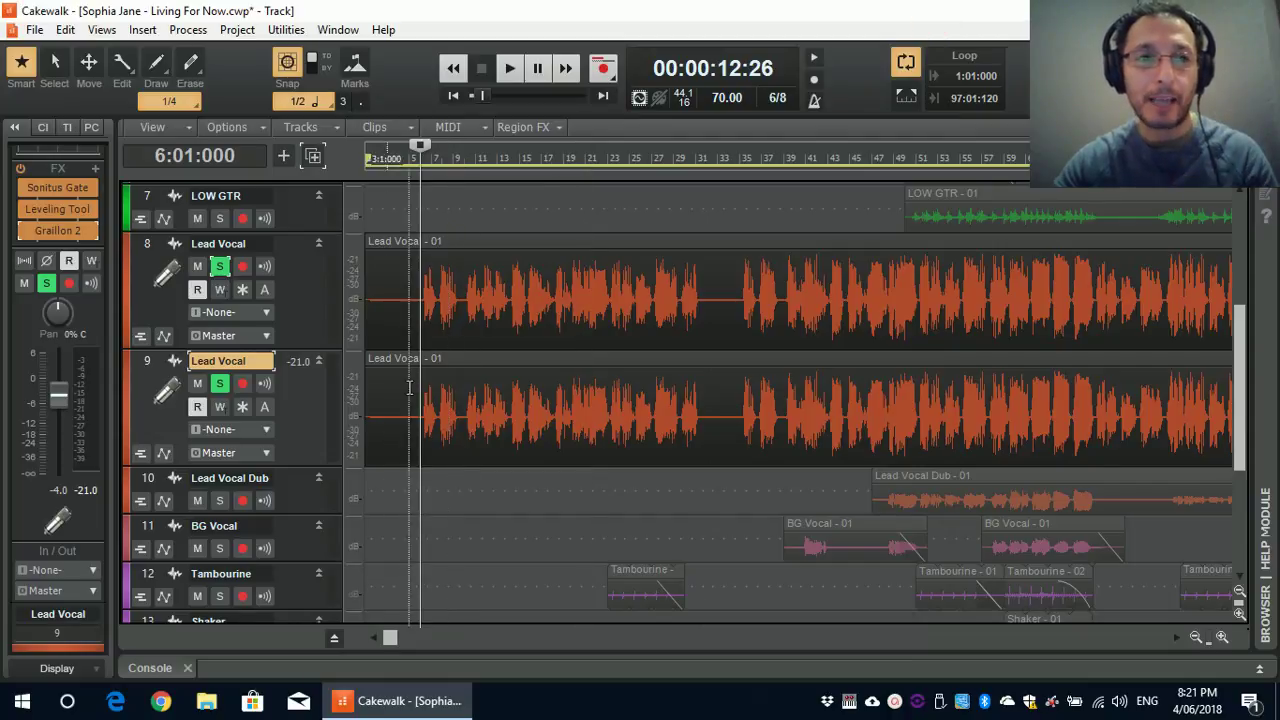
- Select tracks 8 and 9 and play the soloed vocal pair, then restart playback
left_click(304, 292)
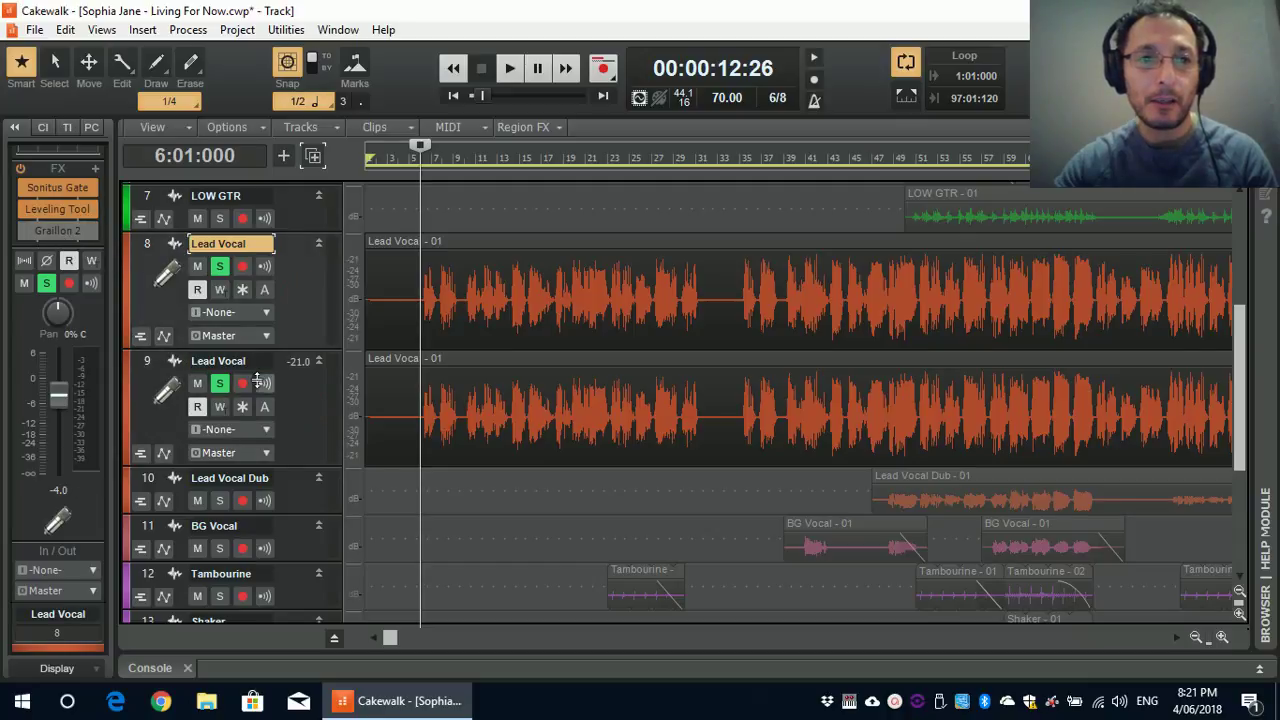
left_click(299, 427)
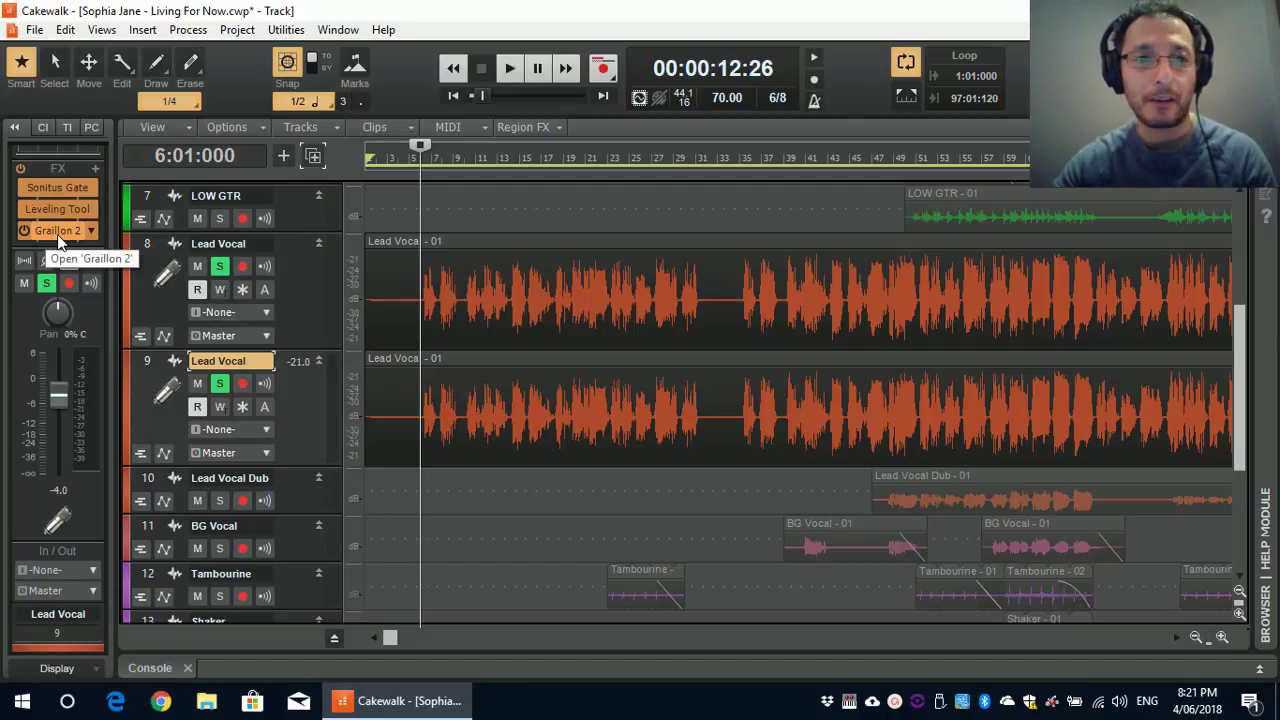
key("space")
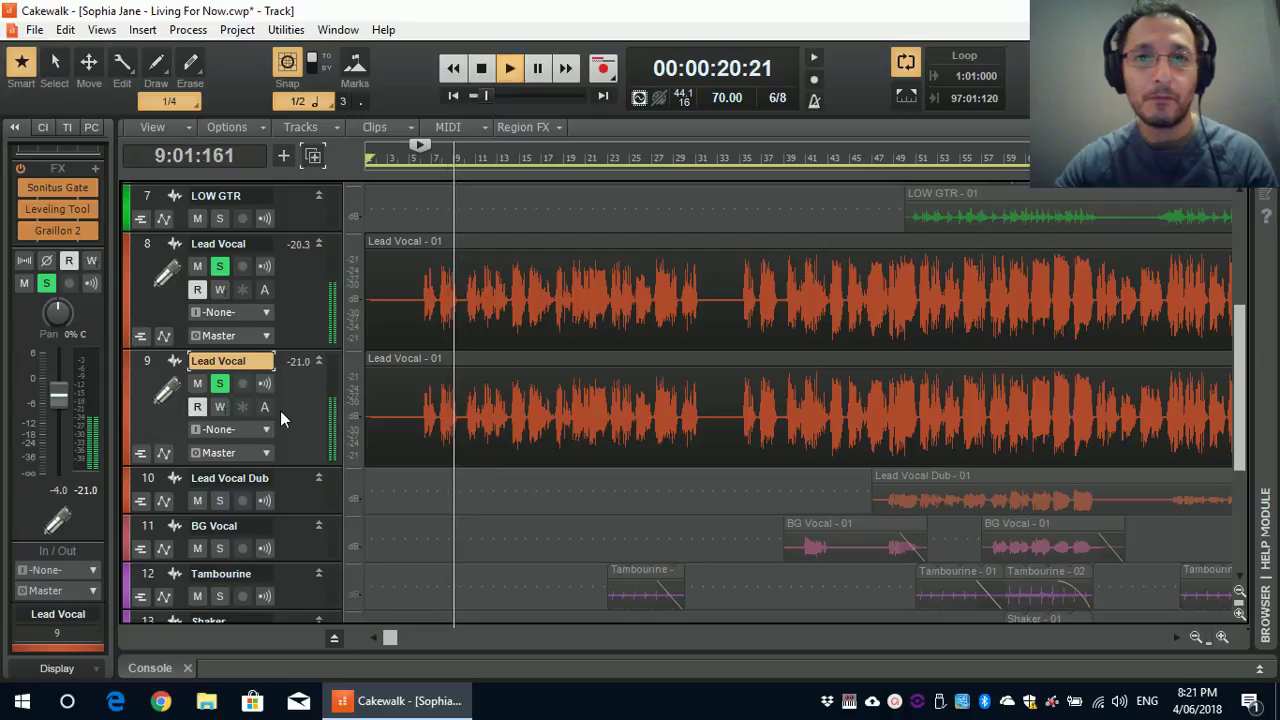
key("space")
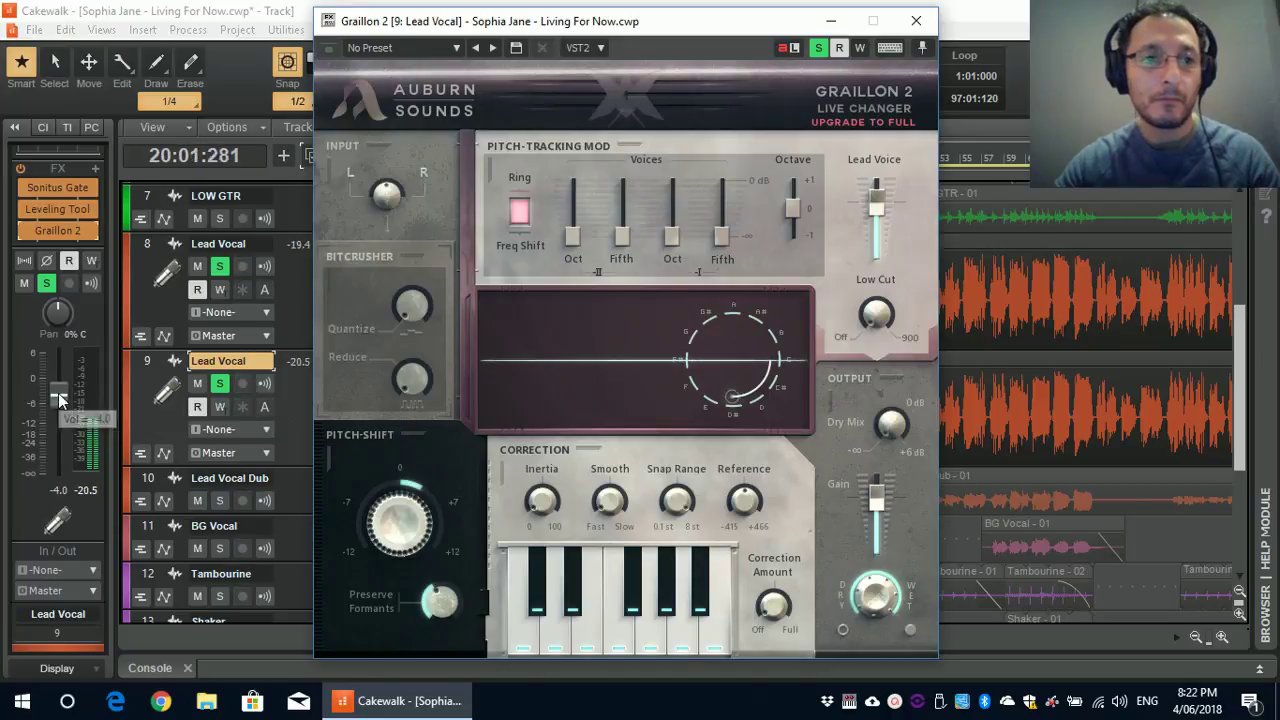
- Lower track 9's volume to -9.3 dB, recheck the balance, and close Graillon 2
left_click_drag(58, 398, 58, 401)
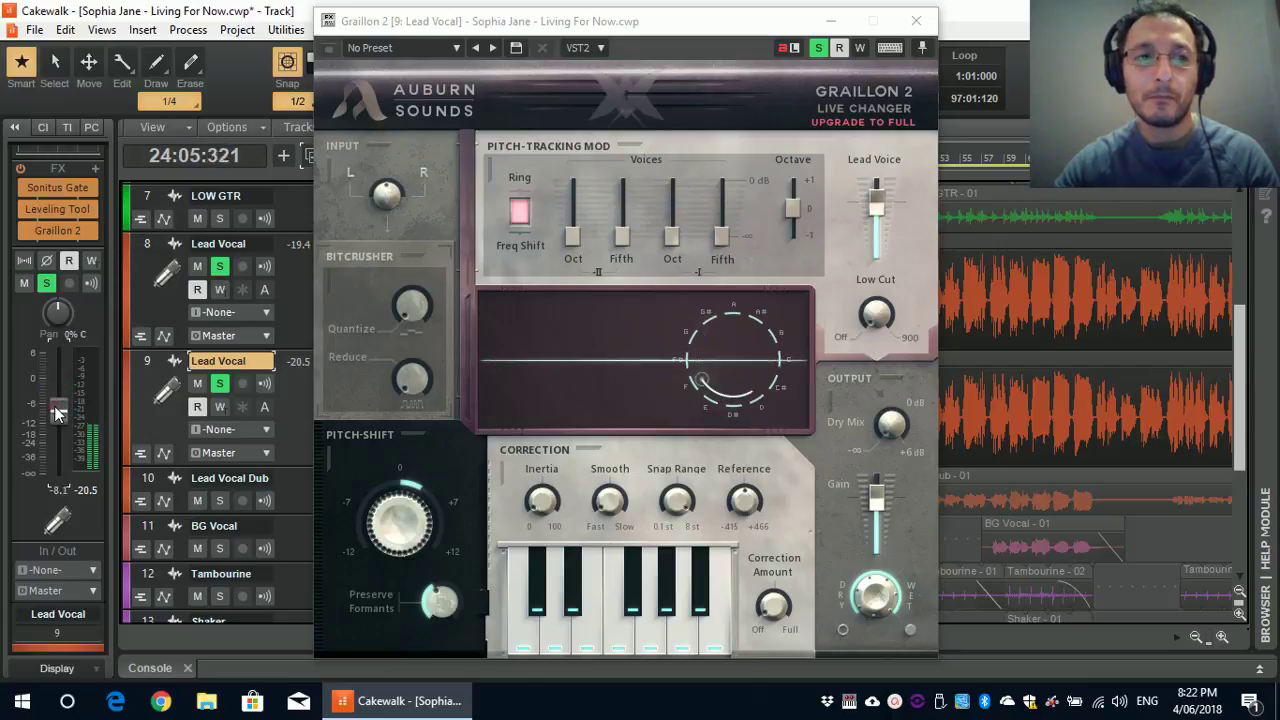
key("space")
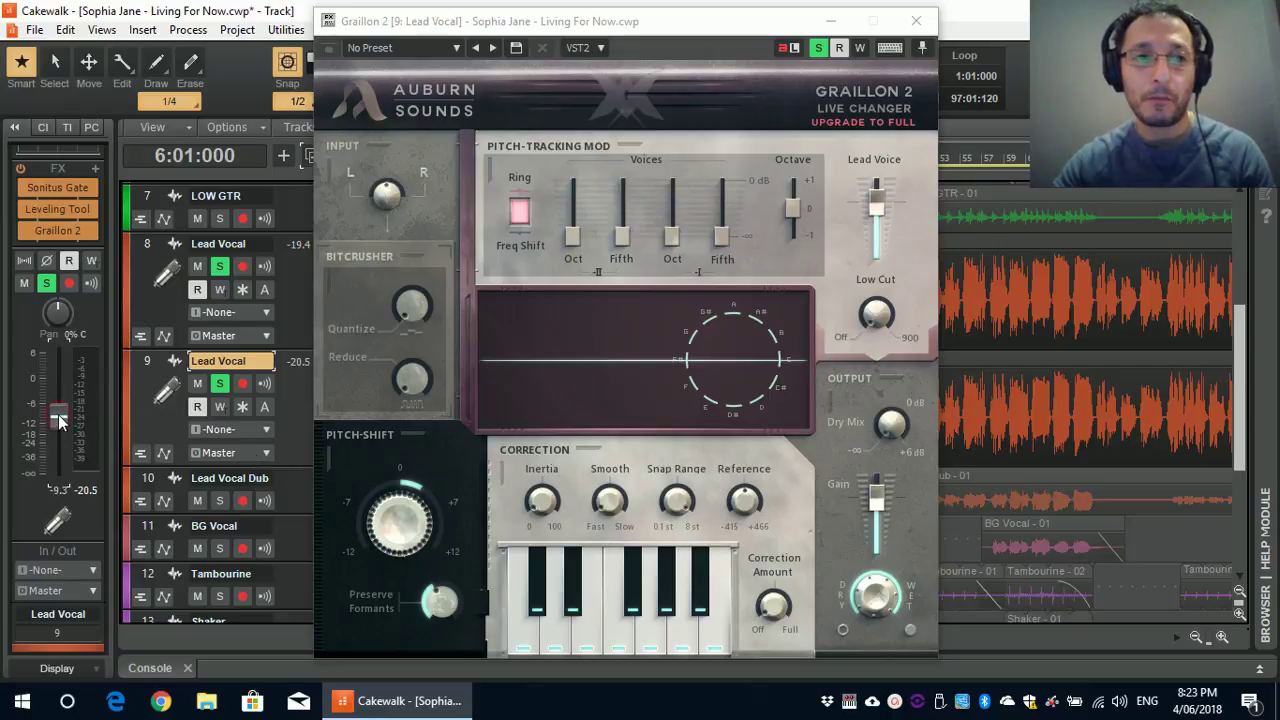
key("space")
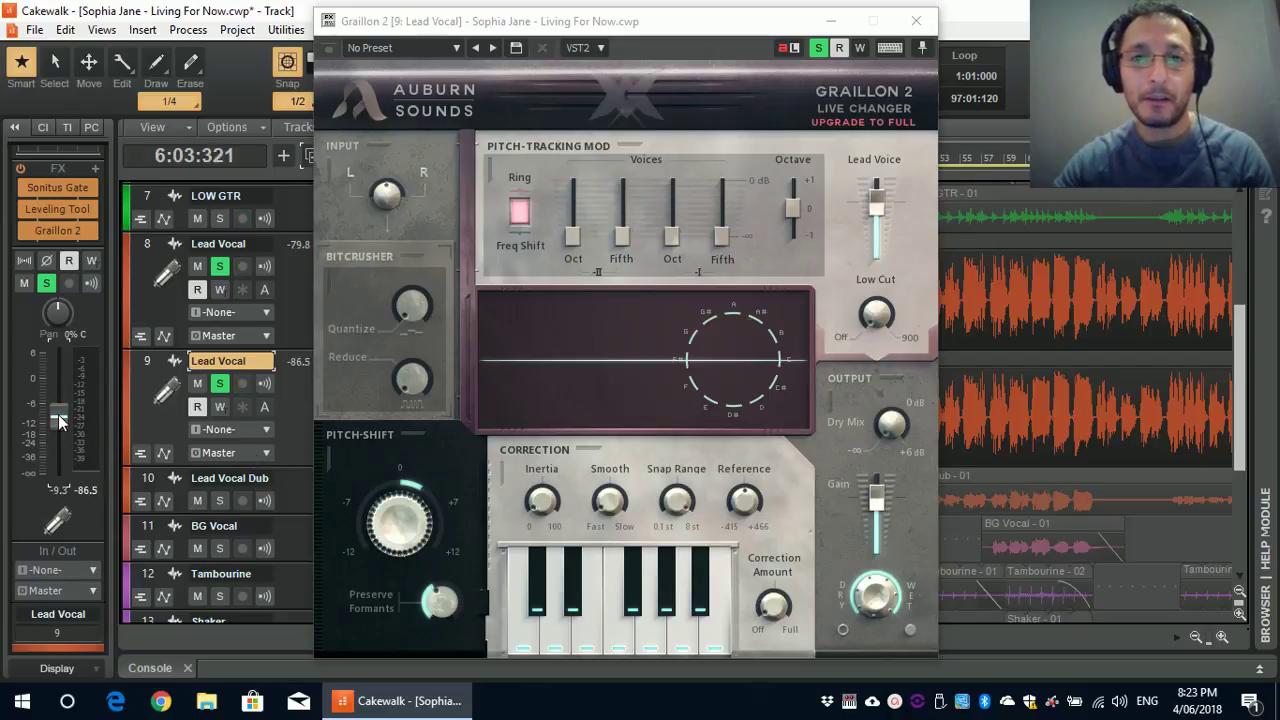
left_click(918, 22)
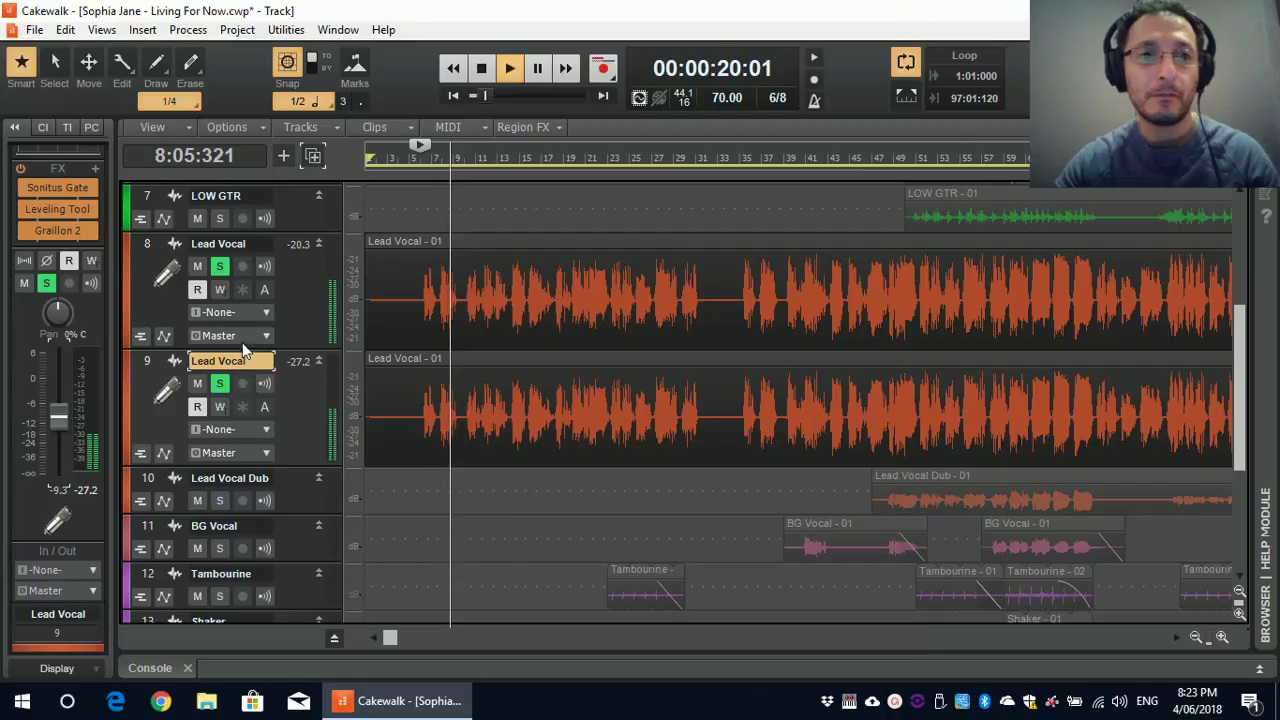
- Unsolo both Lead Vocal tracks and select tracks 8 and 9
left_click(220, 385)
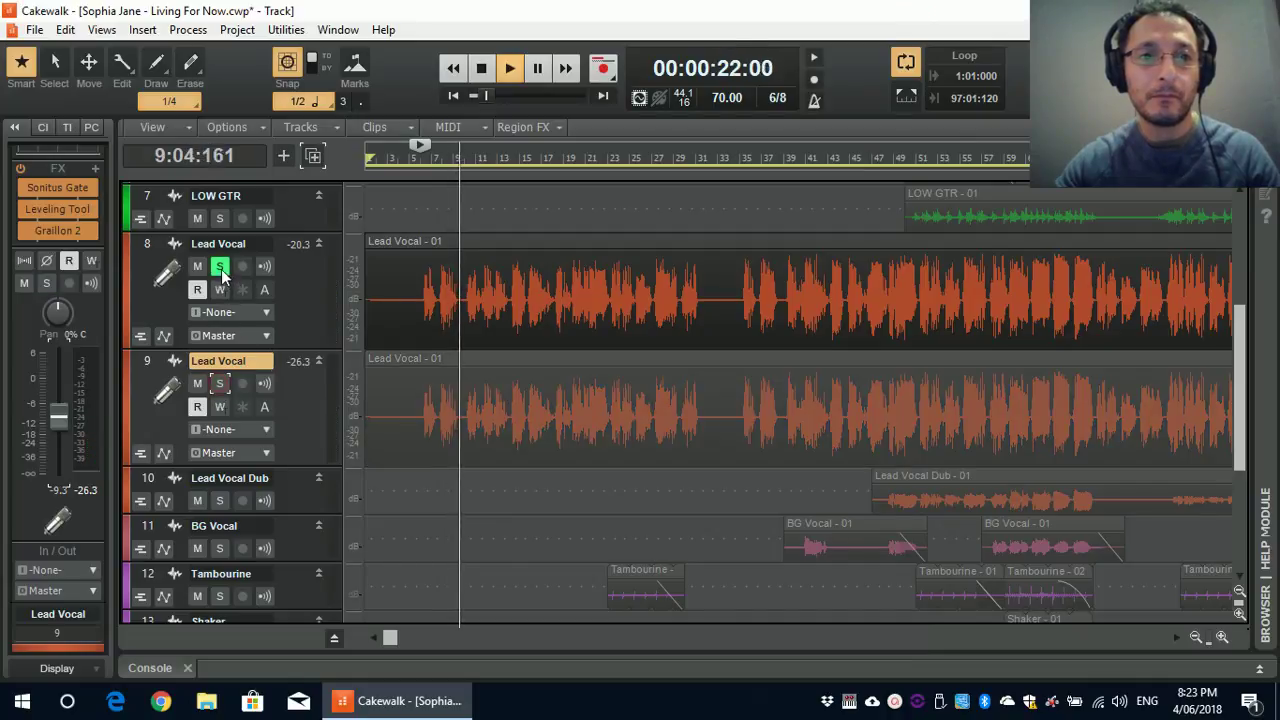
left_click(220, 267)
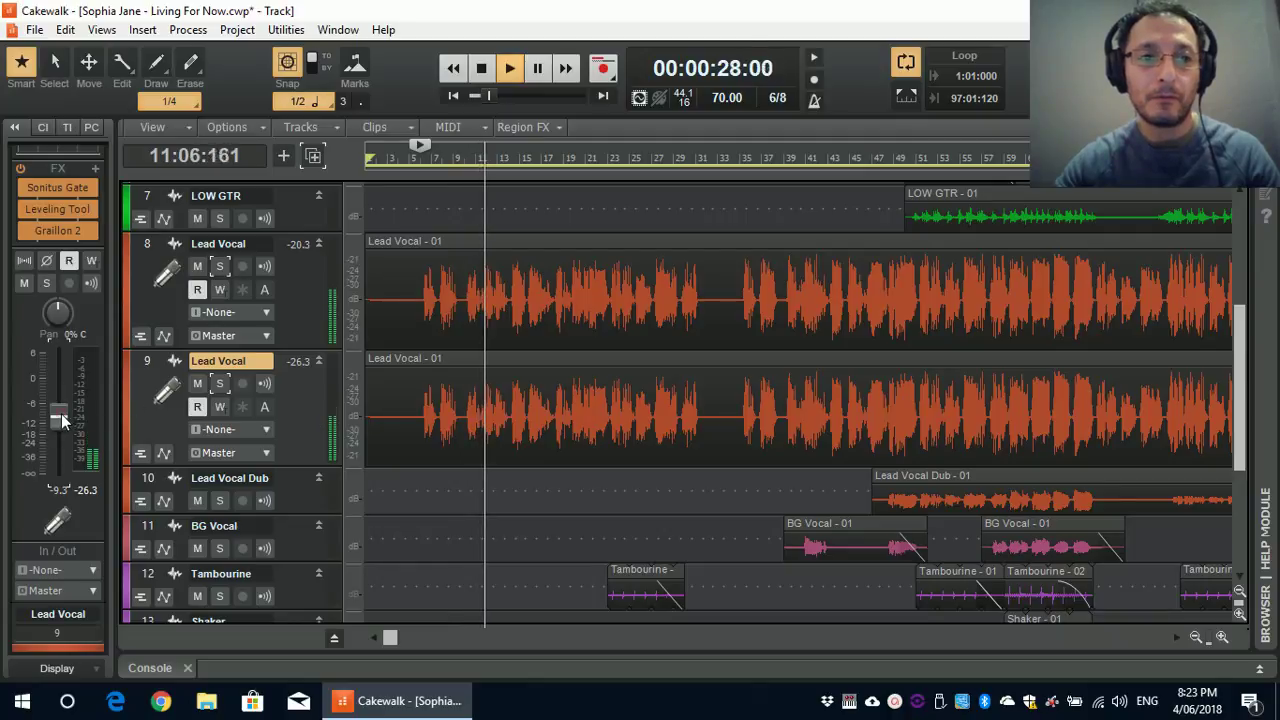
scroll(61, 414, "down", 1)
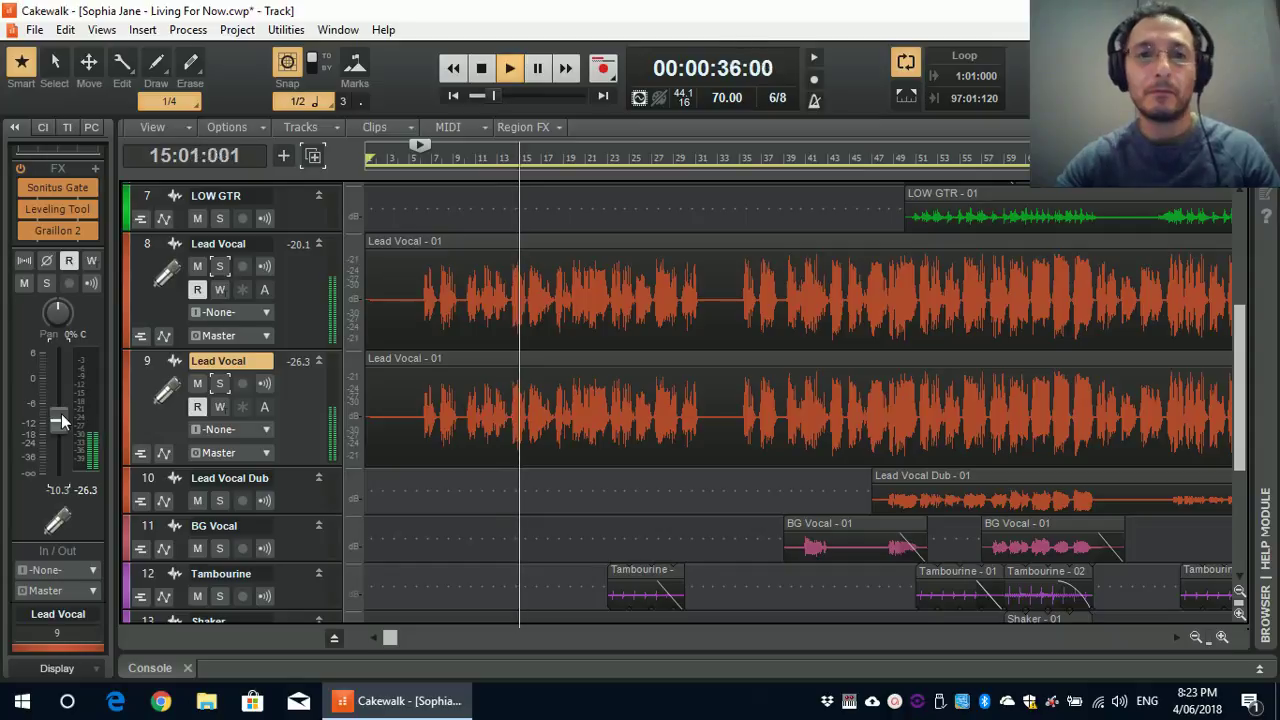
left_click(297, 309)
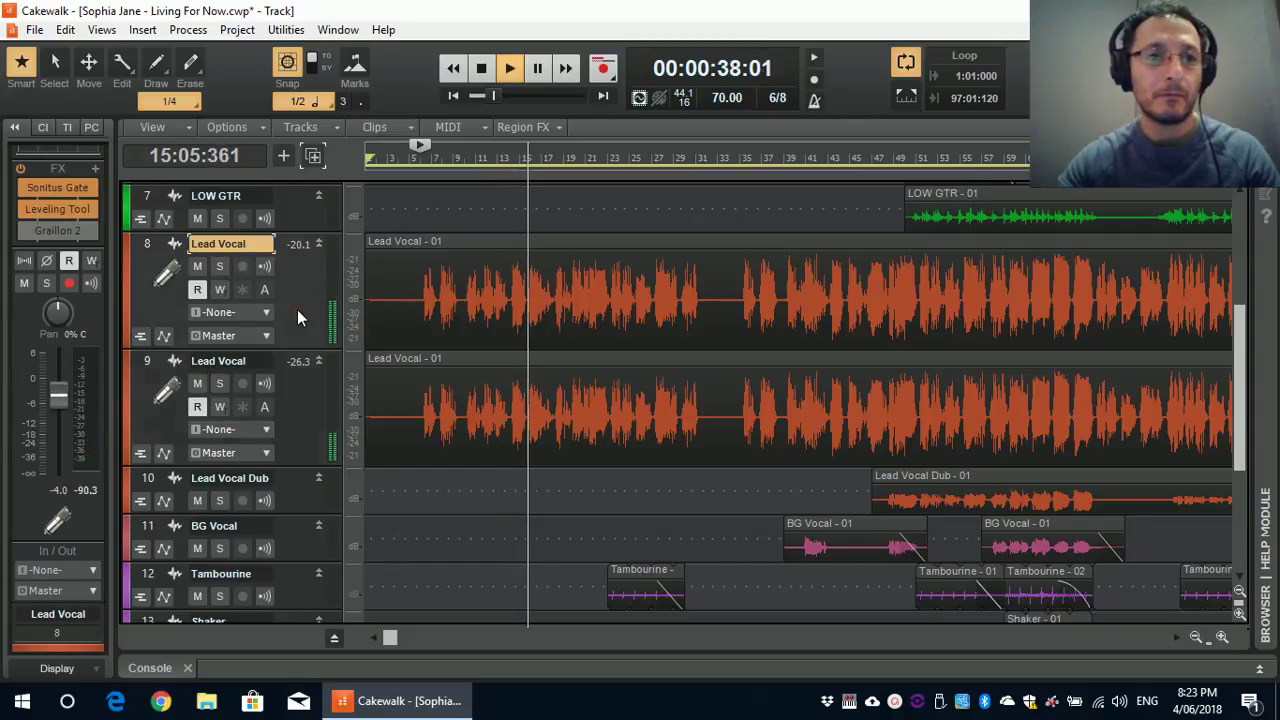
left_click(303, 421)
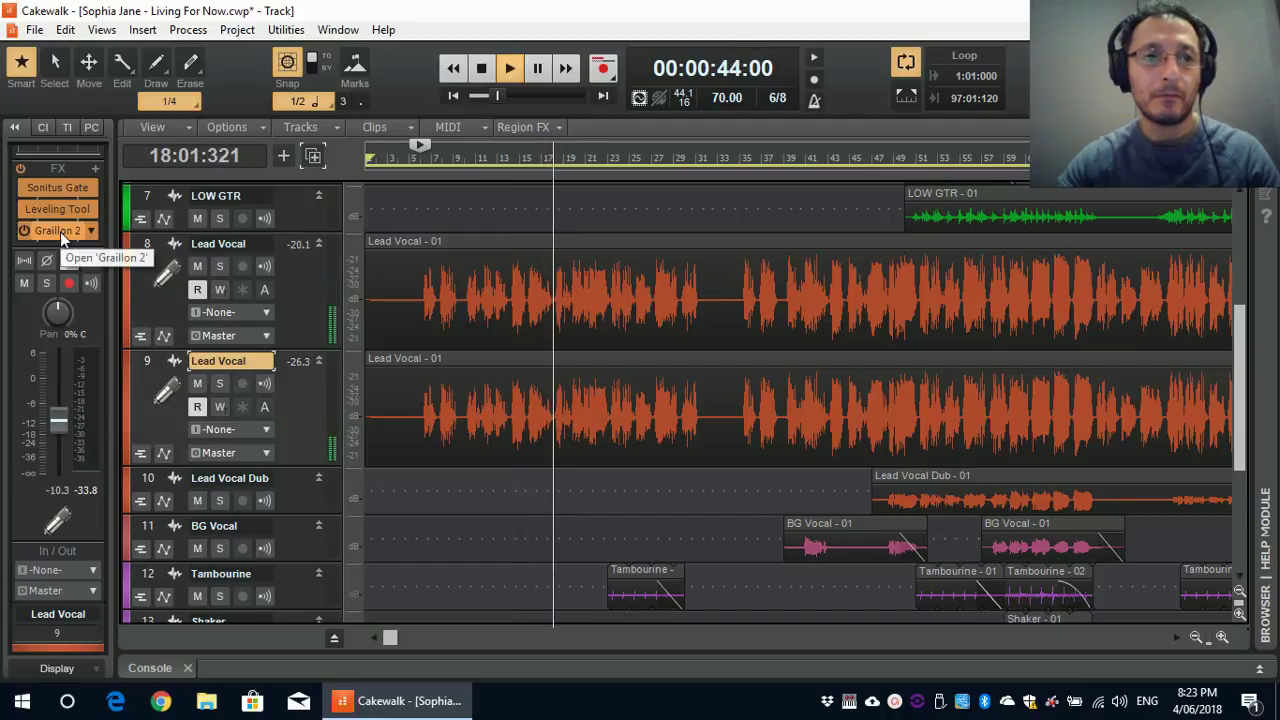
- Compare Graillon 2 bypassed and active, then set track 9's volume to -9.6 dB
left_click(21, 232)
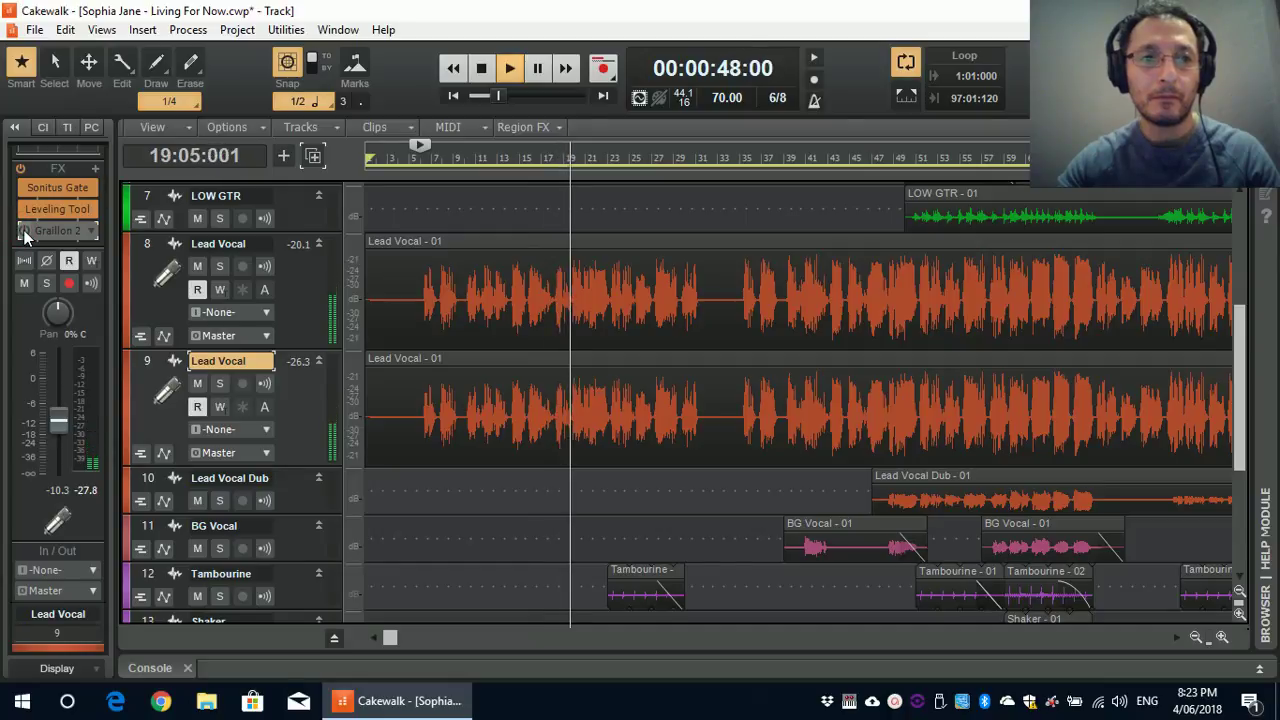
left_click(23, 232)
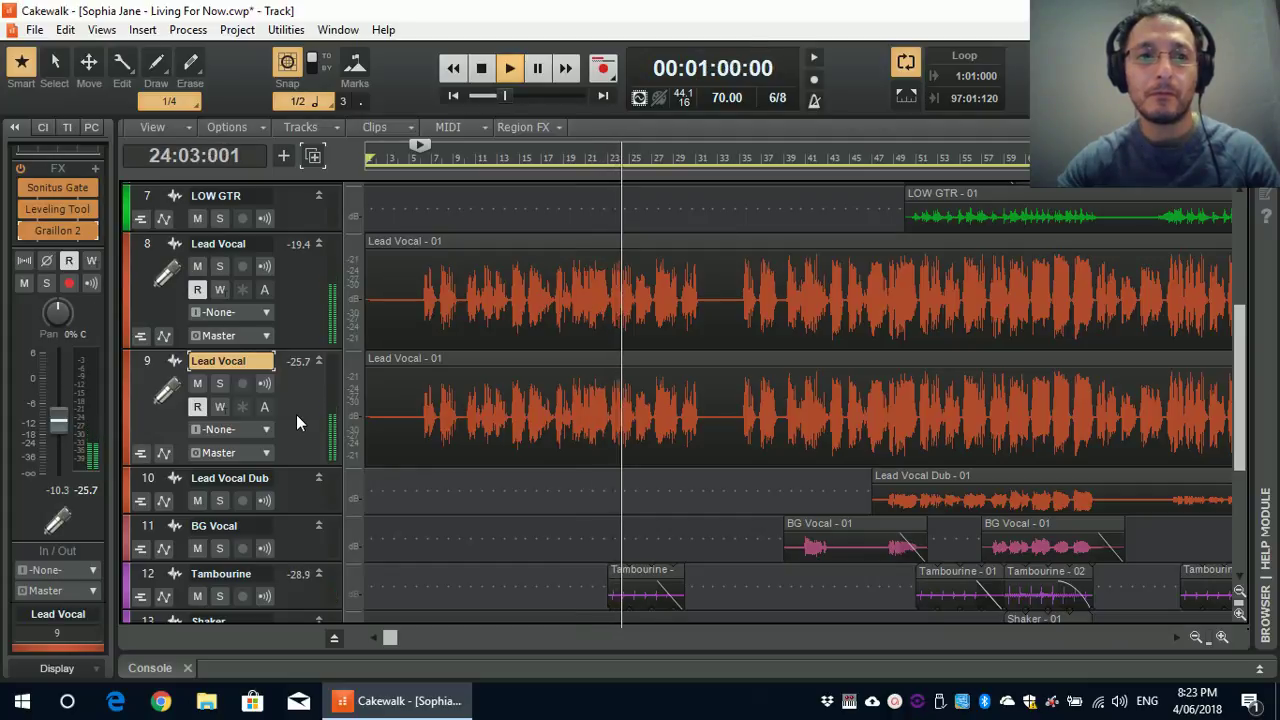
left_click_drag(50, 421, 50, 418)
scroll(50, 418, "up", 1)
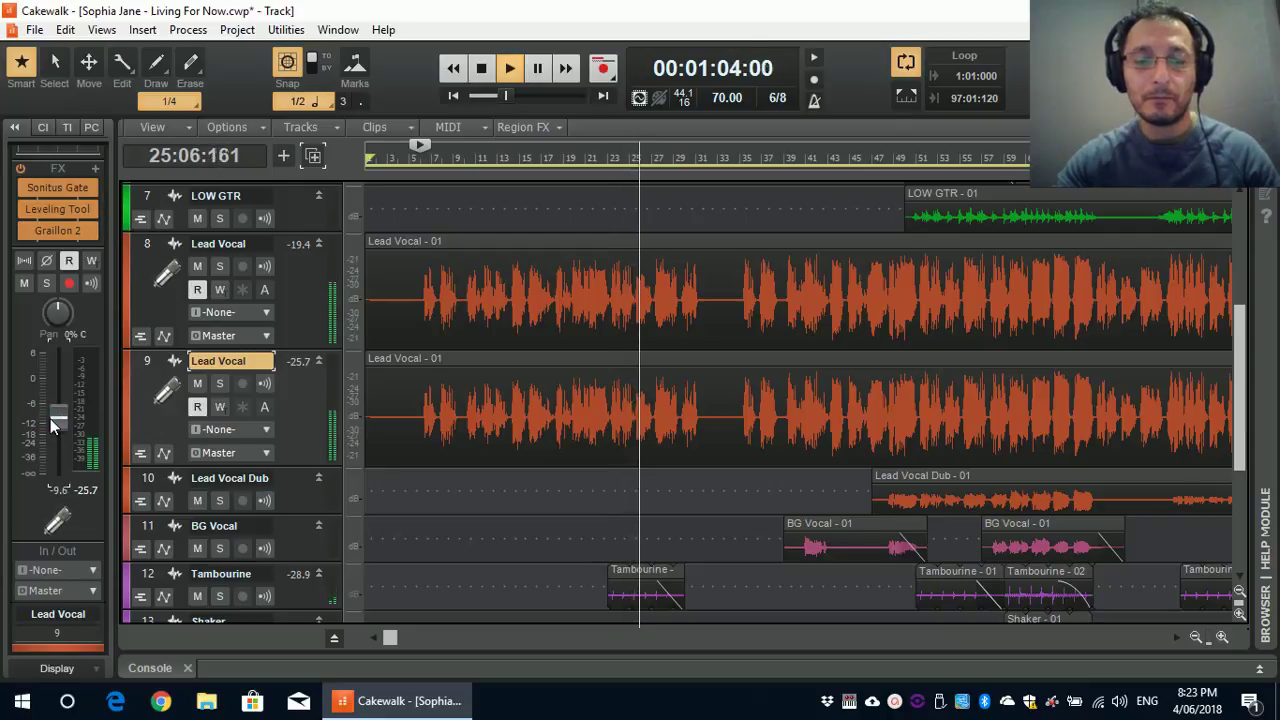
key("space")
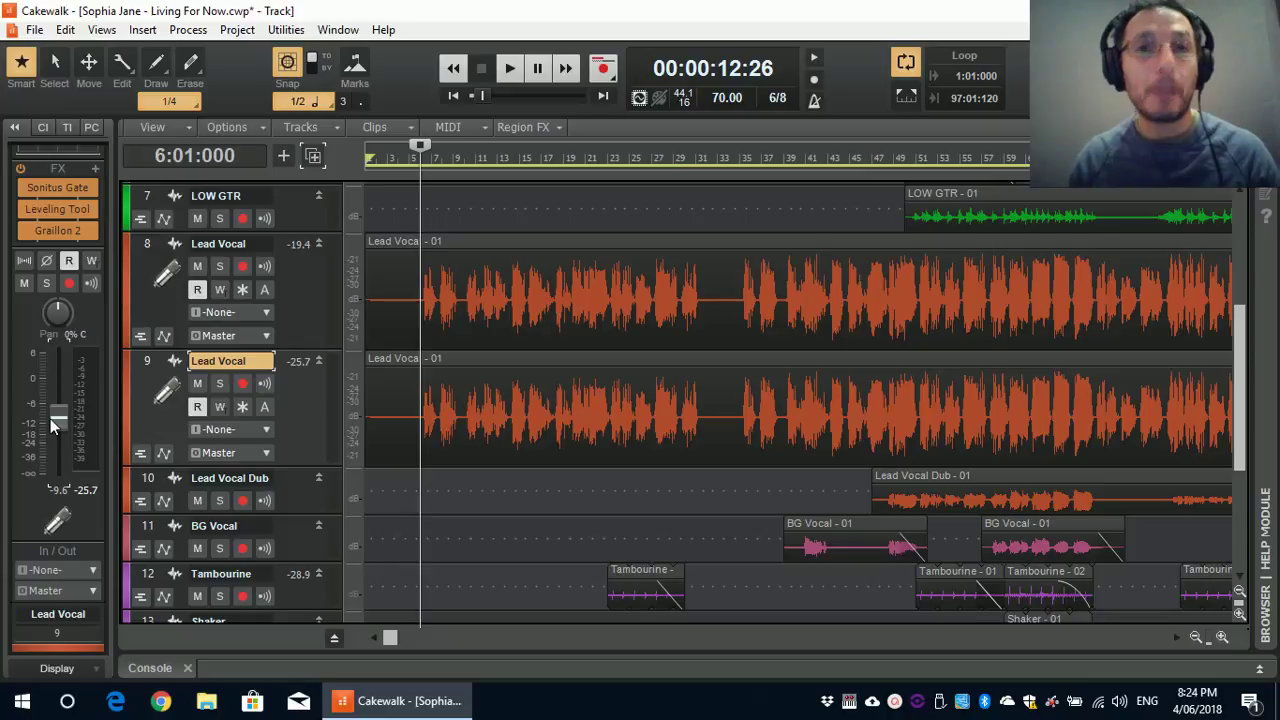
- Bring up the Graillon 2 plugin window from track 9's FX rack
double_click(57, 230)
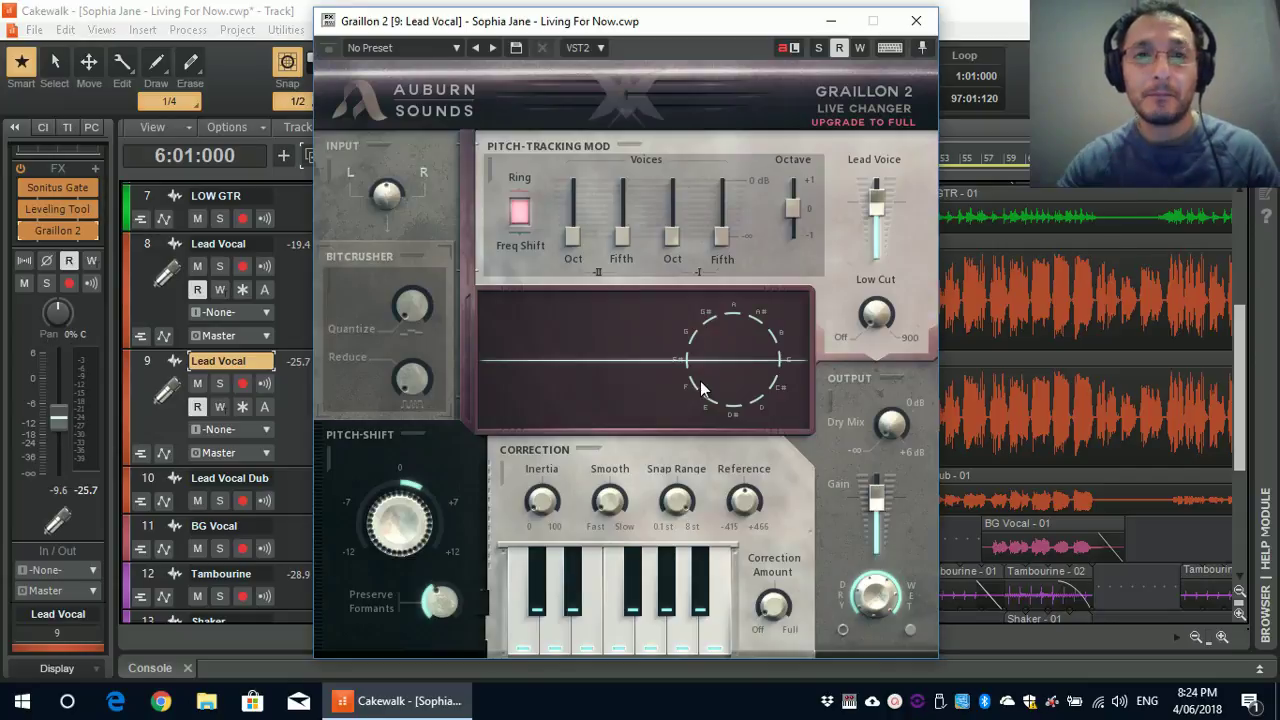